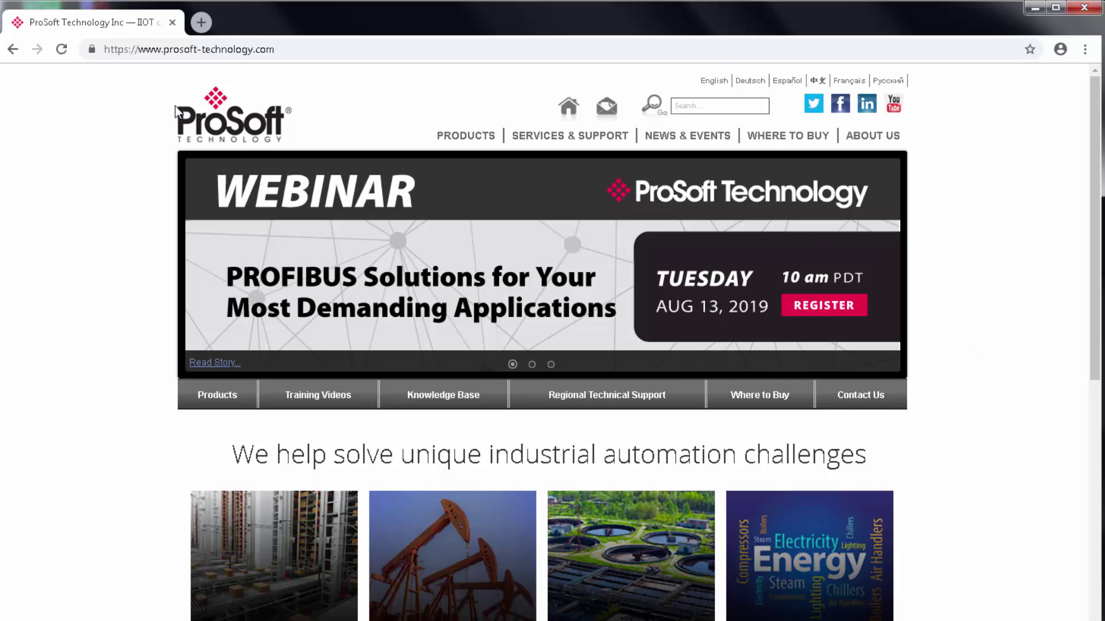
Find the ProSoft PLX50 Configuration Utility among the ProSoft software products and show its downloads.
mouse_move(493, 143)
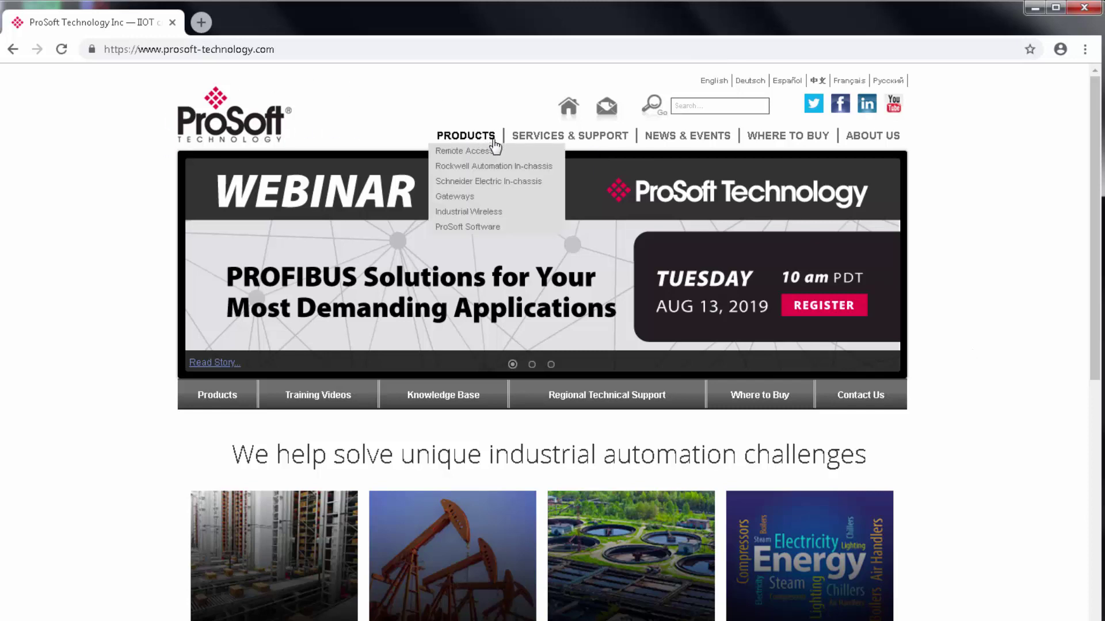
left_click(462, 229)
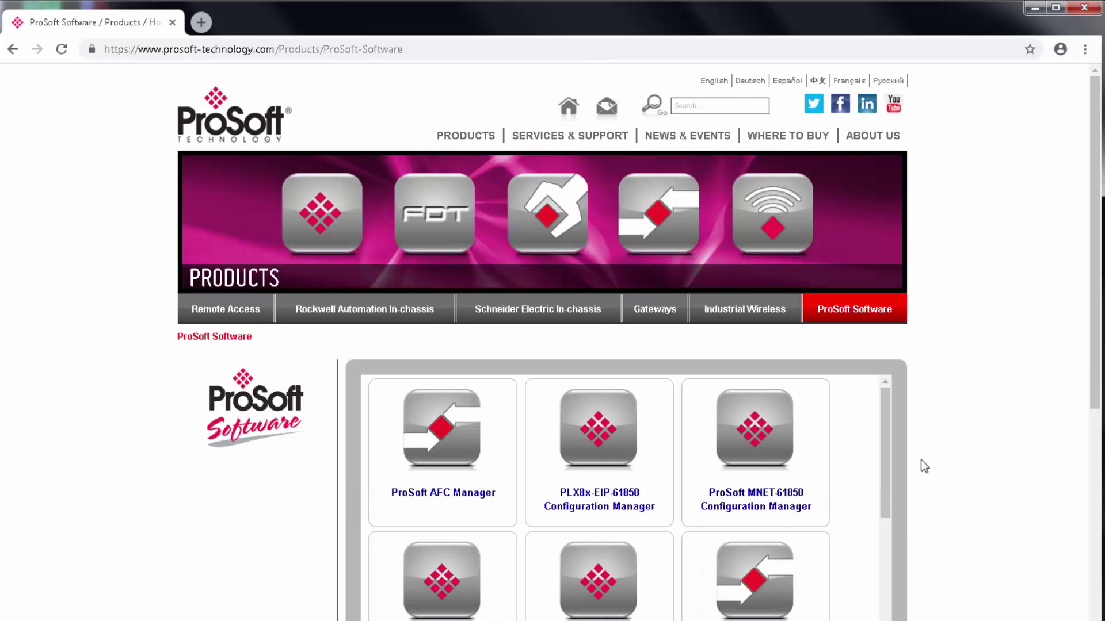
scroll(895, 466, "down", 2)
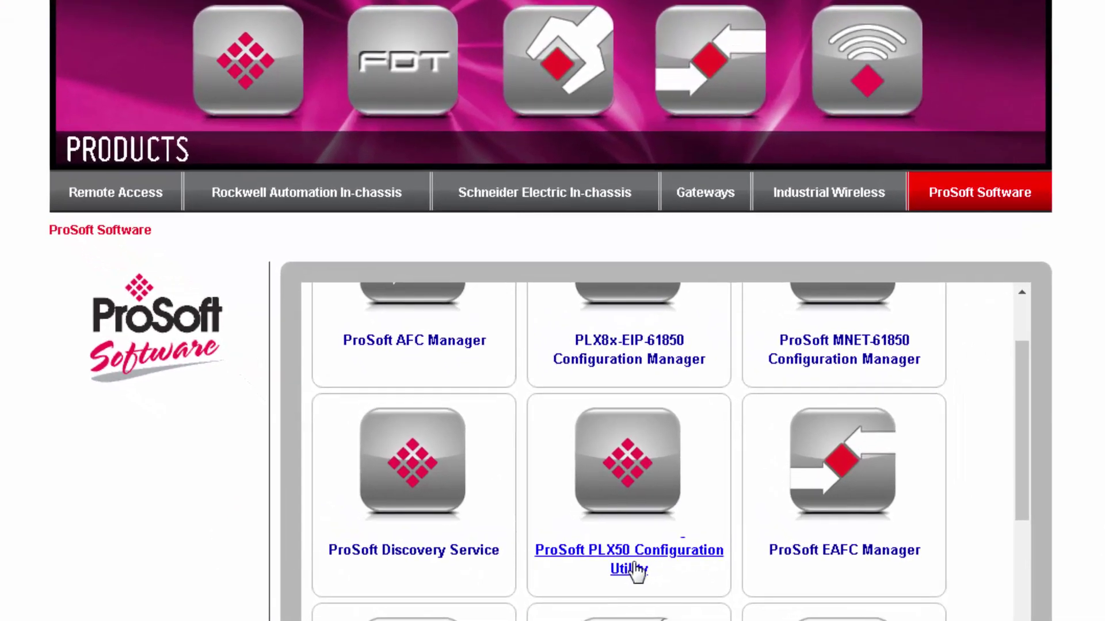
left_click(647, 557)
scroll(503, 469, "down", 5)
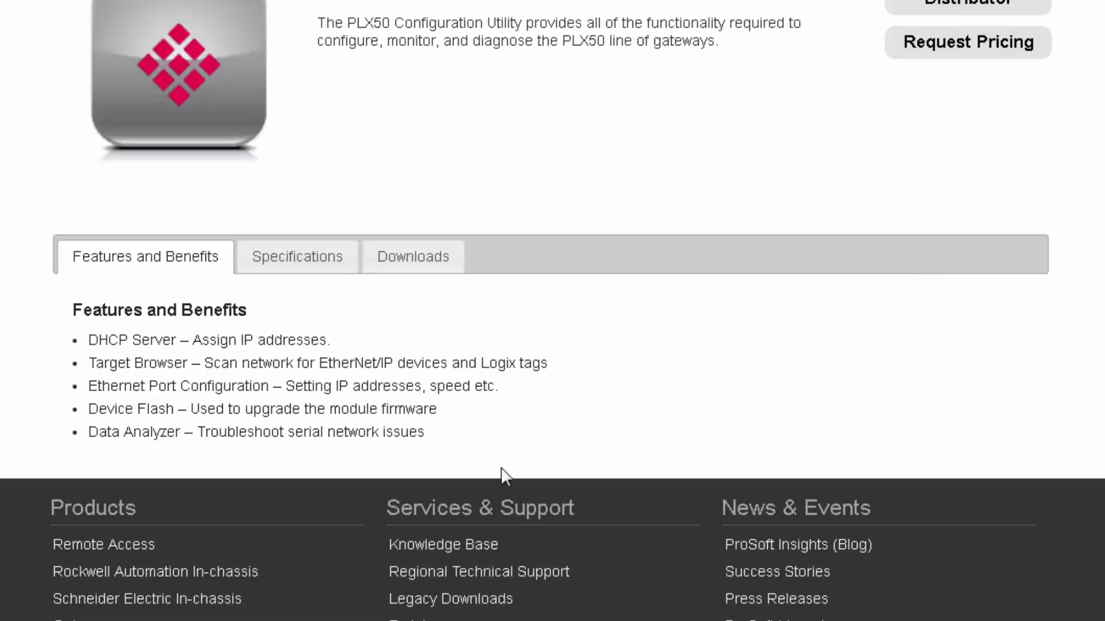
left_click(403, 268)
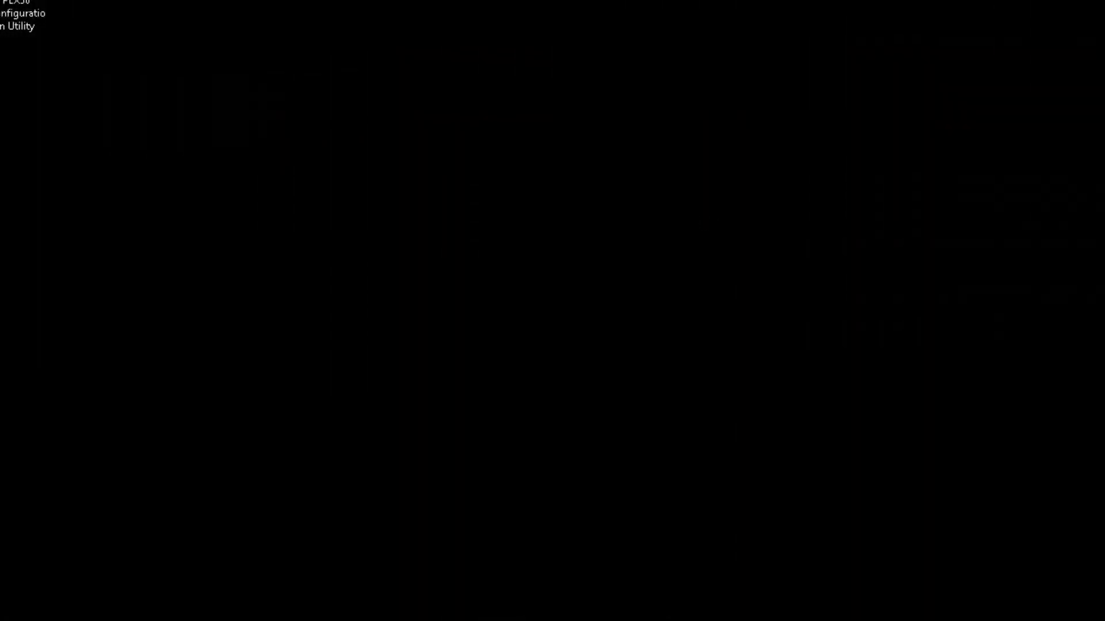
Launch the installed ProSoft PLX50 Configuration Utility from the desktop and open its DHCP server.
left_click_drag(23, 15, 542, 210)
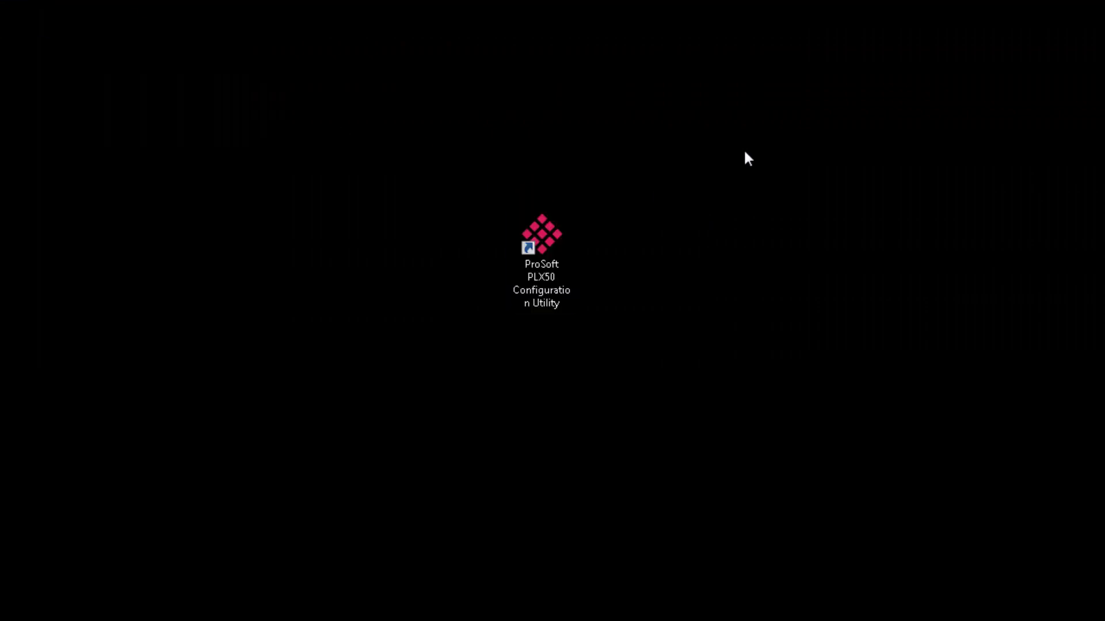
double_click(545, 227)
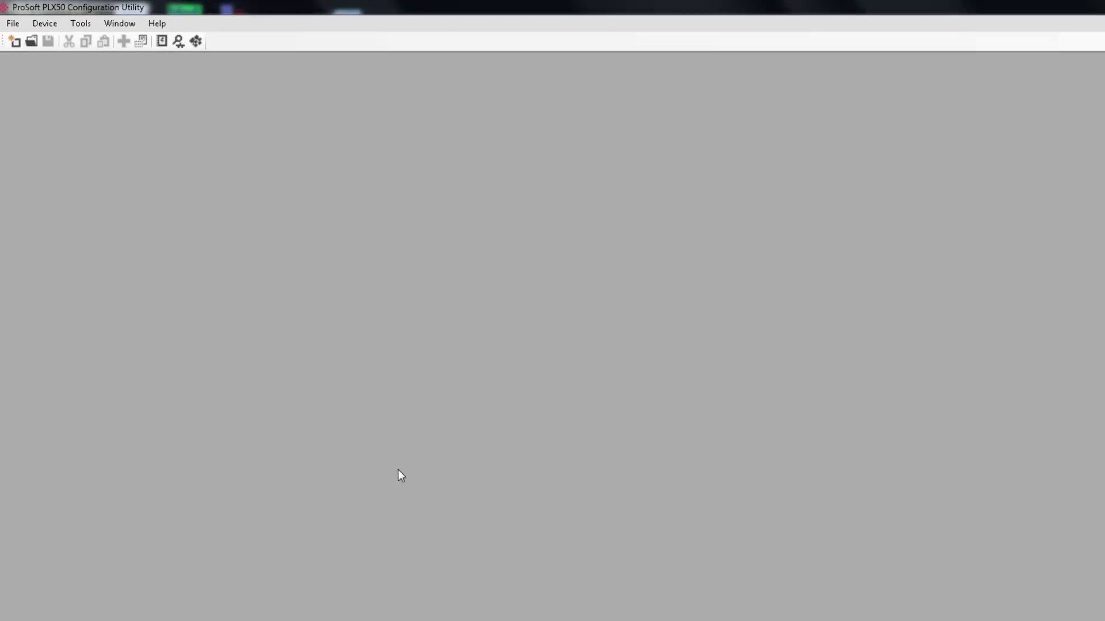
left_click(197, 41)
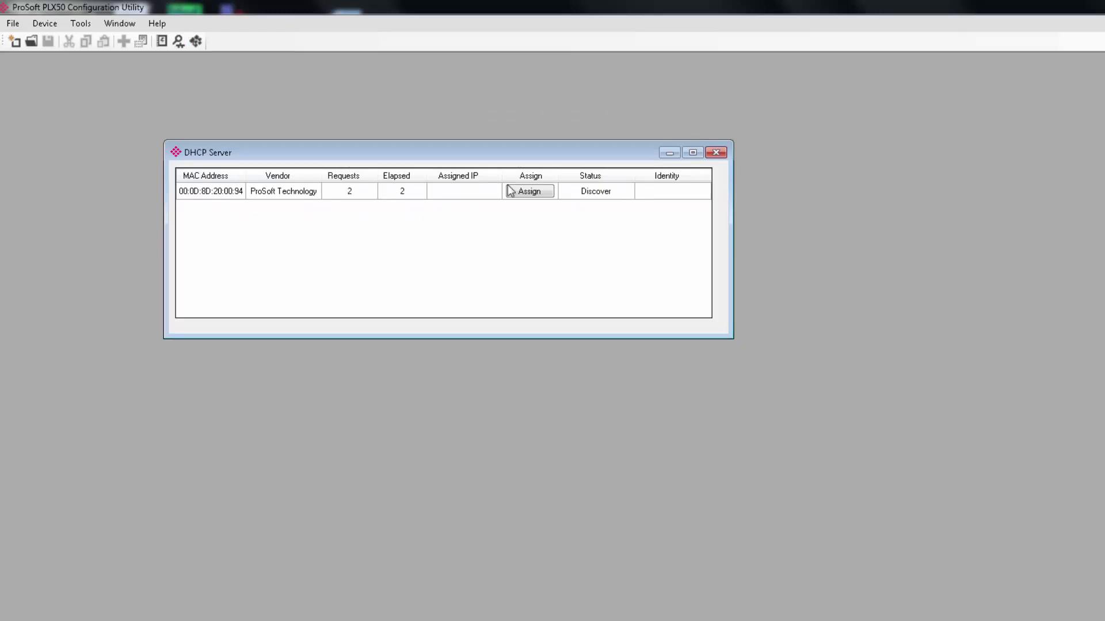
Assign the recent IP address 192.168.9.44 to the discovered ProSoft module with static addressing enabled, and close the DHCP server.
left_click(529, 191)
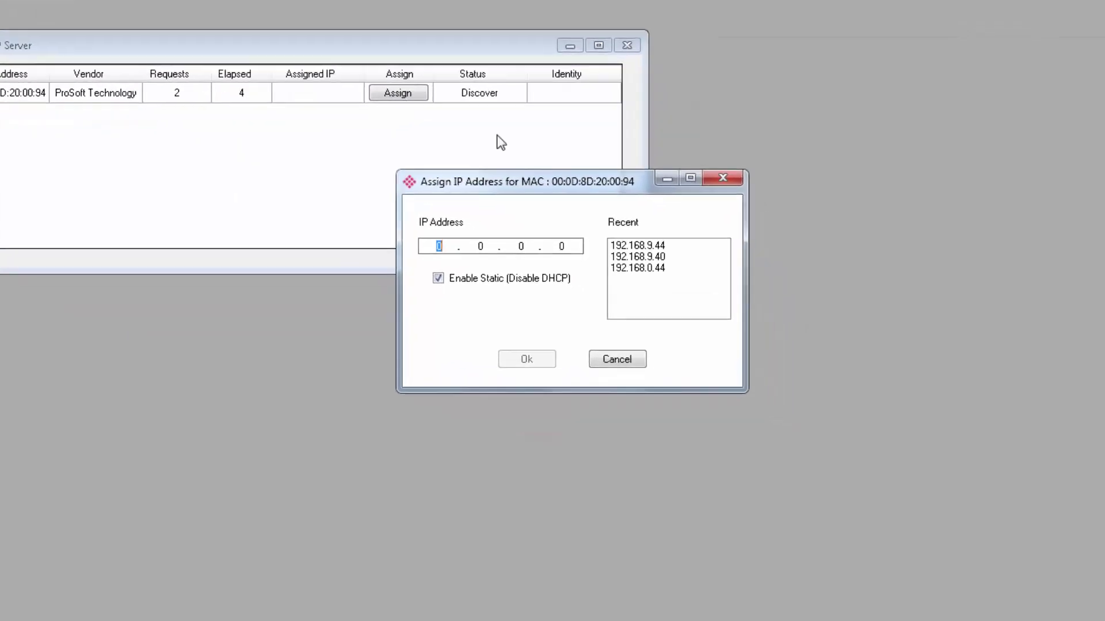
left_click(710, 295)
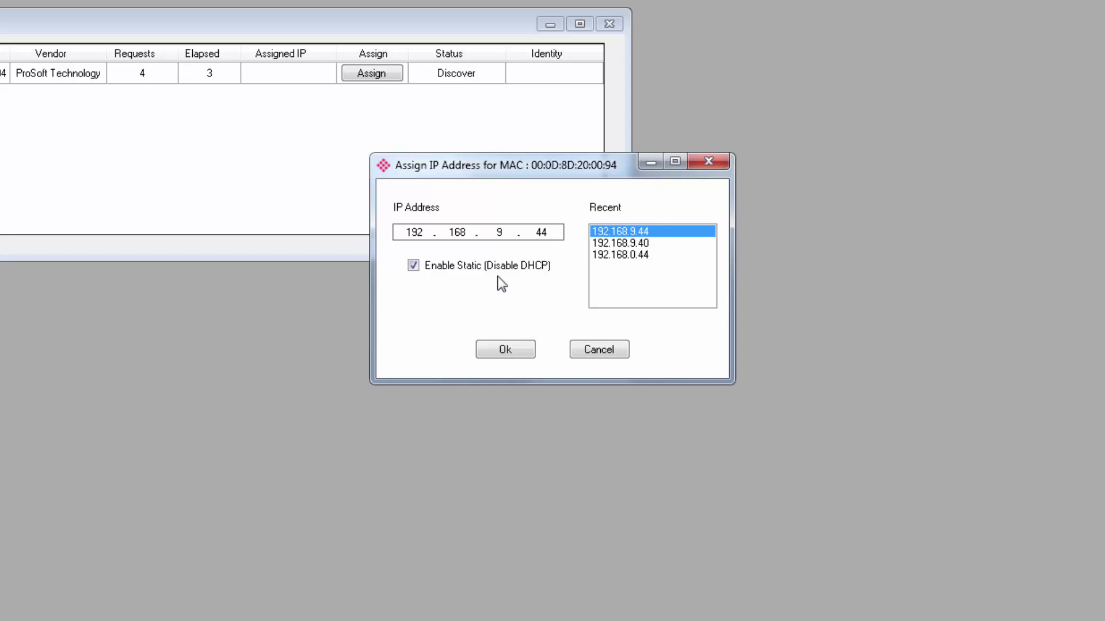
left_click(506, 351)
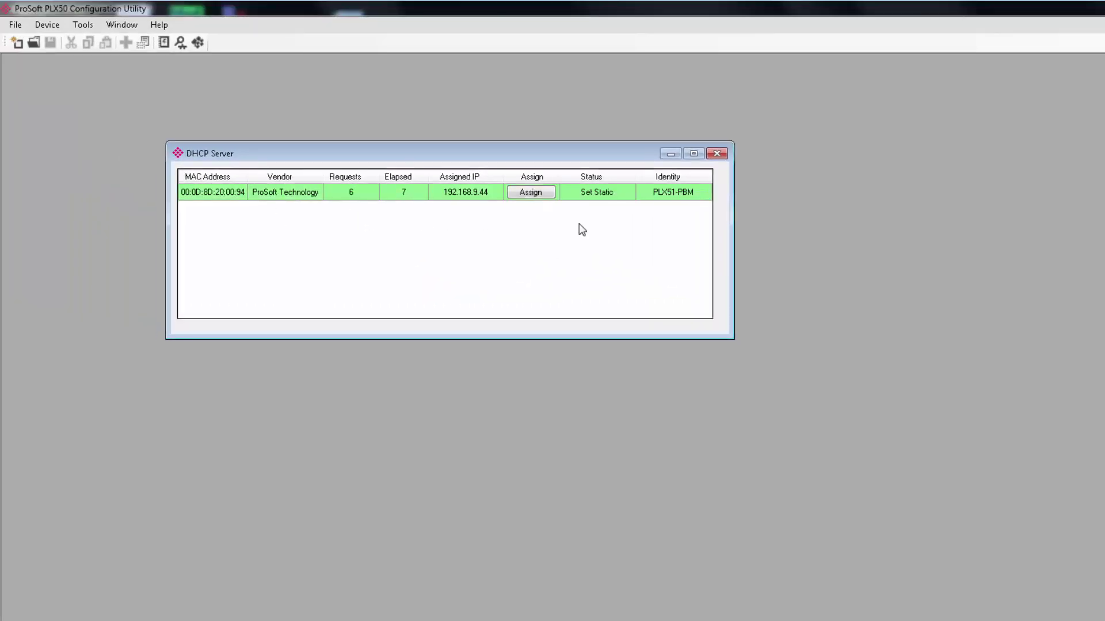
left_click(716, 154)
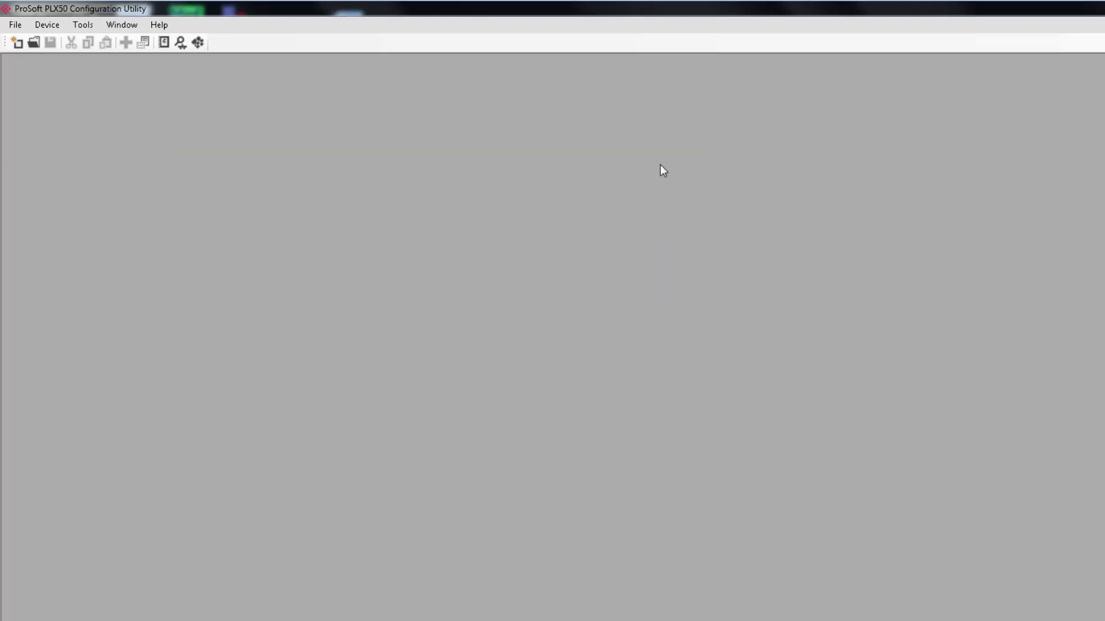
Create a new project and add a PLX51-PBM Profibus Gateway Master/Slave Module to it.
left_click(17, 24)
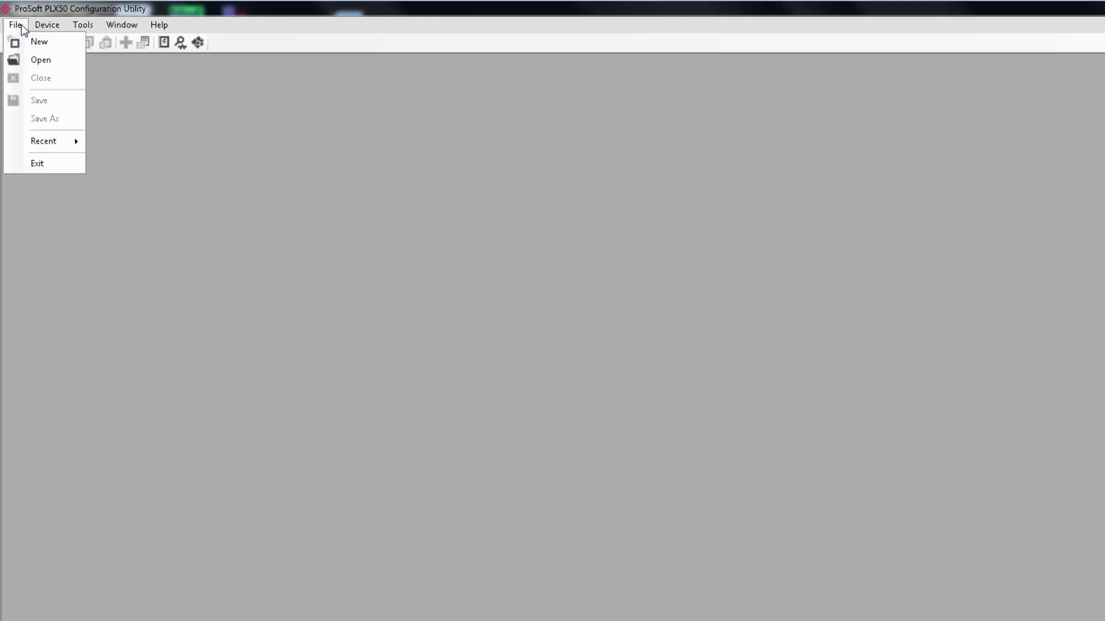
left_click(24, 48)
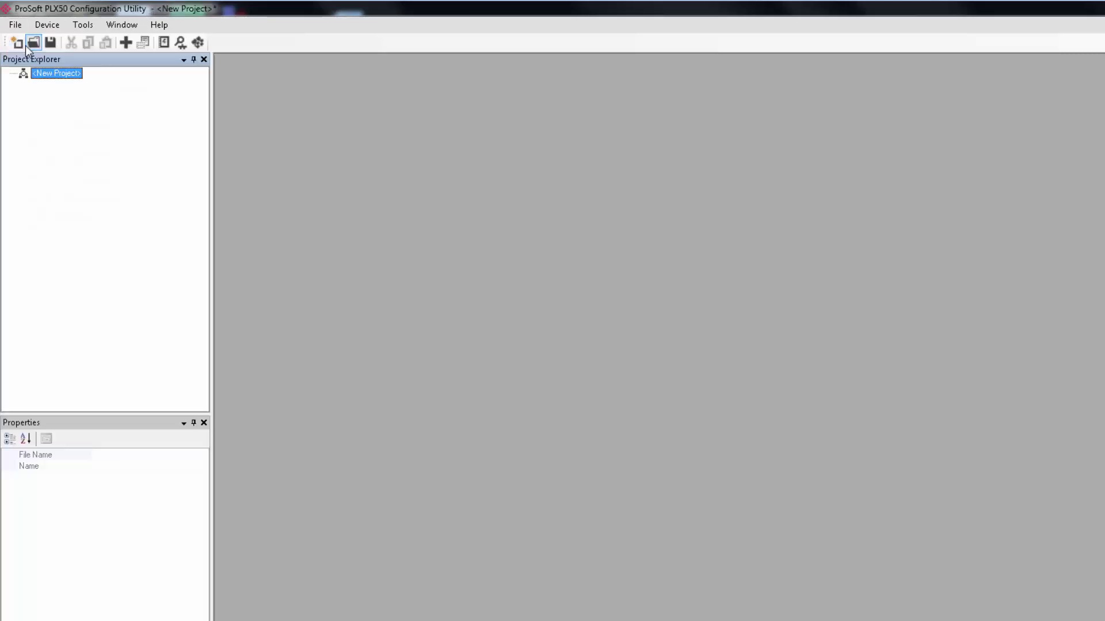
right_click(64, 75)
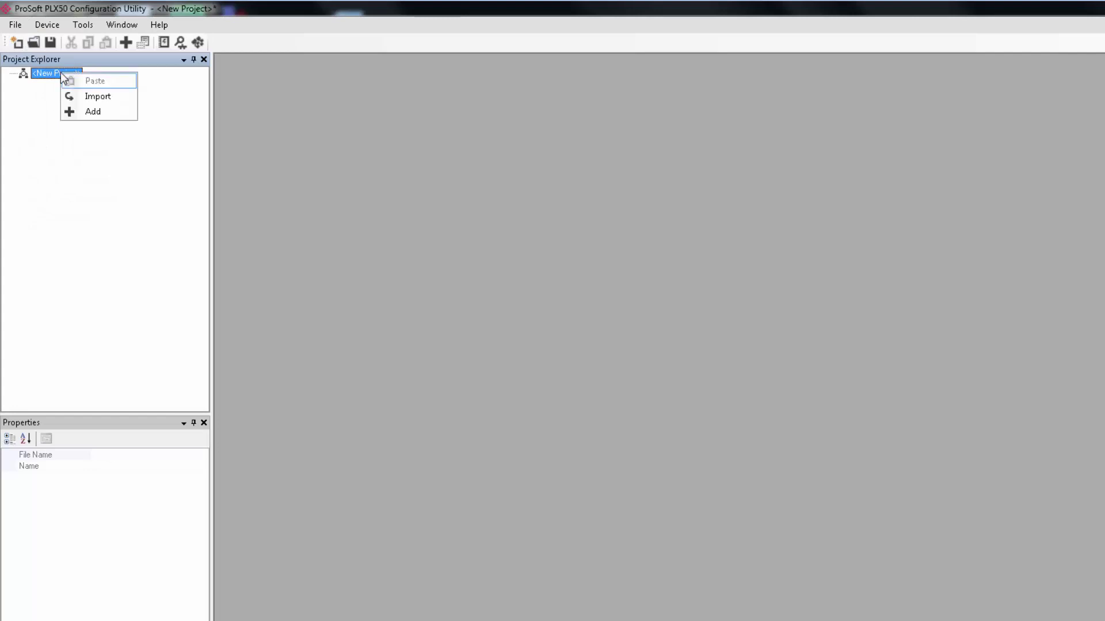
left_click(93, 110)
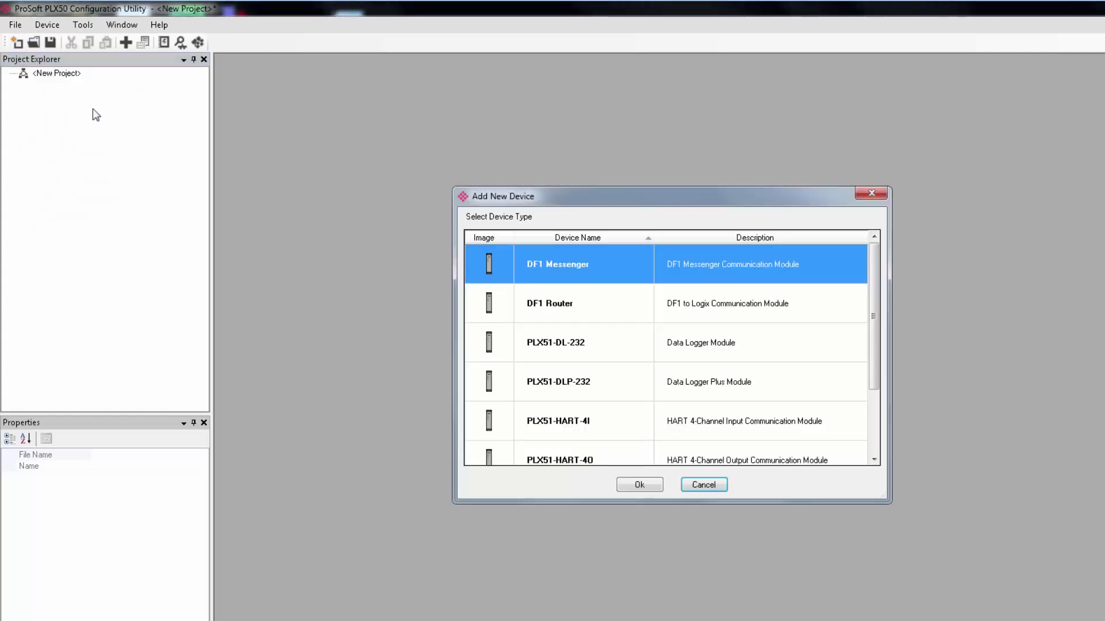
left_click_drag(874, 275, 878, 341)
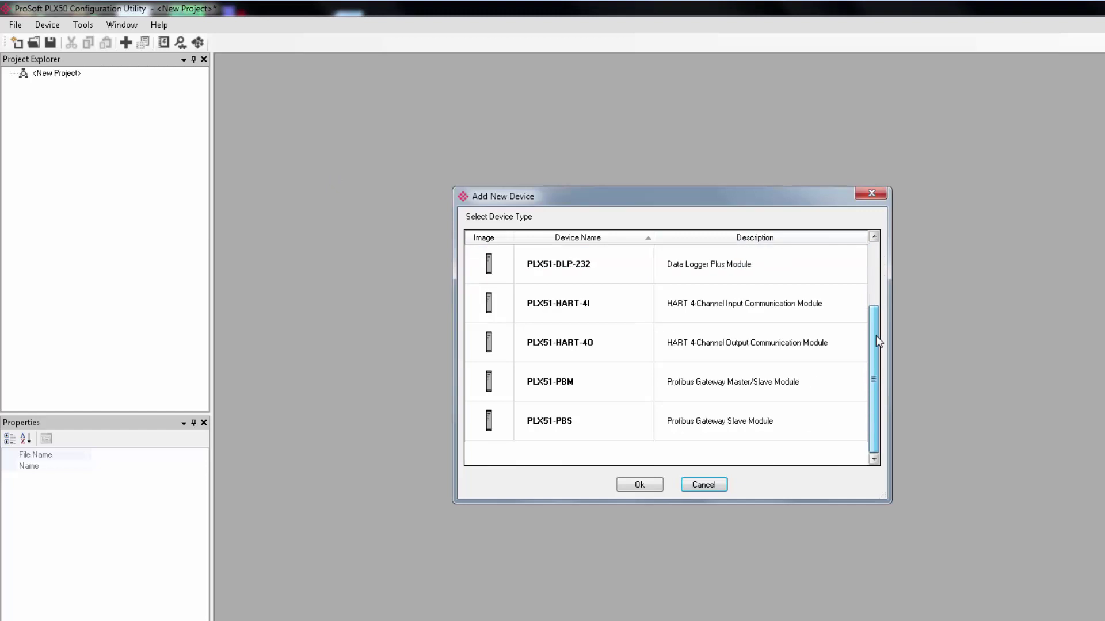
left_click(582, 387)
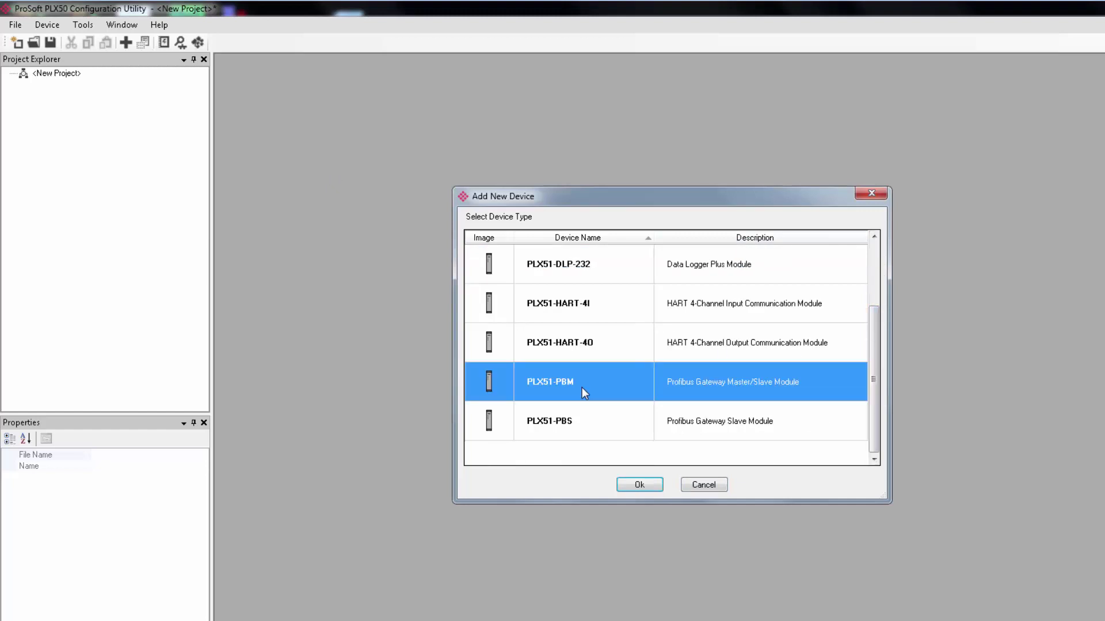
left_click(640, 485)
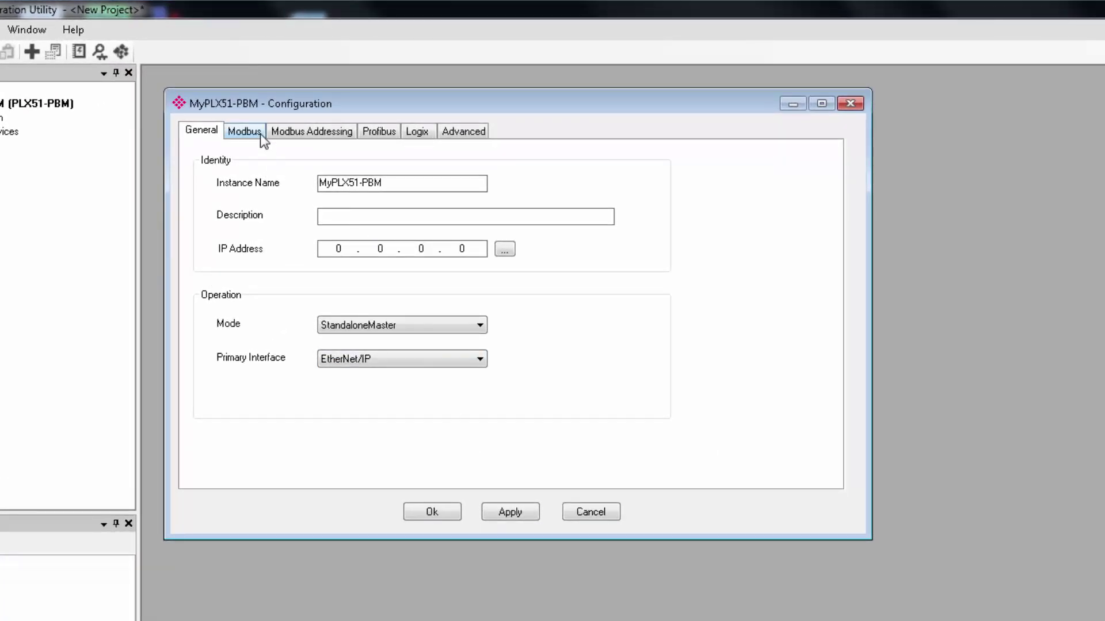
Look through the device's Profibus, Logix and Modbus Addressing settings and return to its general settings.
left_click(379, 131)
left_click(424, 132)
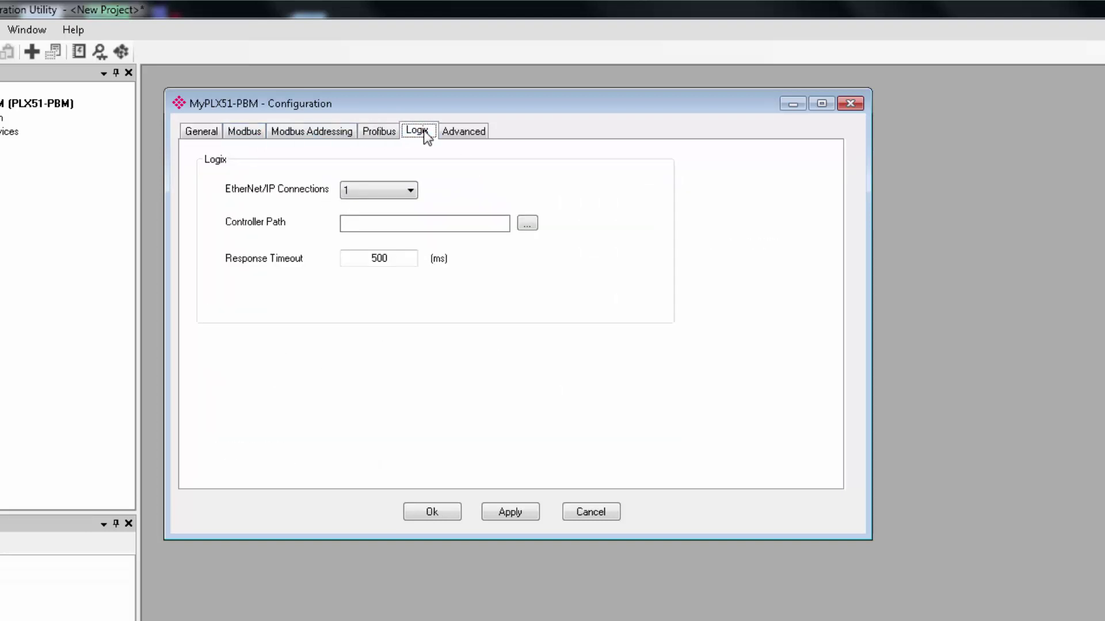
left_click(295, 132)
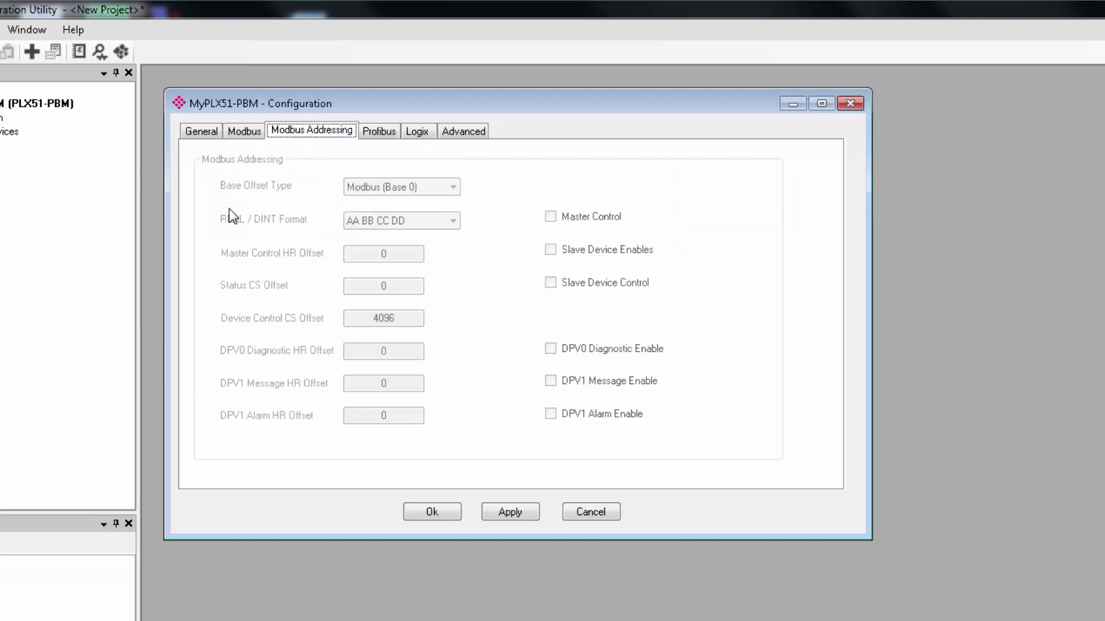
left_click(202, 133)
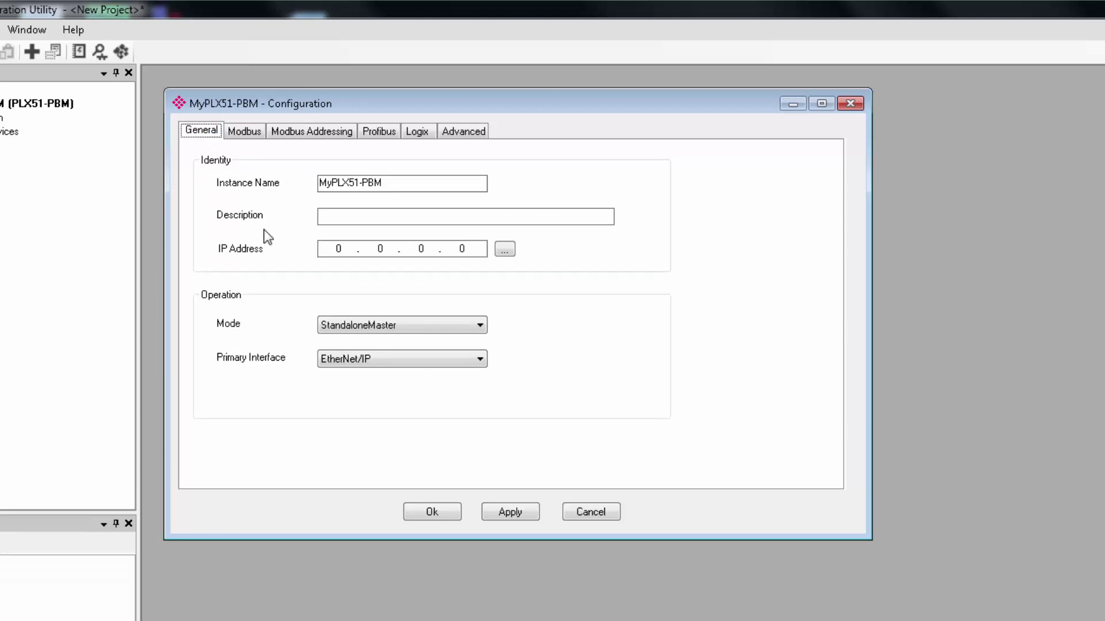
Change the device's instance name to PLX51PBM.
left_click(330, 182)
left_click_drag(330, 181, 307, 181)
key("BackSpace")
left_click(350, 183)
key("BackSpace")
left_click(401, 187)
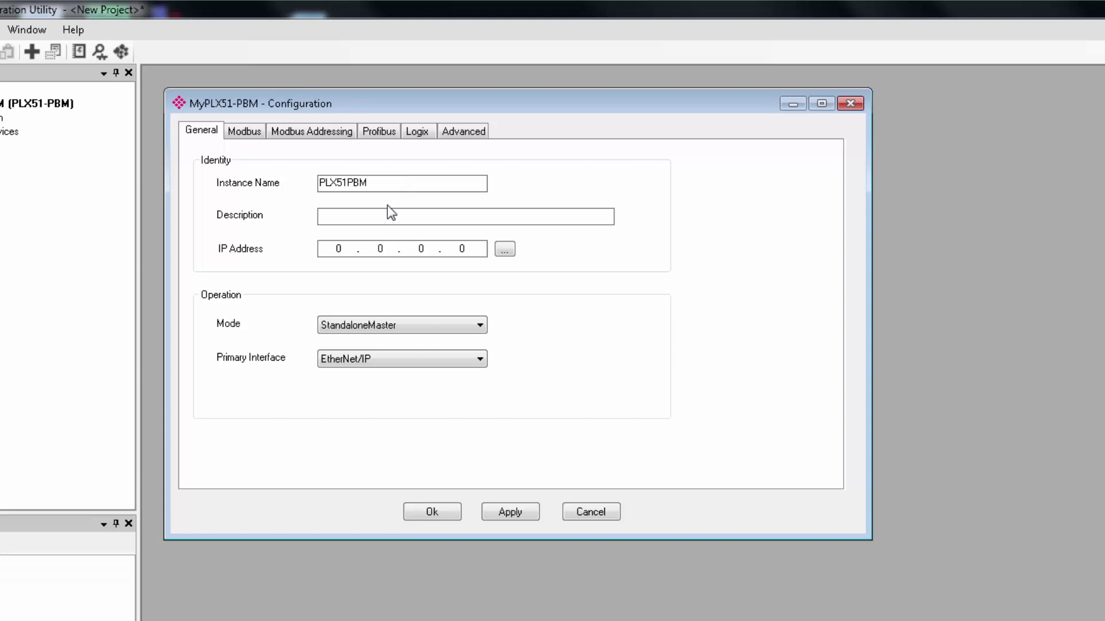
Set the device's IP address to 192.168.9.44 by browsing the network and picking the PLX51-PBM module.
left_click(341, 253)
left_click(505, 250)
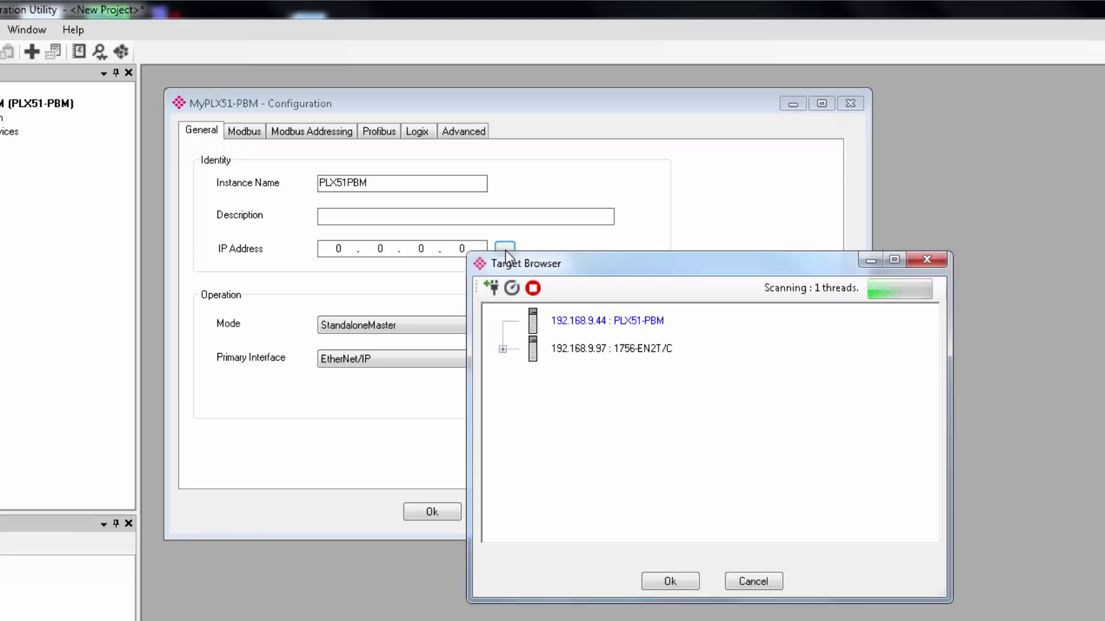
left_click(613, 326)
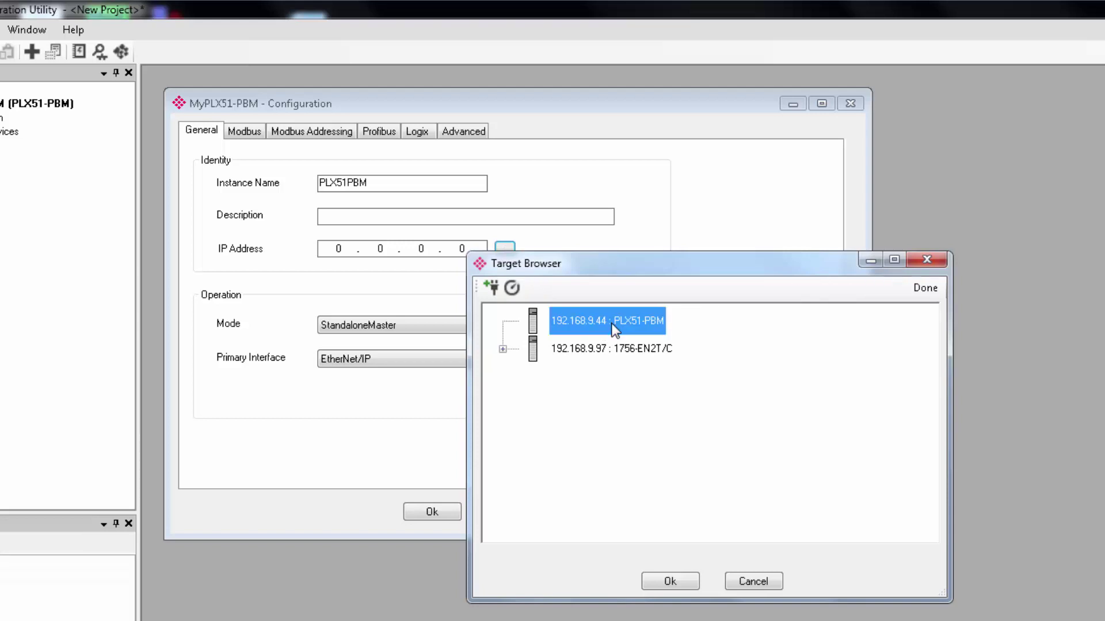
left_click(675, 584)
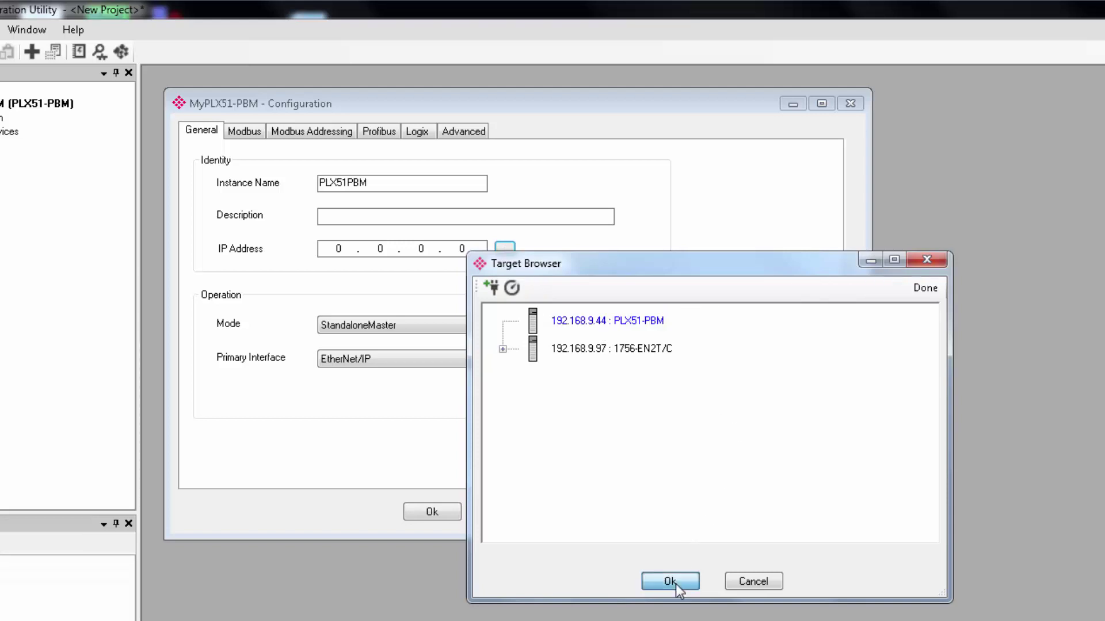
left_click(669, 581)
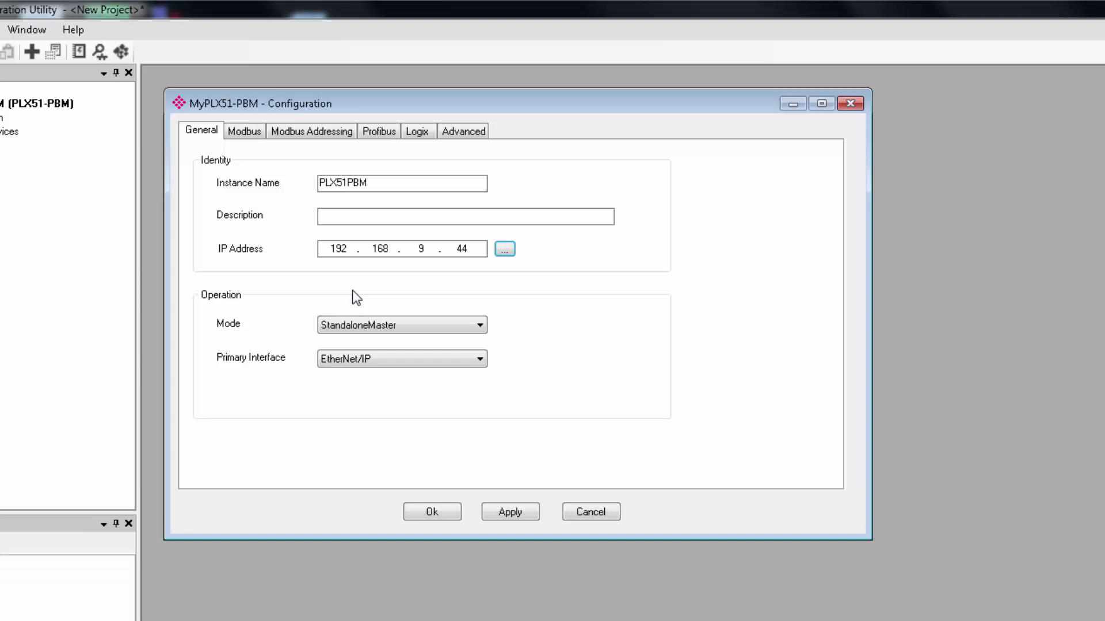
Set the operation mode to StandaloneMaster, keeping EtherNet/IP as the primary interface.
left_click(478, 326)
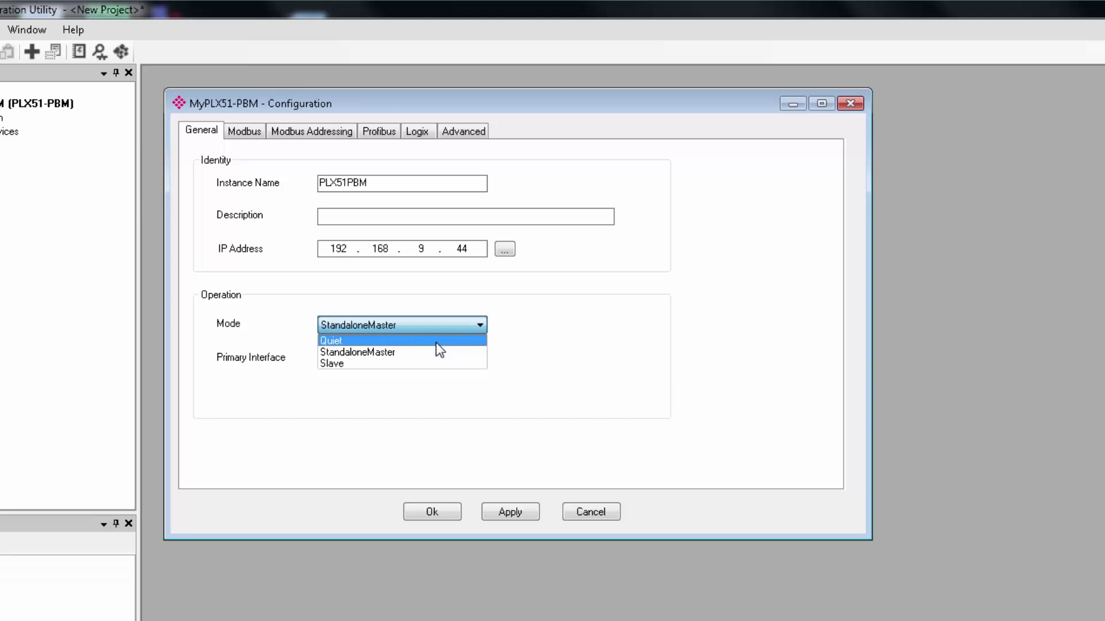
left_click(402, 351)
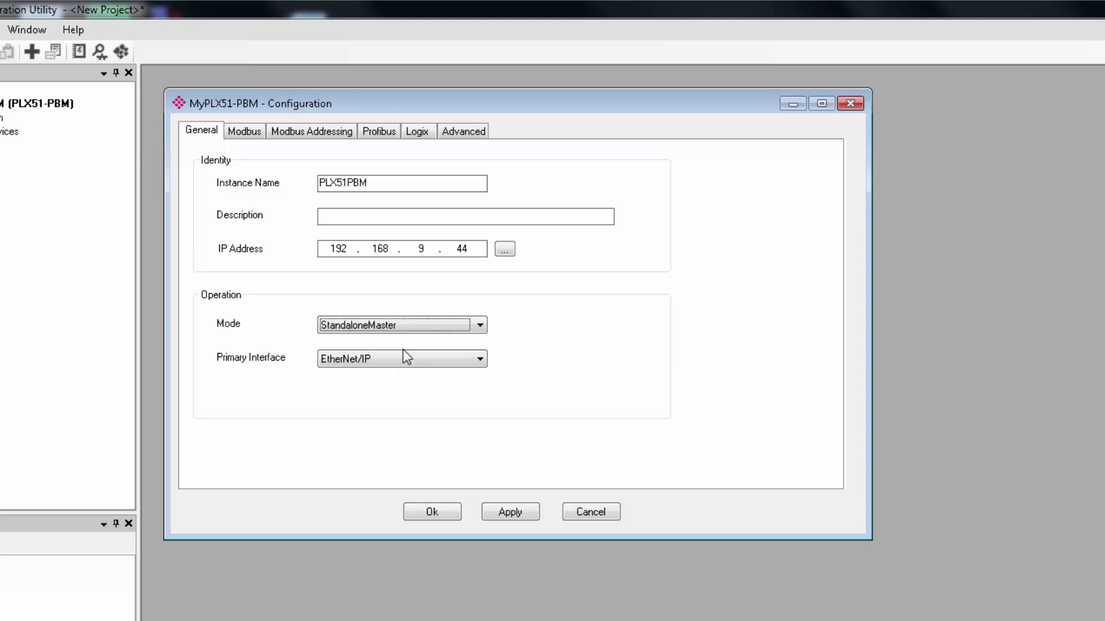
key("Tab")
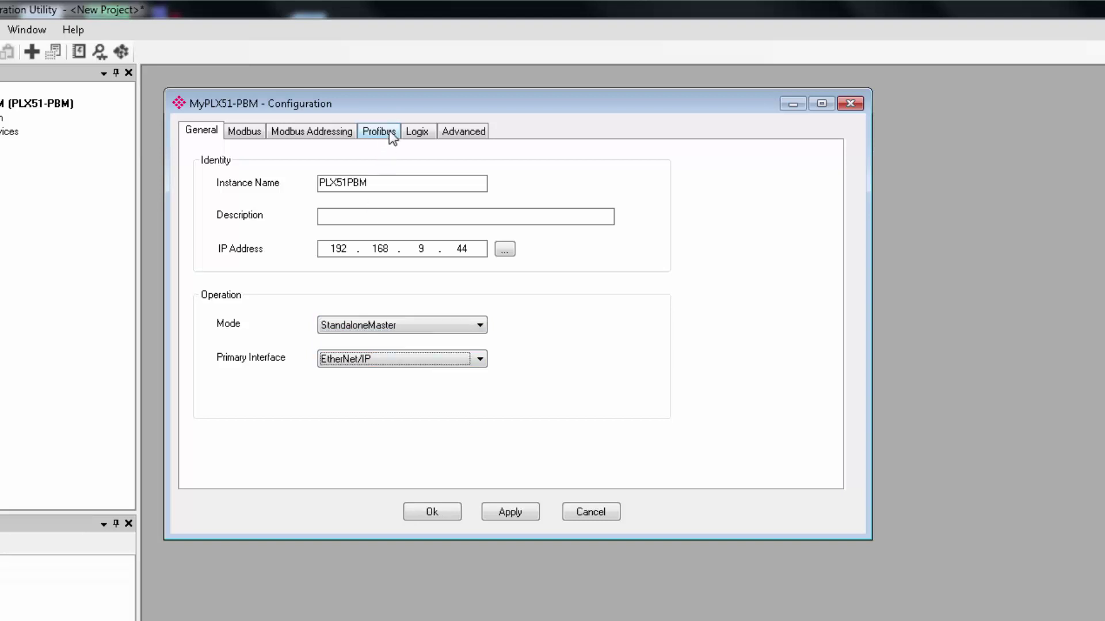
In the Profibus settings, keep the highest address at 125 and choose a BAUD rate of 45.45 kbit/s.
left_click(391, 137)
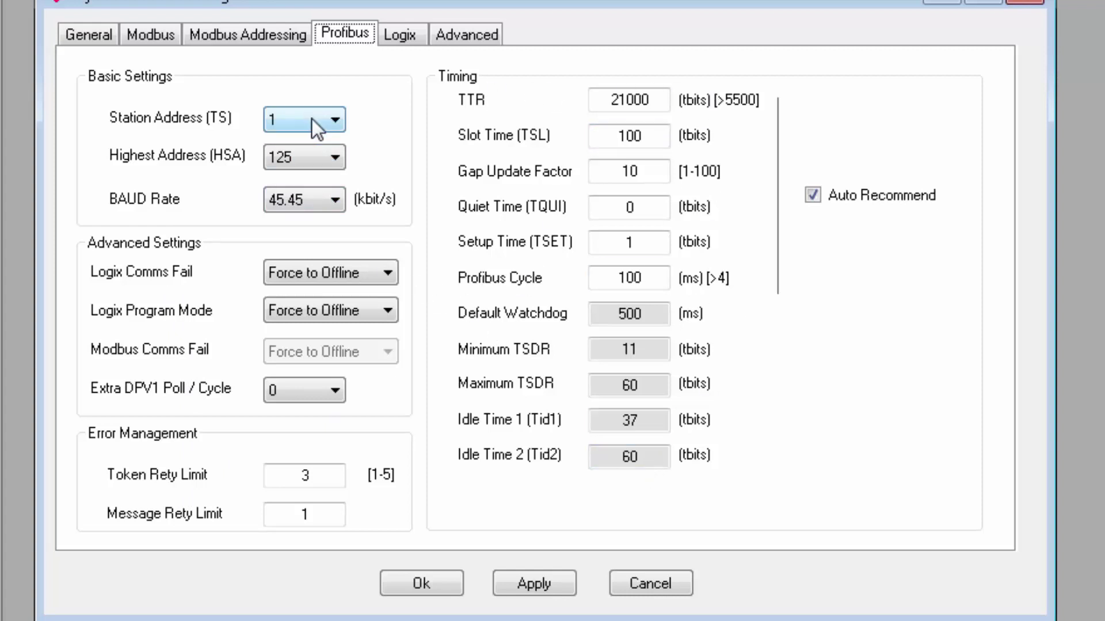
left_click(304, 157)
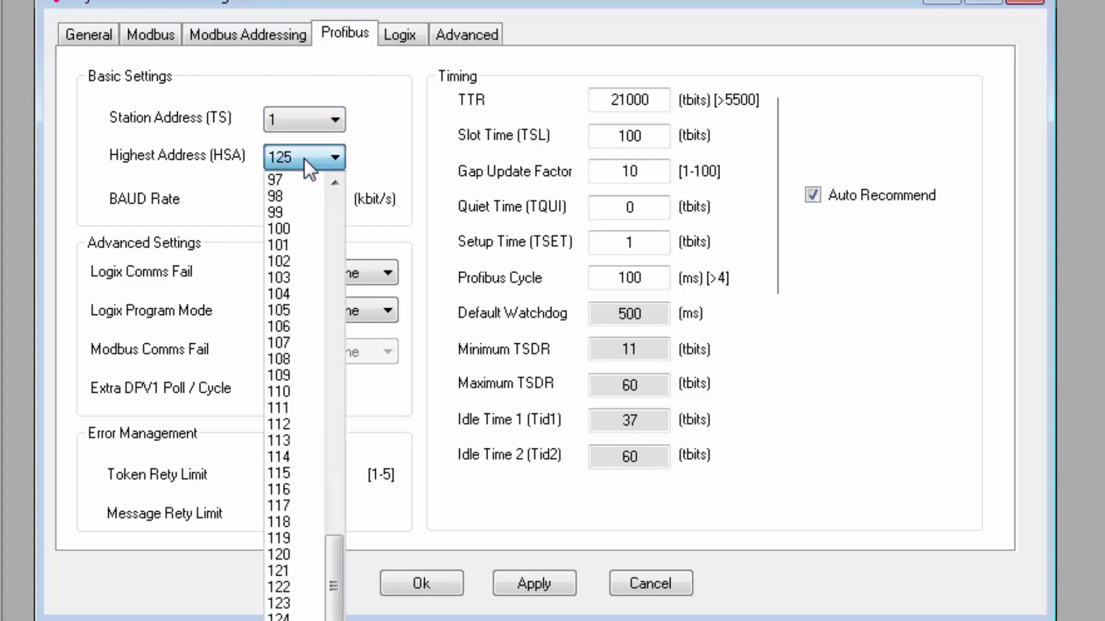
left_click(304, 157)
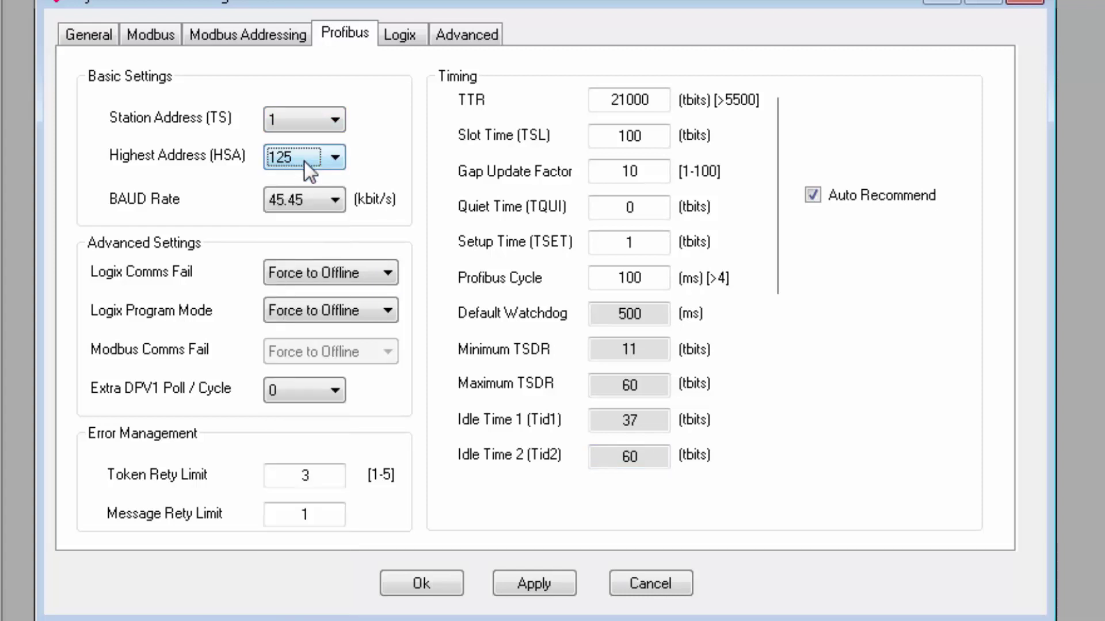
left_click(334, 199)
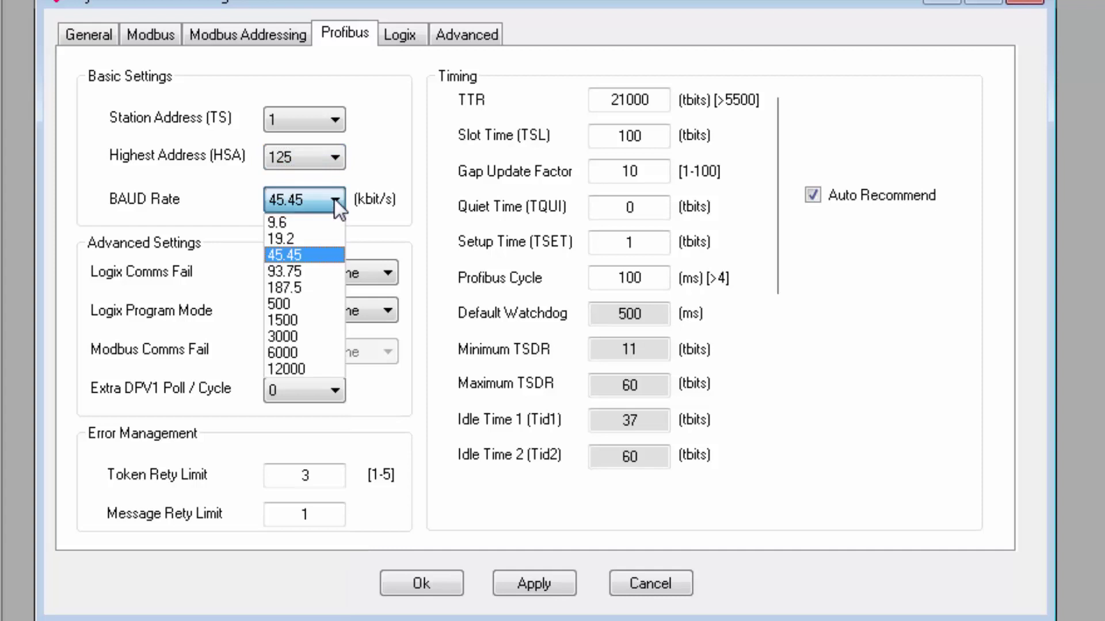
left_click(302, 253)
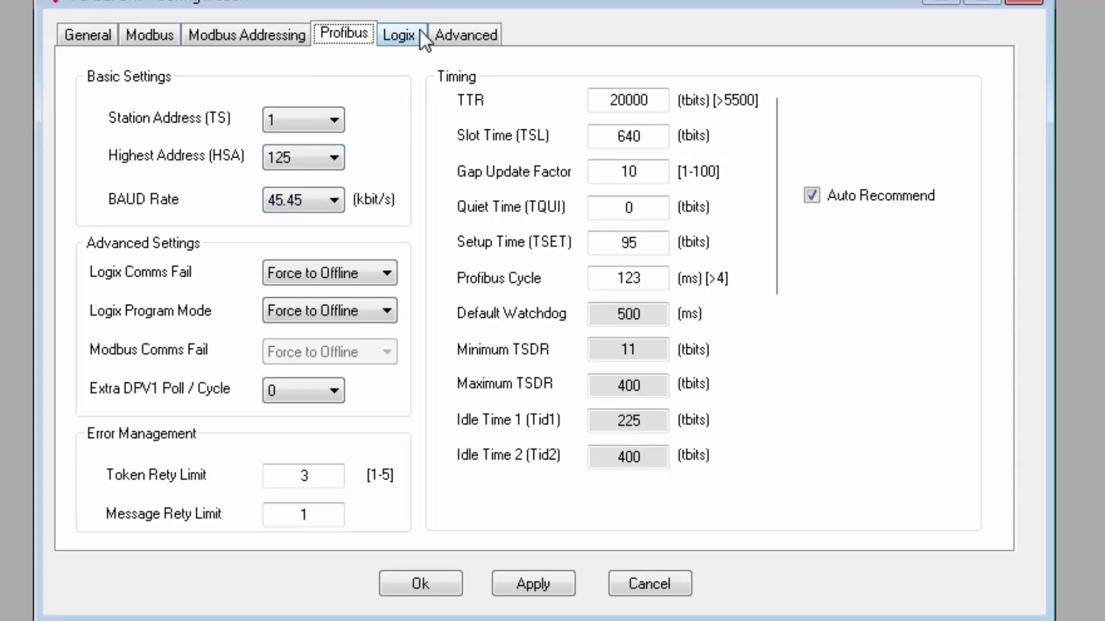
Set the Profibus BAUD rate to 19.2 kbit/s and apply the settings.
left_click(340, 199)
left_click(314, 240)
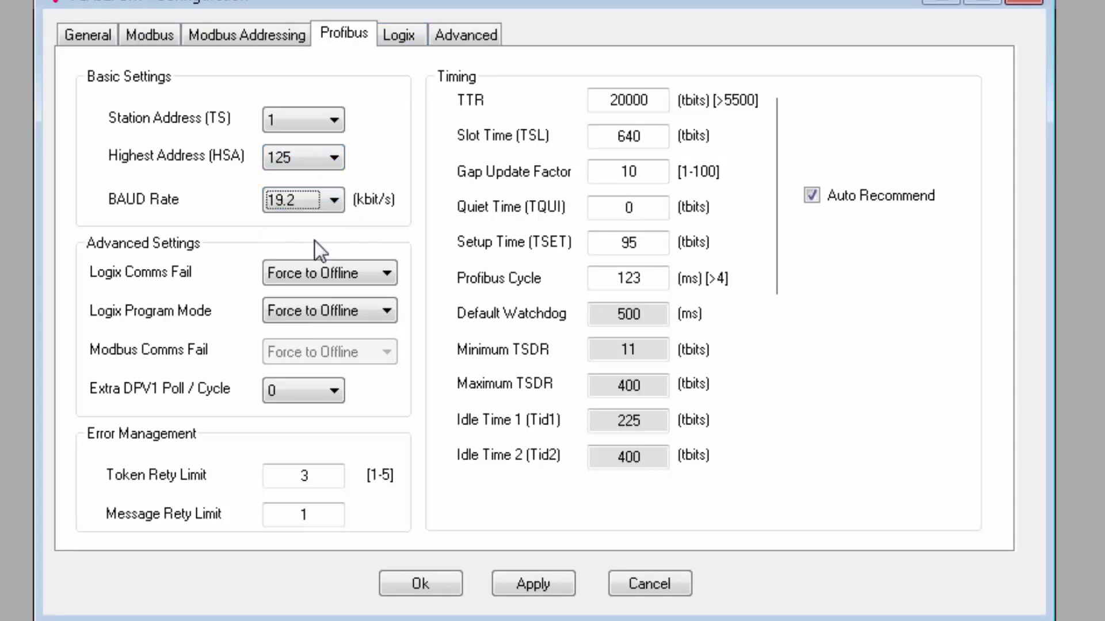
left_click(535, 586)
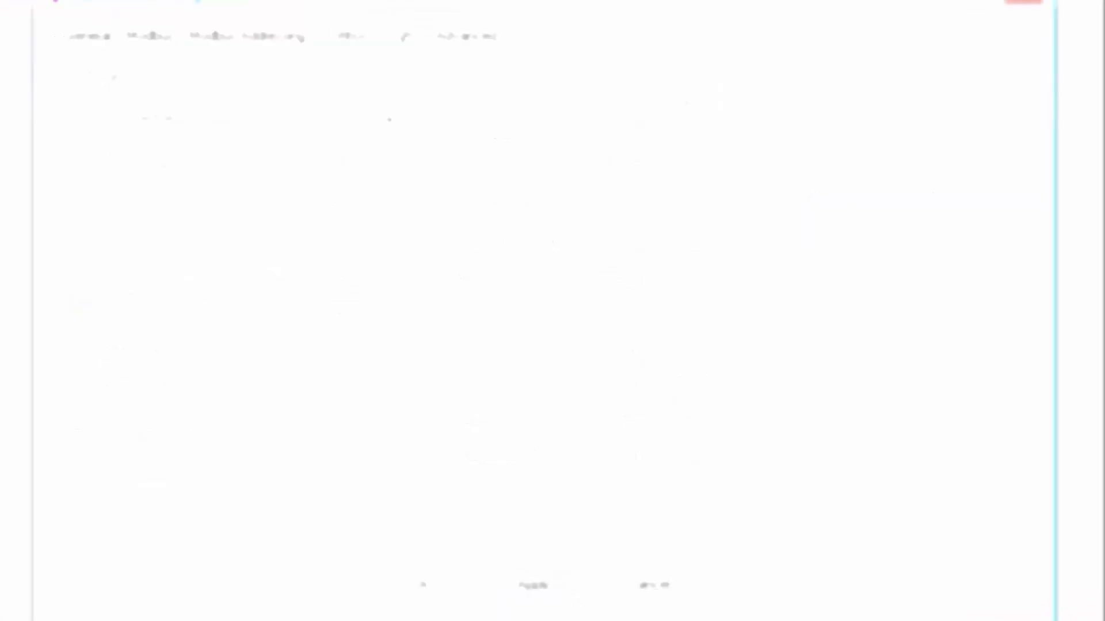
In the Logix settings, keep 1 EtherNet/IP connection and browse for the 1769-L33ER controller at 192.168.9.36 as the controller path.
left_click(402, 39)
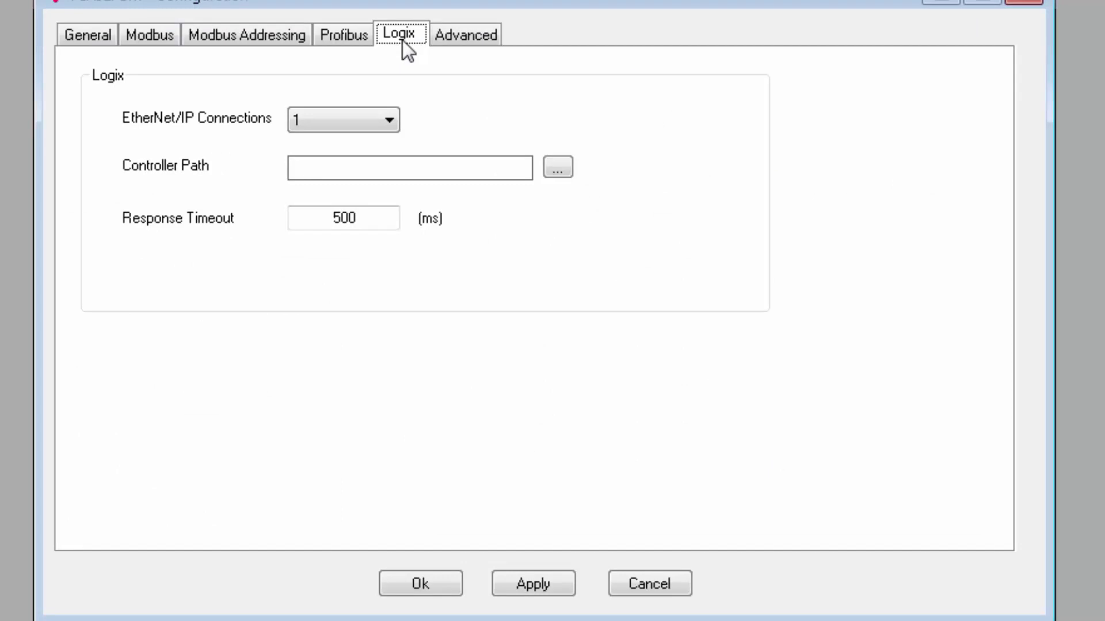
left_click(384, 114)
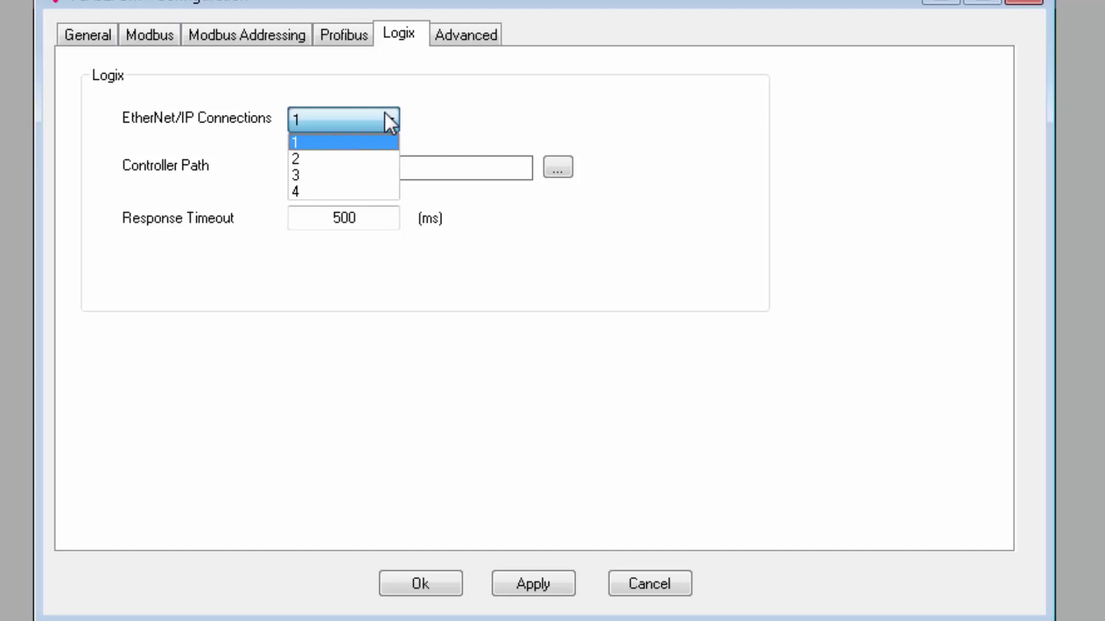
left_click(363, 142)
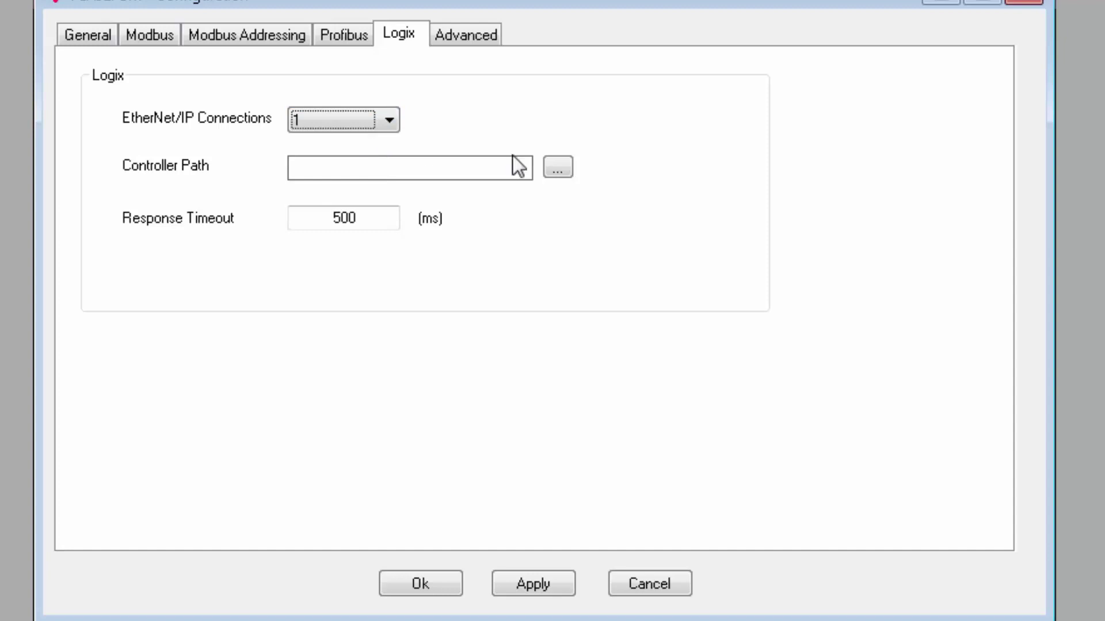
left_click(559, 169)
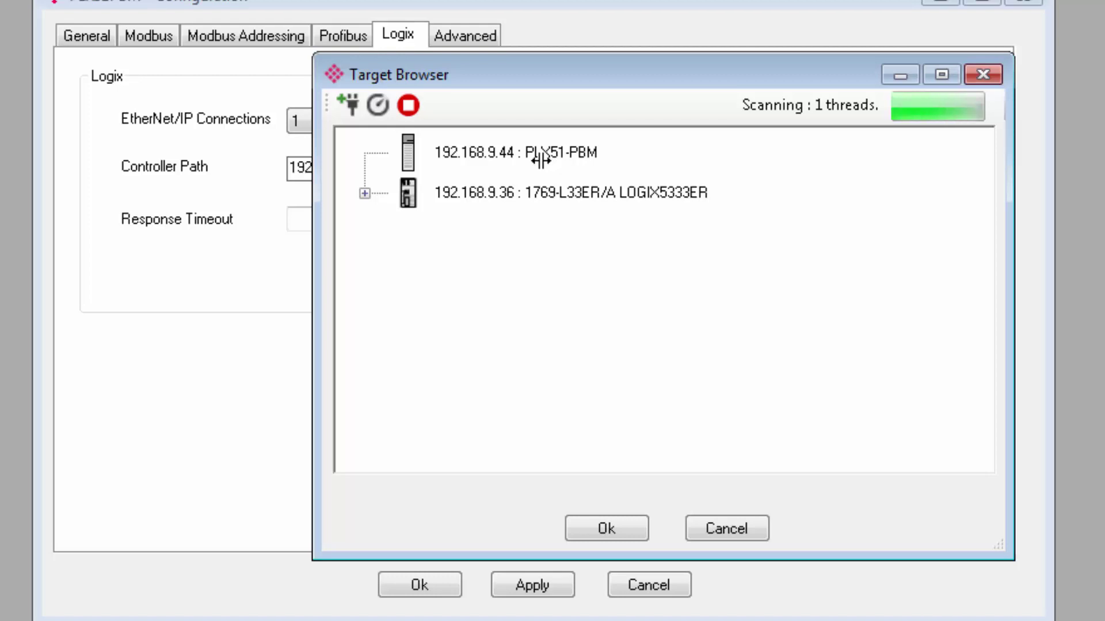
left_click(539, 195)
left_click(598, 528)
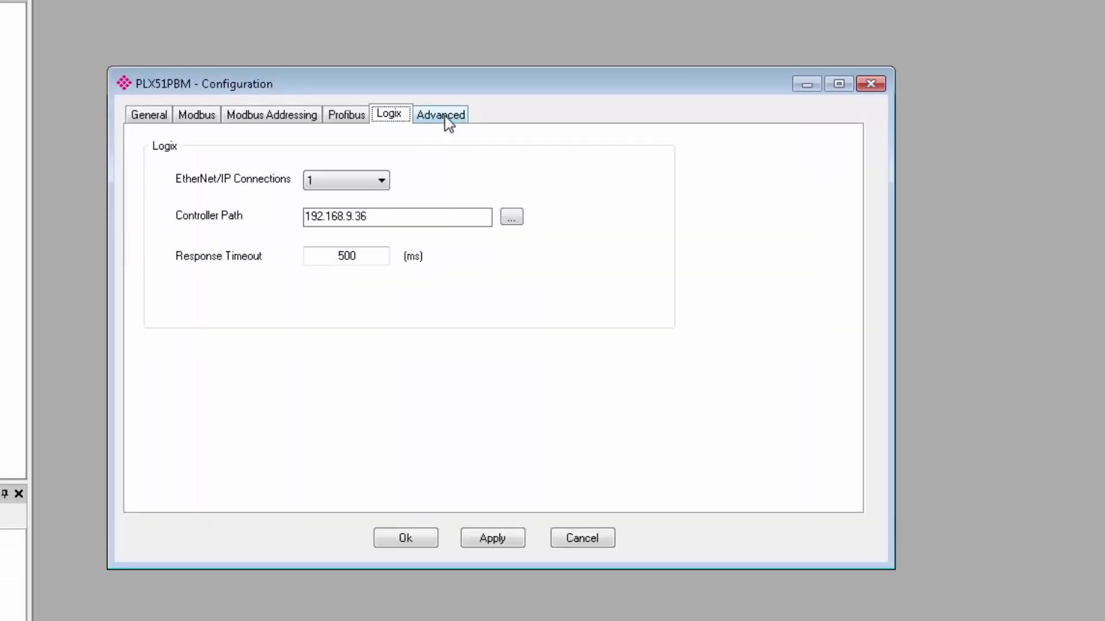
Keep DLR disabled, enable NTP with server address 192.168.9.26 and a 60 s update interval, and accept the device configuration.
left_click(448, 120)
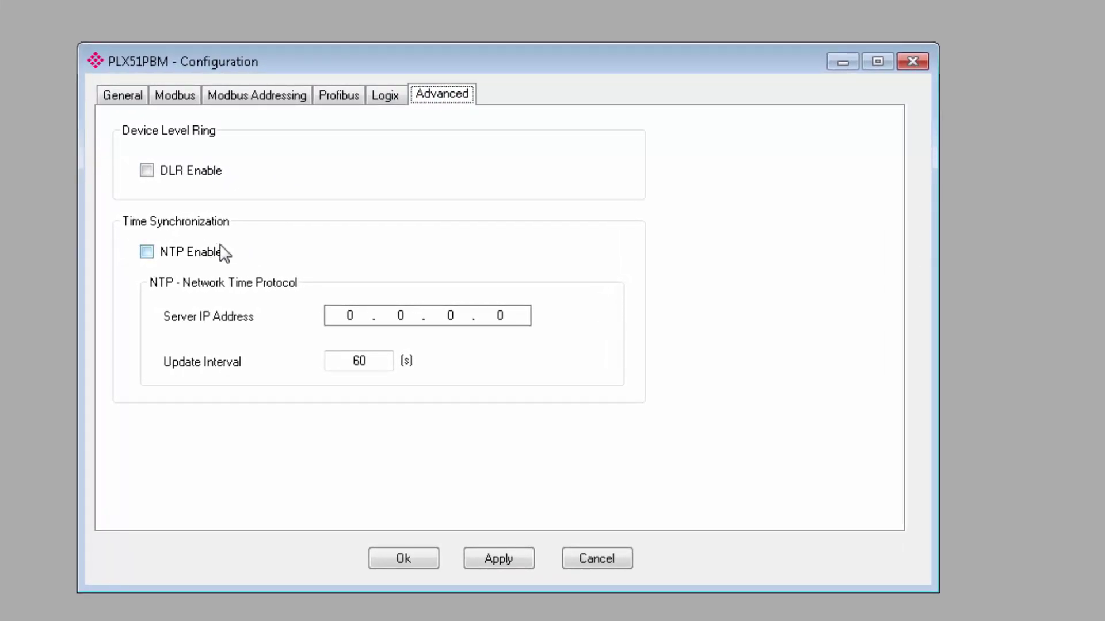
left_click(147, 171)
left_click(146, 166)
left_click(145, 252)
double_click(347, 317)
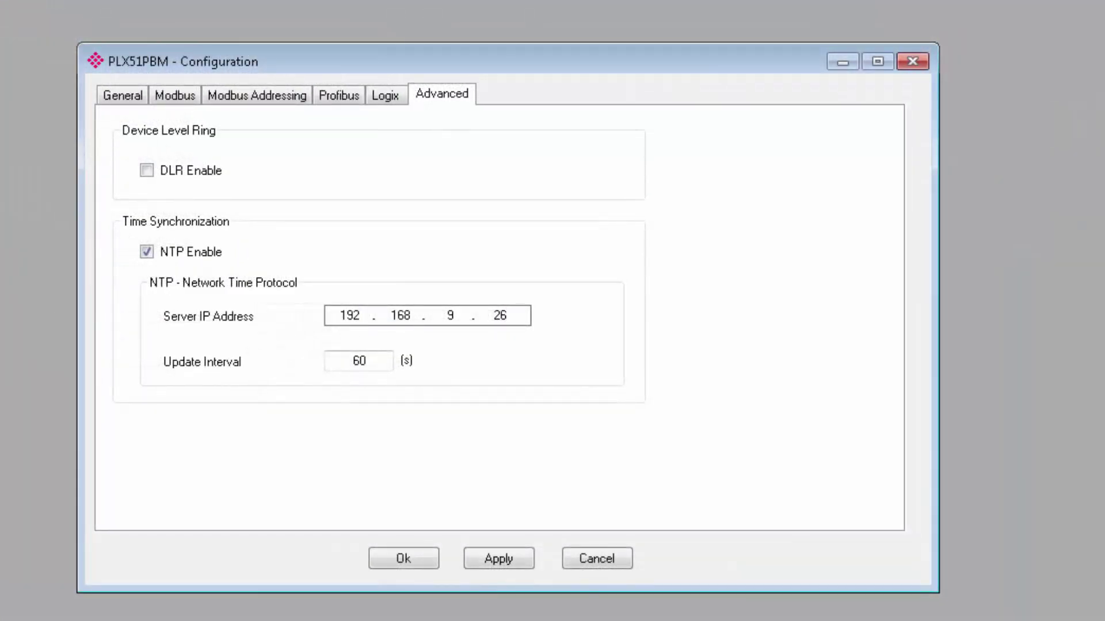
left_click(363, 375)
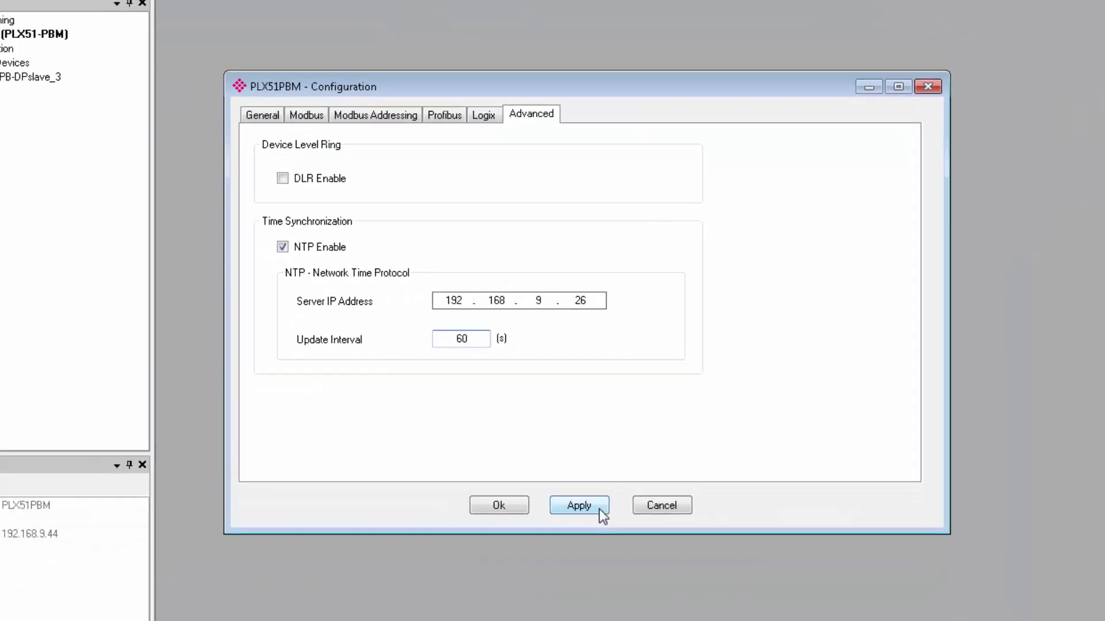
left_click(546, 539)
left_click(548, 476)
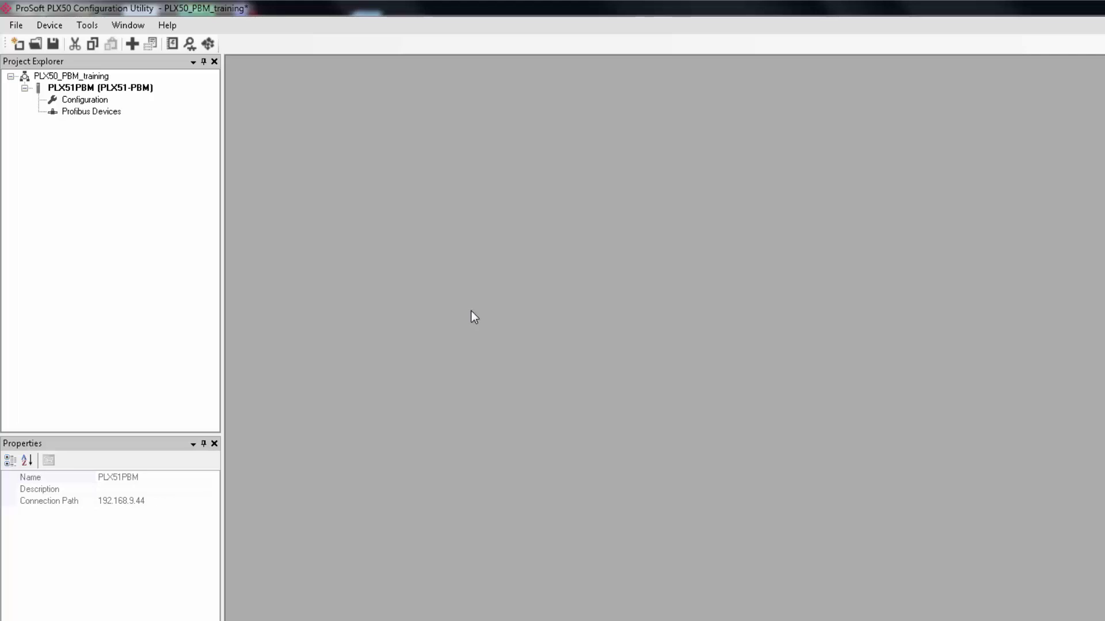
left_click(101, 113)
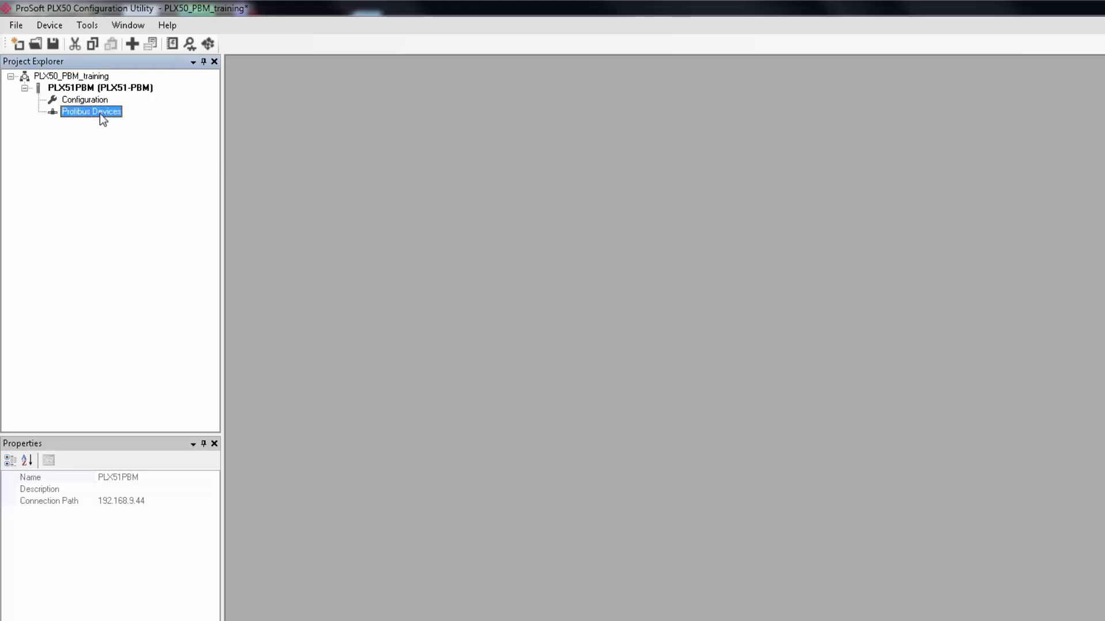
right_click(101, 113)
left_click(138, 122)
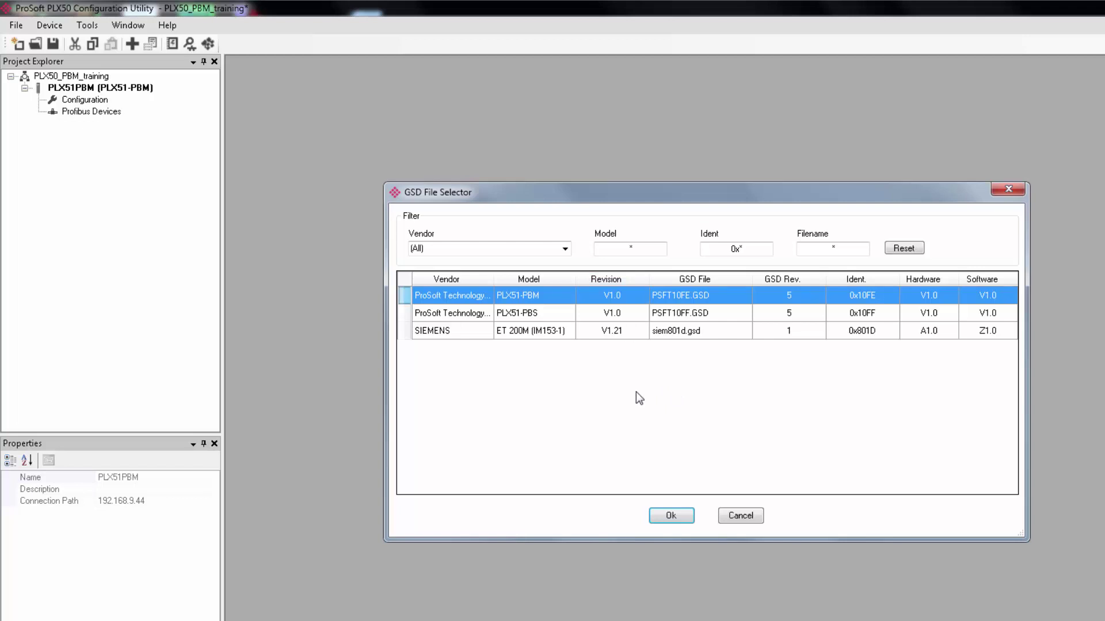
left_click(563, 330)
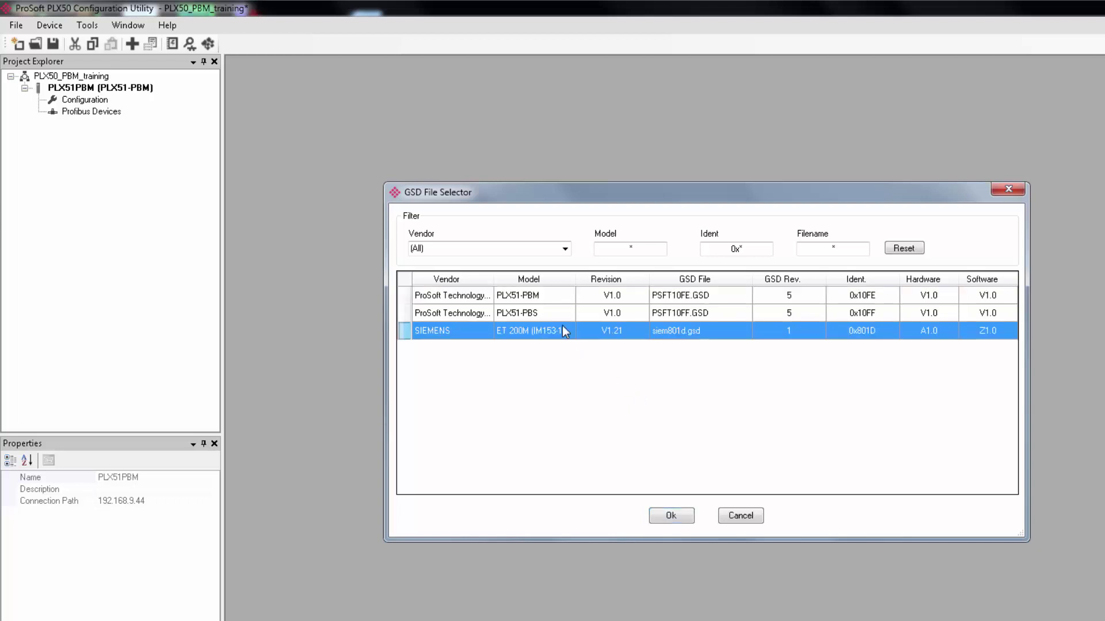
left_click(739, 516)
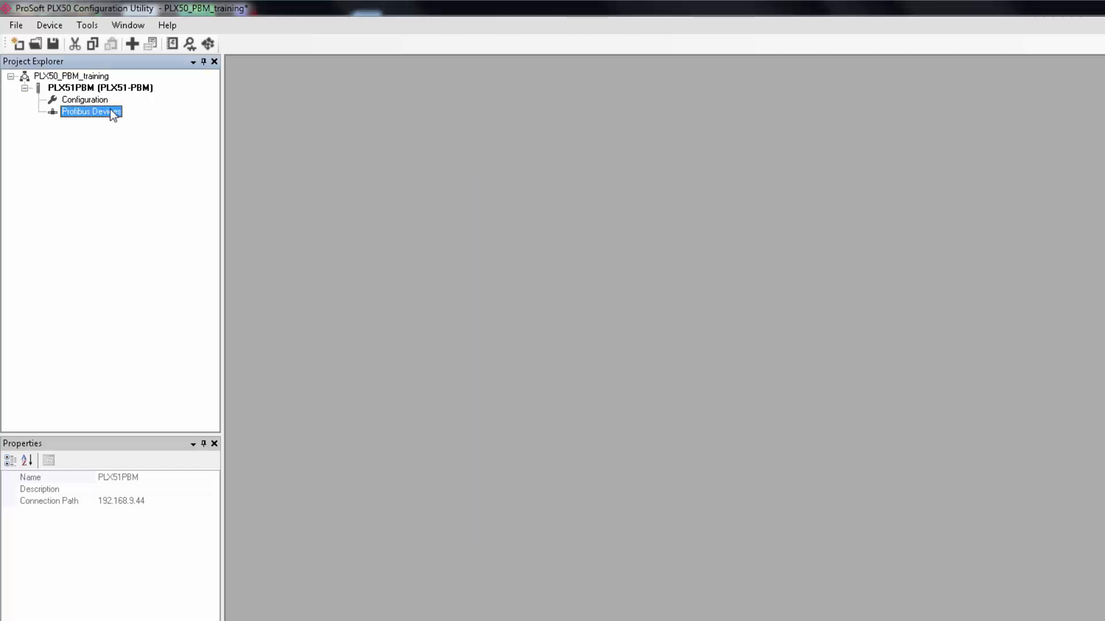
Examine the GSD File Manager's functions for adding a GSD file and importing a GSD catalog.
left_click(96, 26)
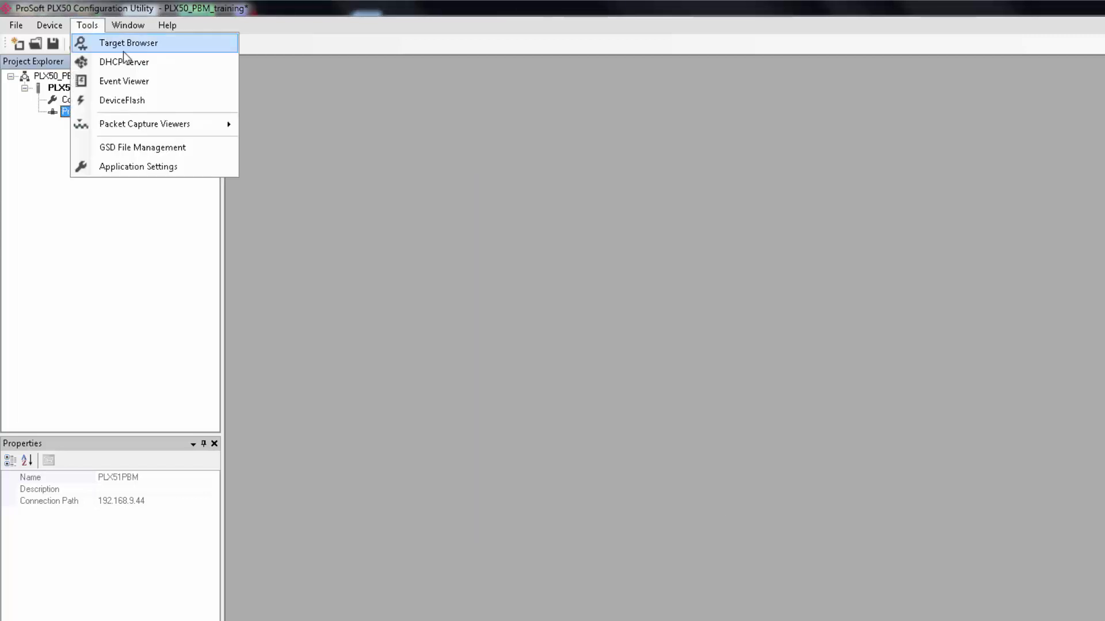
left_click(171, 150)
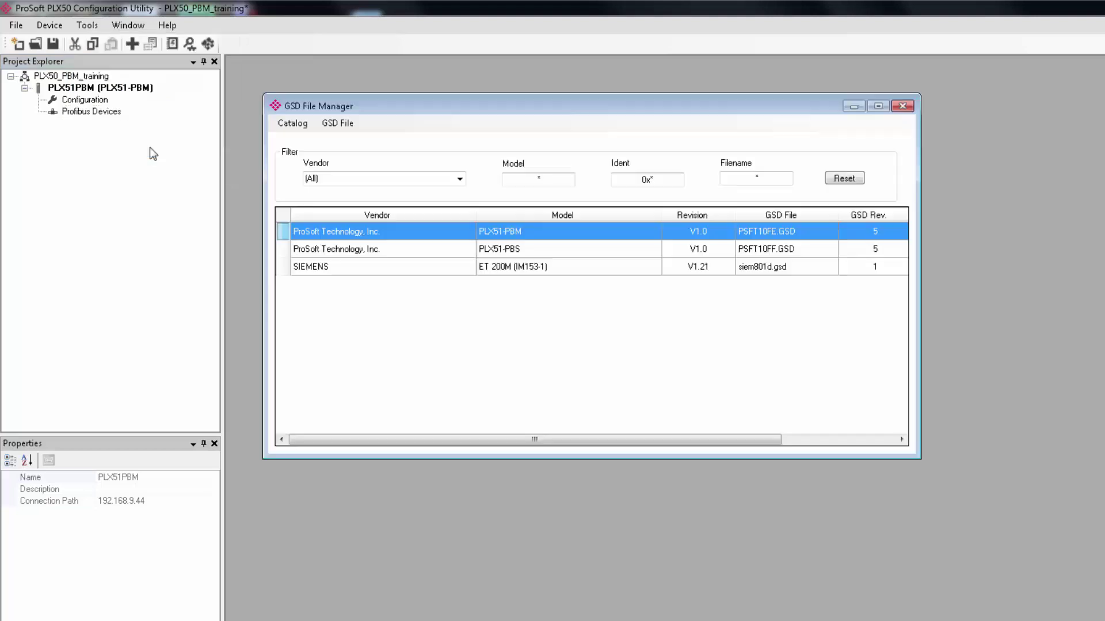
left_click(338, 124)
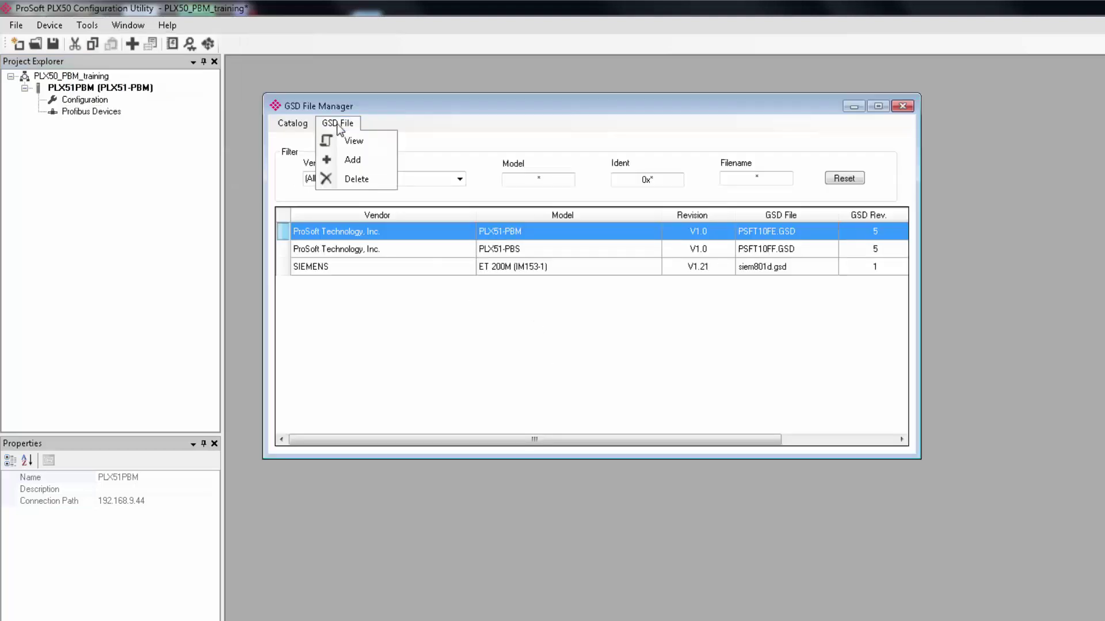
left_click(375, 166)
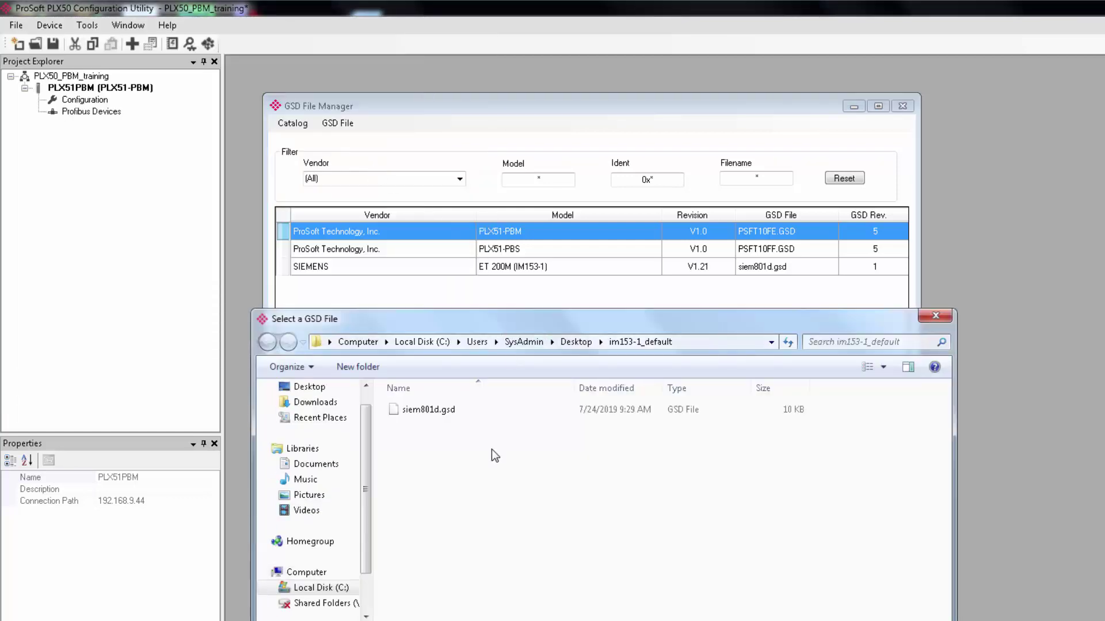
key("Escape")
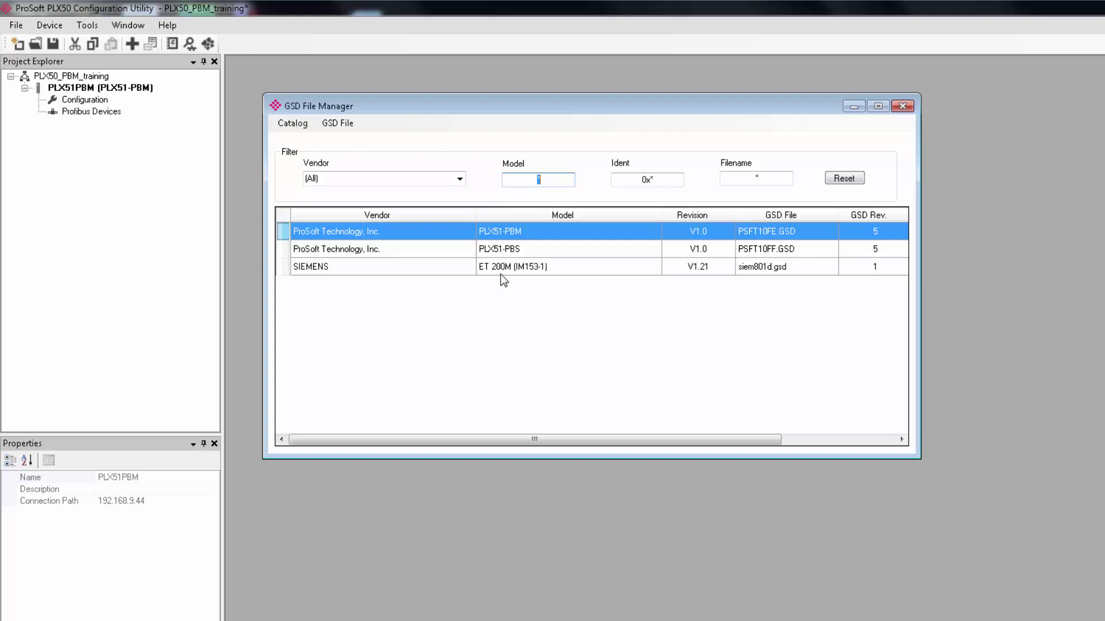
left_click(291, 124)
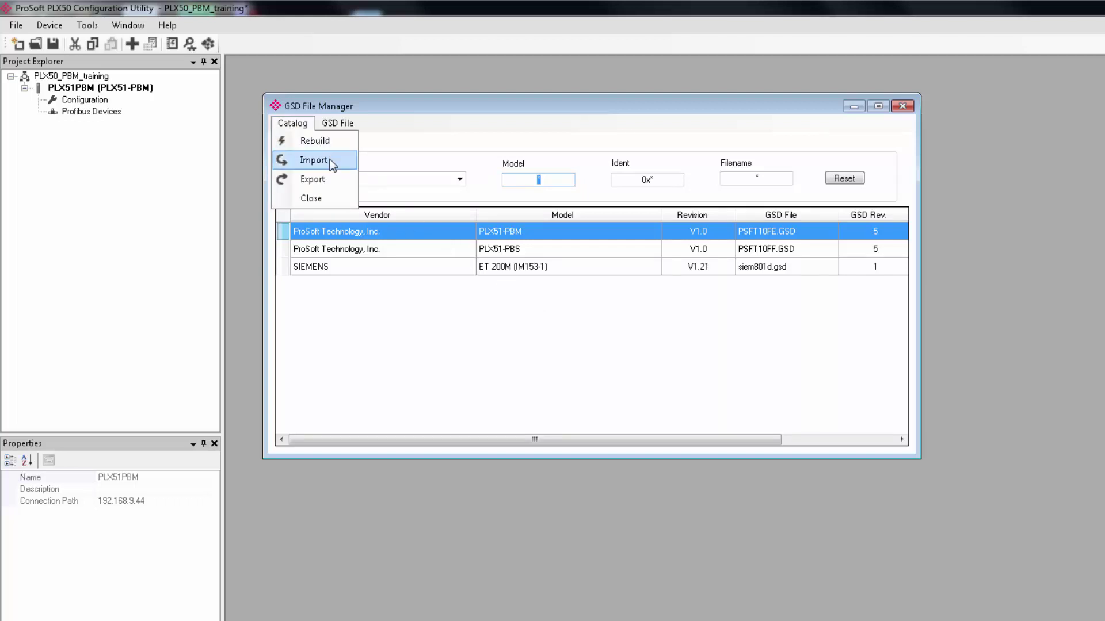
left_click(313, 161)
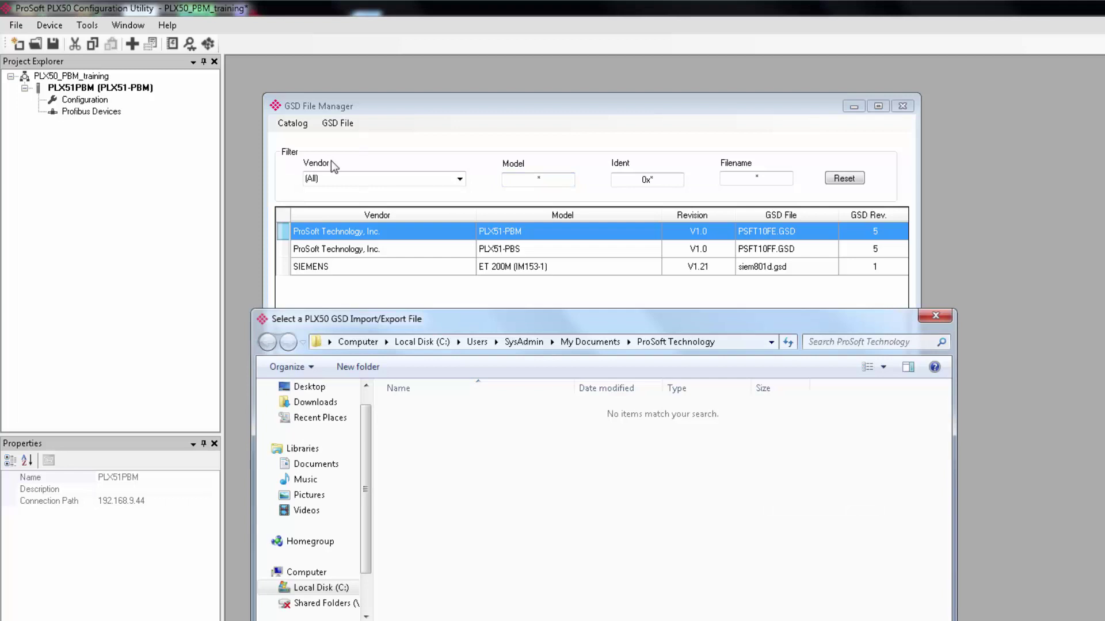
left_click(594, 347)
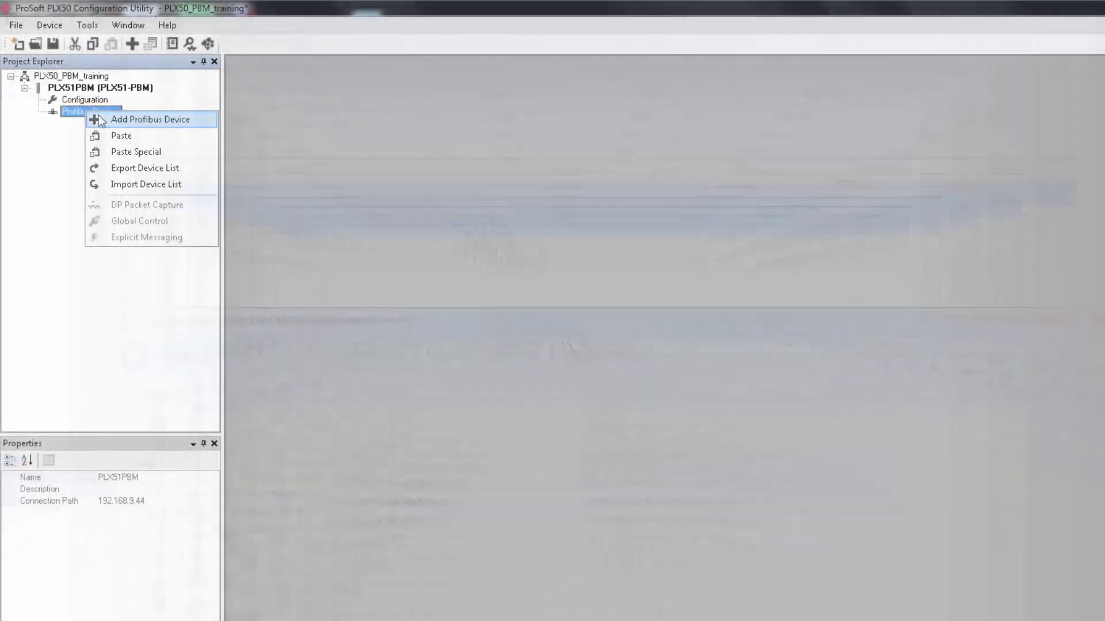
Add a SIEMENS ET 200M (IM153-1) Profibus device using the siem801d.gsd file.
left_click(102, 120)
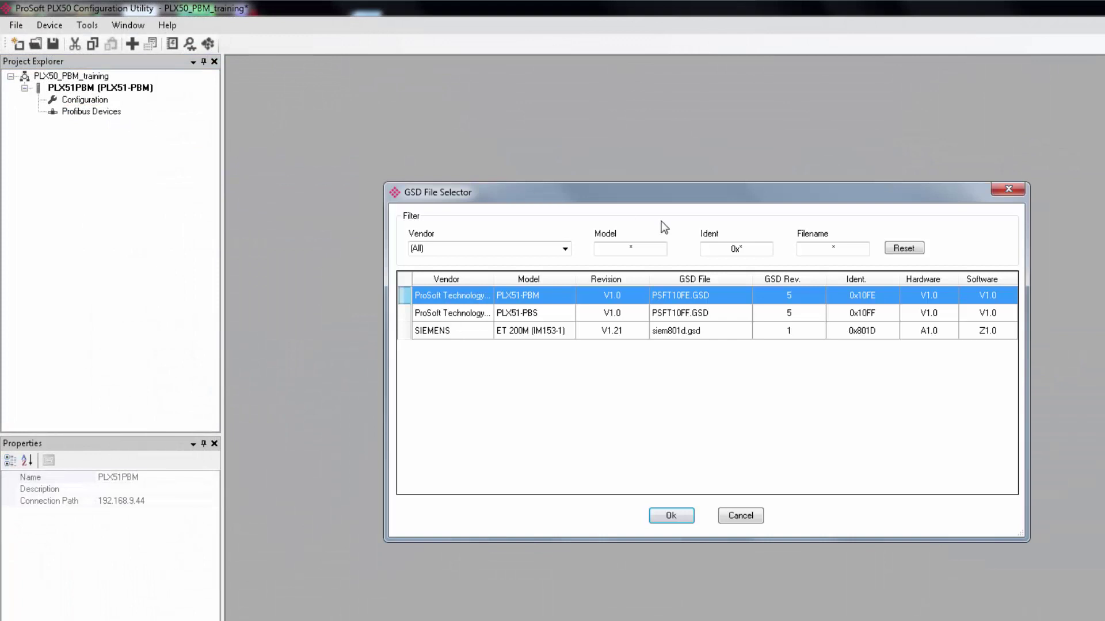
left_click(448, 332)
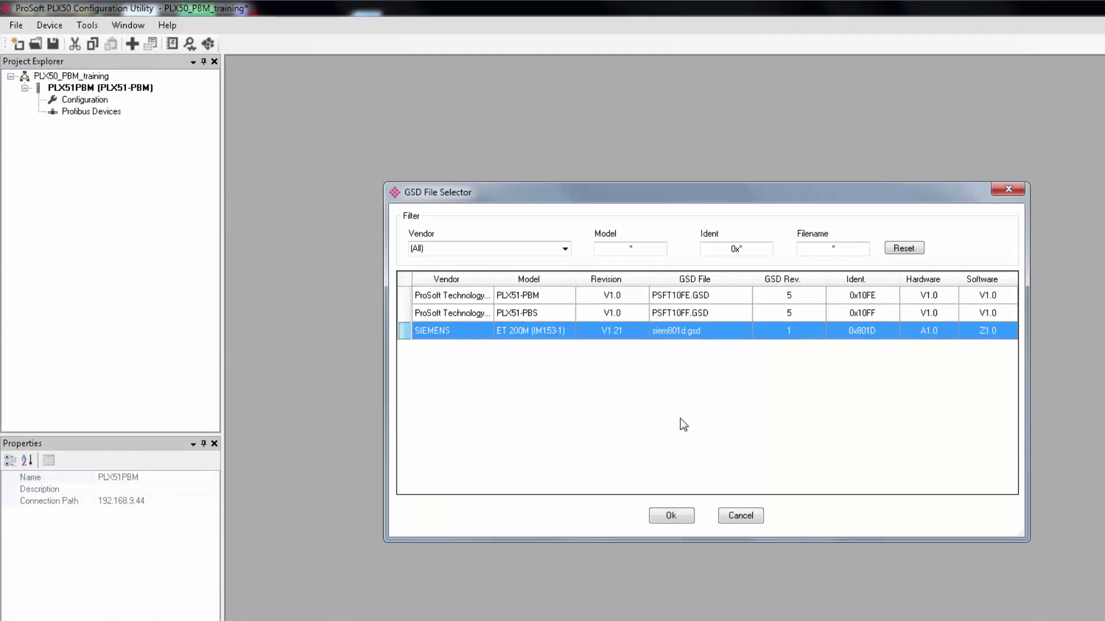
left_click(667, 517)
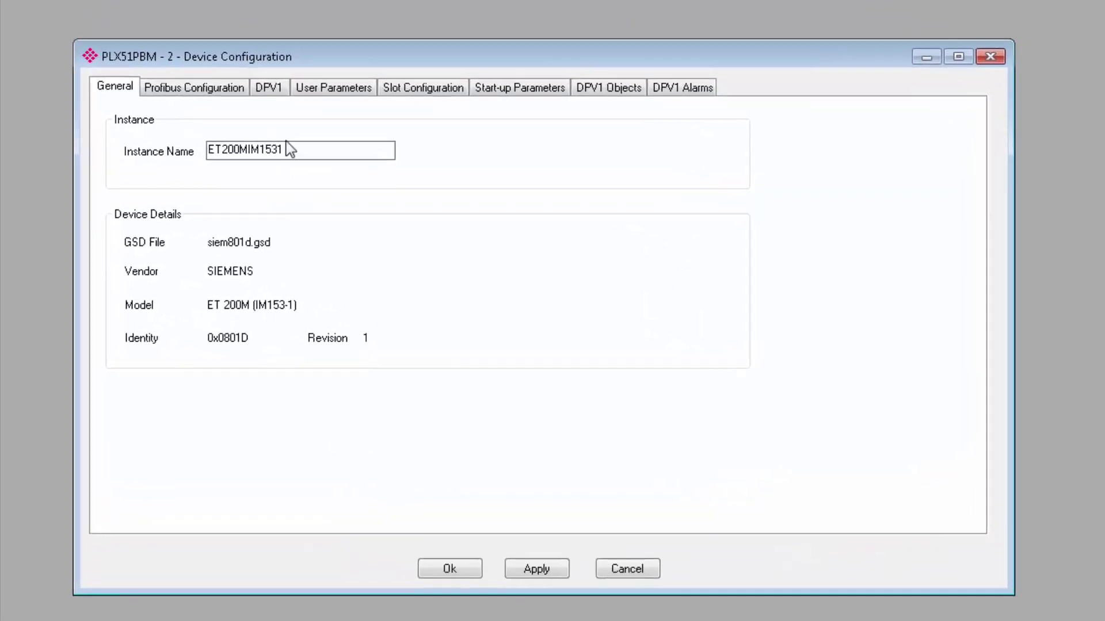
Change the Siemens device's instance name to PB-DP_slave_3.
left_click(303, 147)
left_click_drag(283, 148, 184, 143)
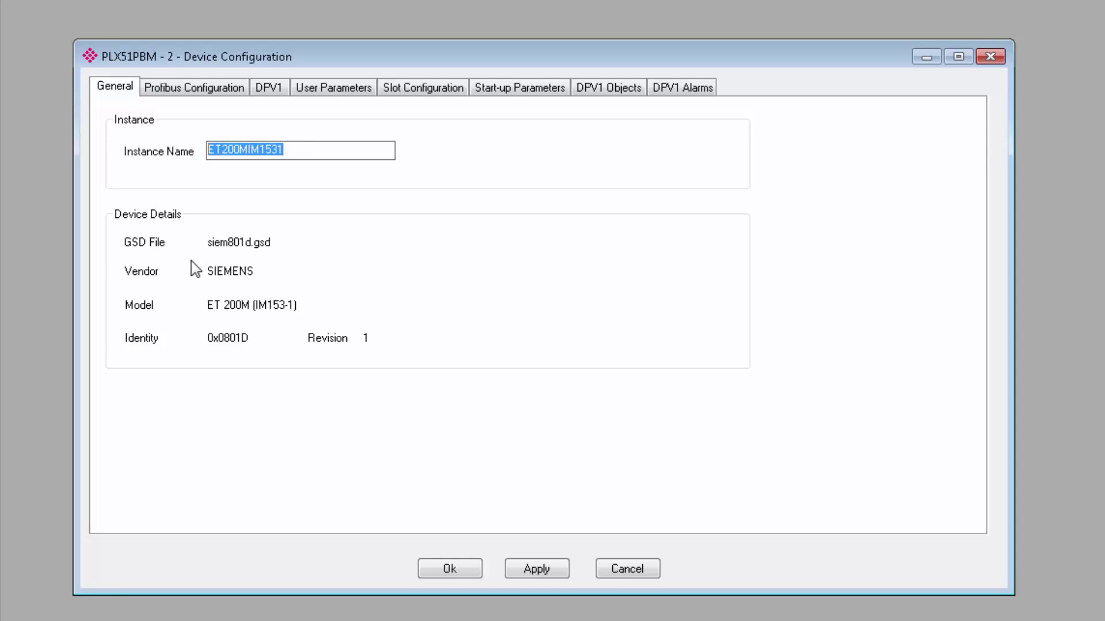
type("PB")
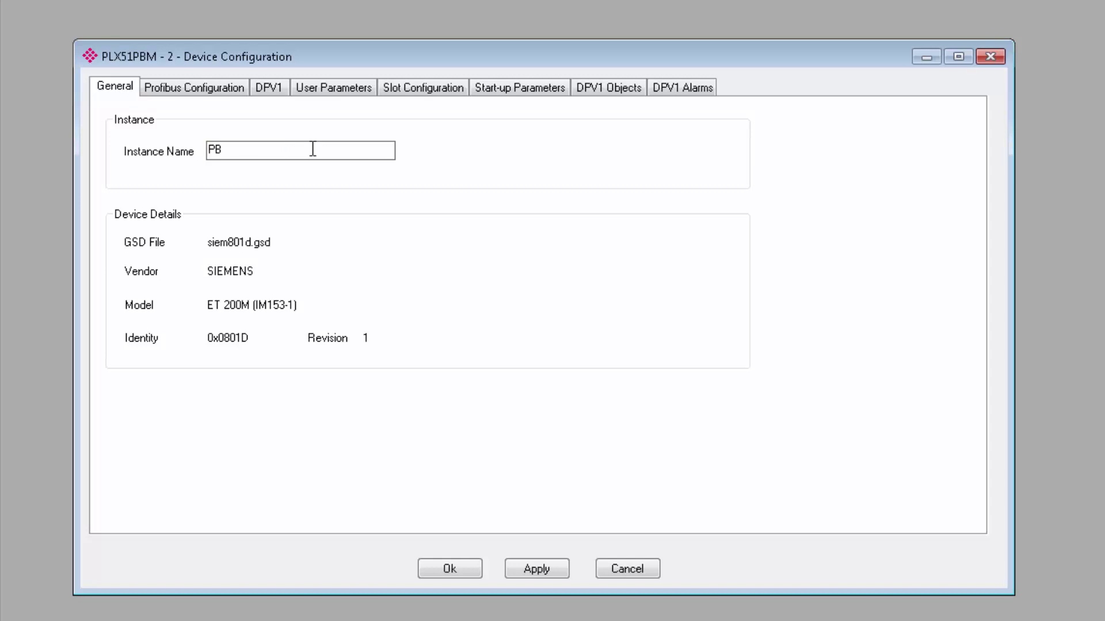
type("-DP")
type("_s")
type("lave")
type("_3")
Set the slave device's Profibus node address to 3.
left_click(226, 91)
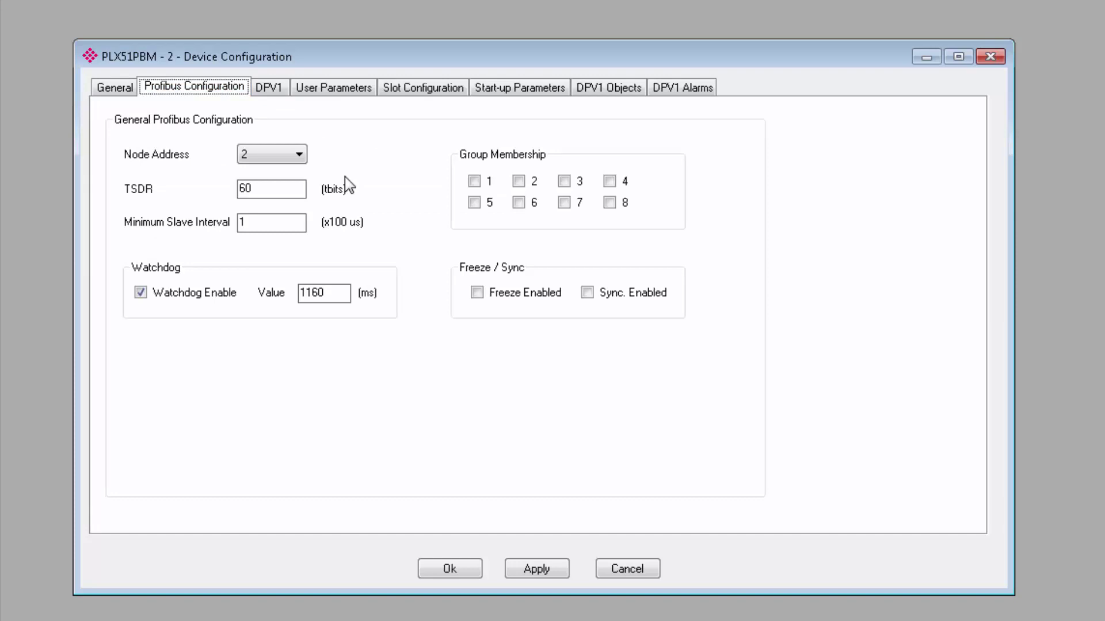
left_click(308, 154)
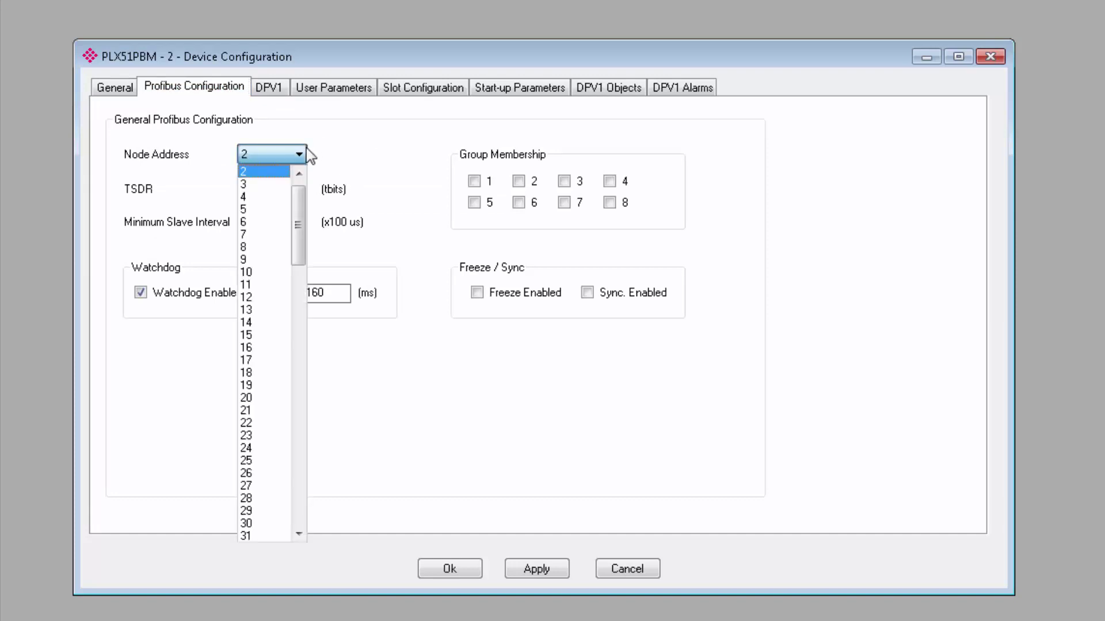
left_click(283, 184)
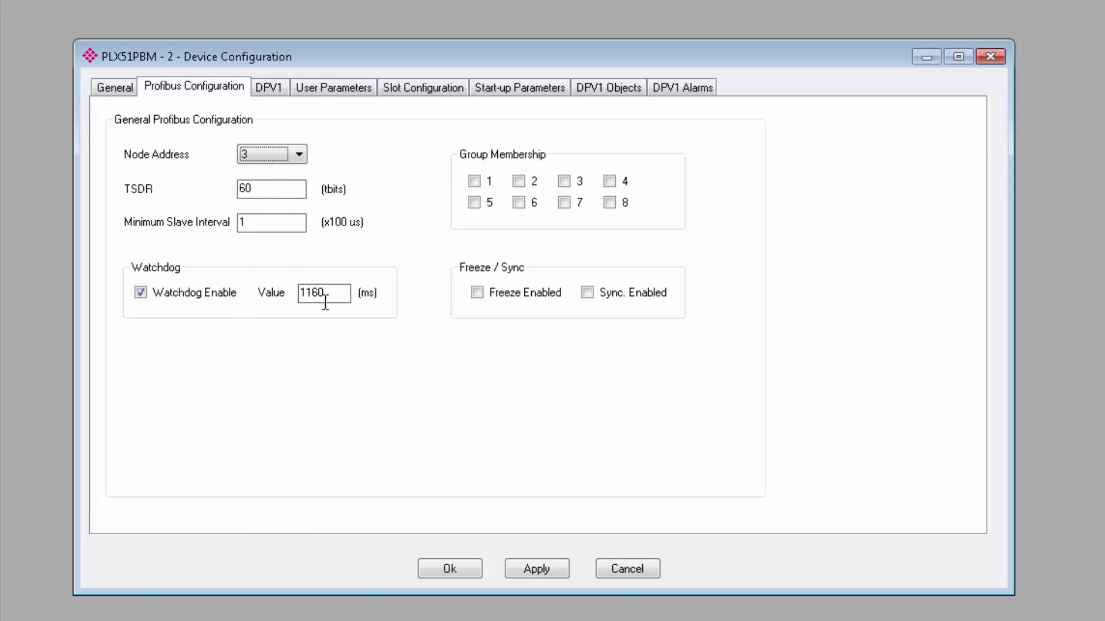
Check the user parameters and add the Config for Slot1 module to the slave device's slot configuration.
left_click(300, 93)
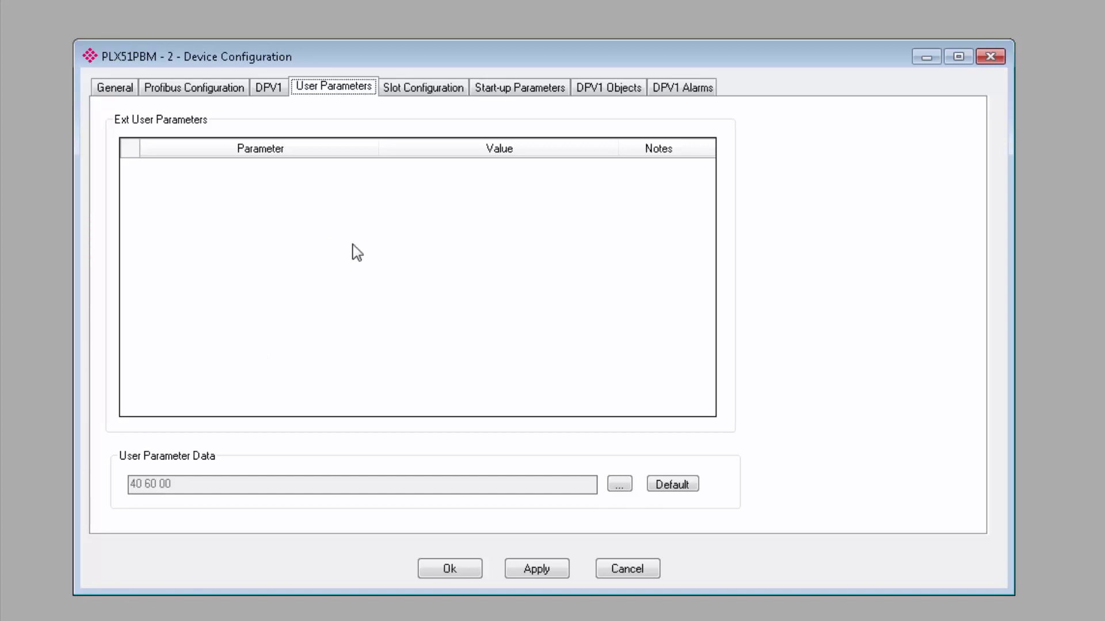
left_click(417, 94)
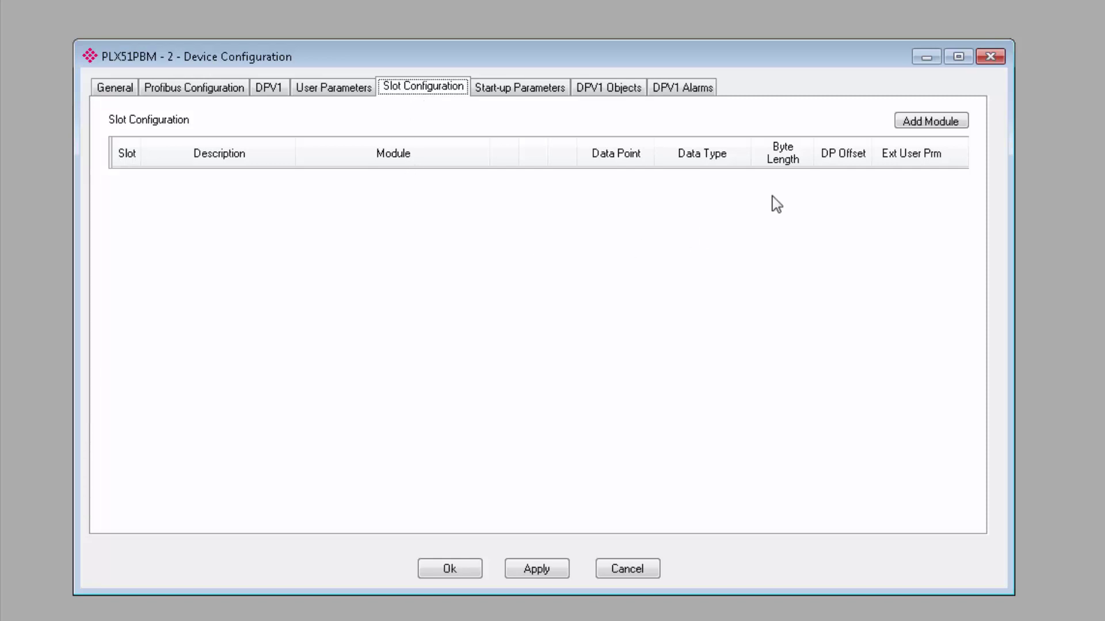
left_click(944, 123)
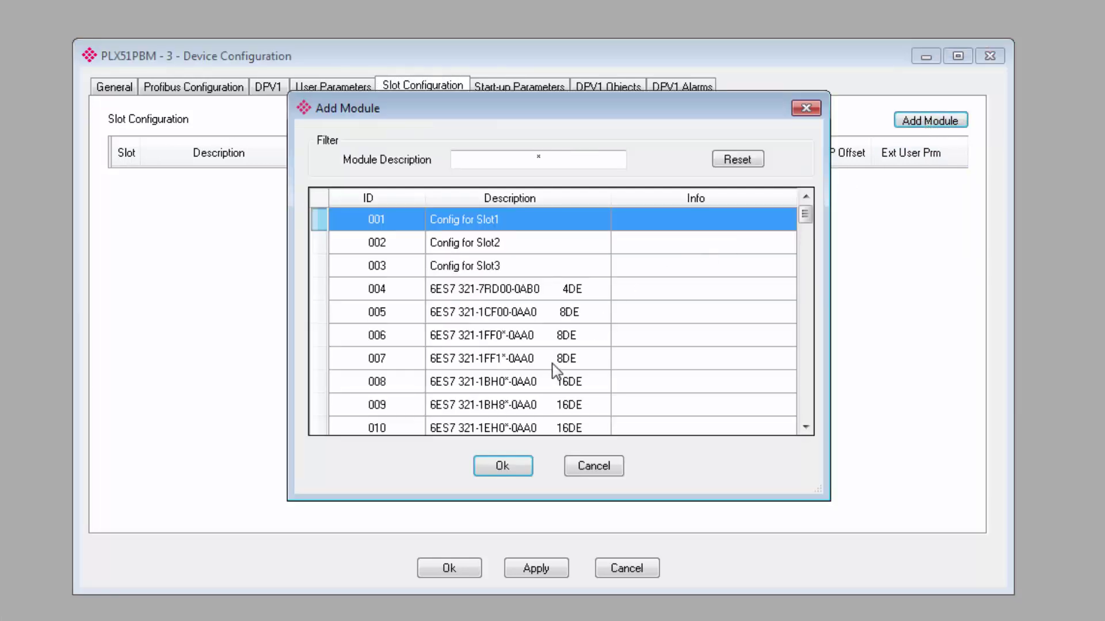
mouse_move(805, 216)
left_mouse_down()
mouse_move(806, 269)
mouse_move(819, 207)
left_mouse_up()
left_click(502, 466)
Add the Config for Slot2 and Config for Slot3 modules to the slave device's slot configuration.
left_click(936, 126)
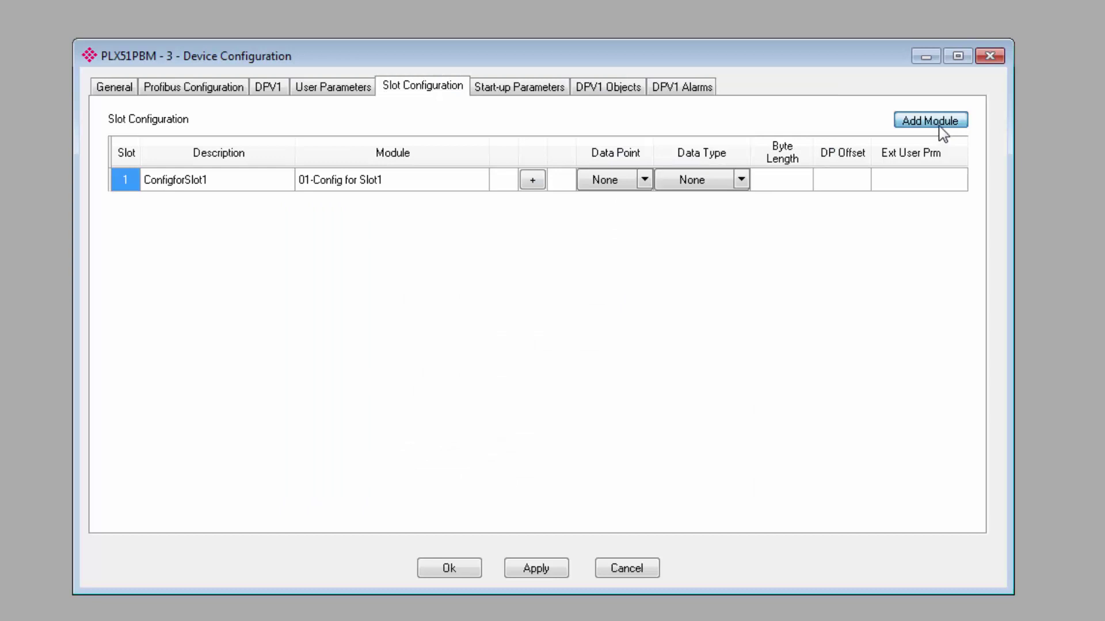
left_click(485, 242)
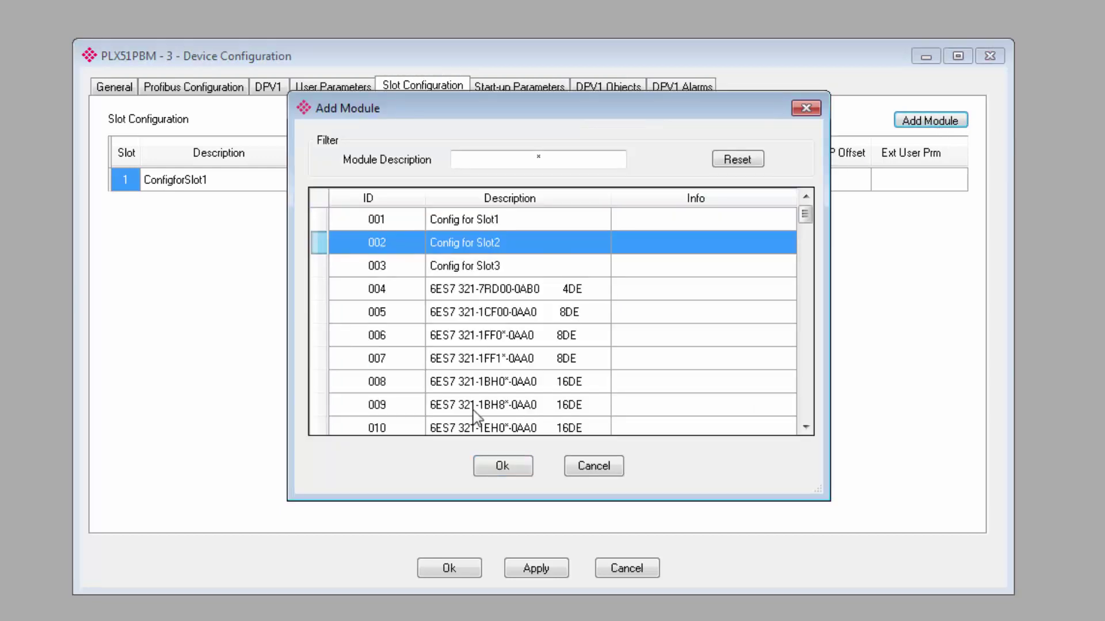
left_click(487, 466)
left_click(936, 124)
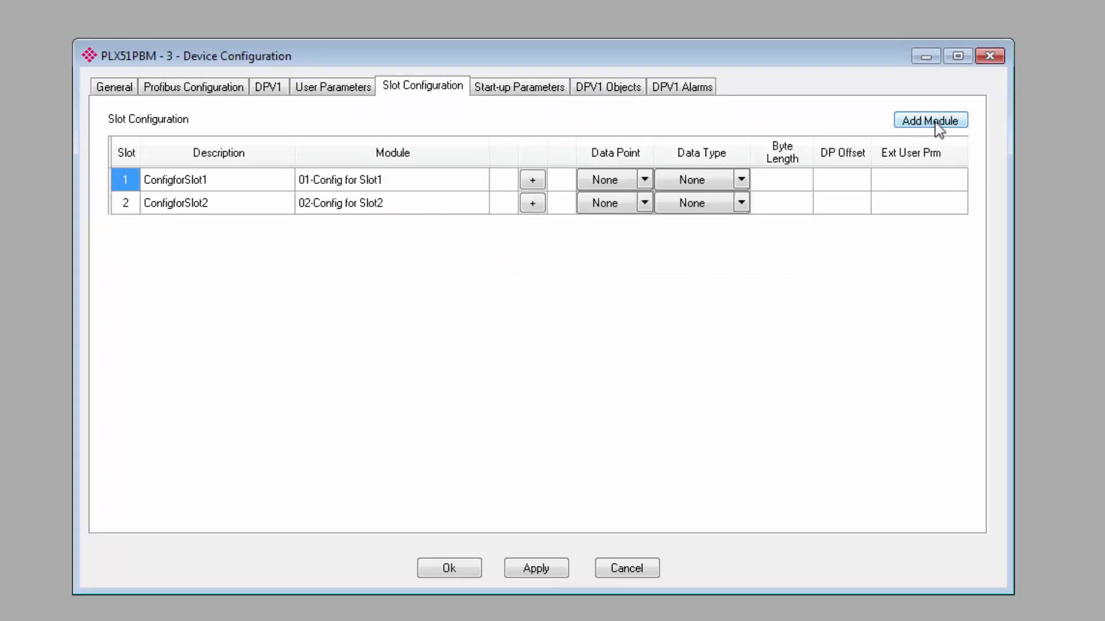
left_click(471, 269)
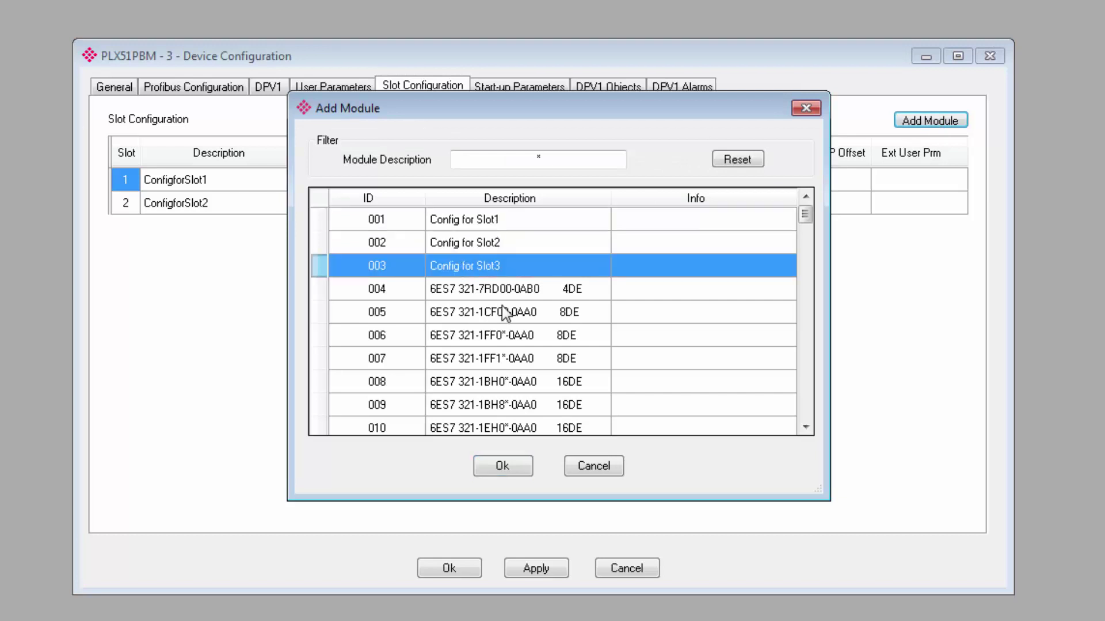
left_click(508, 471)
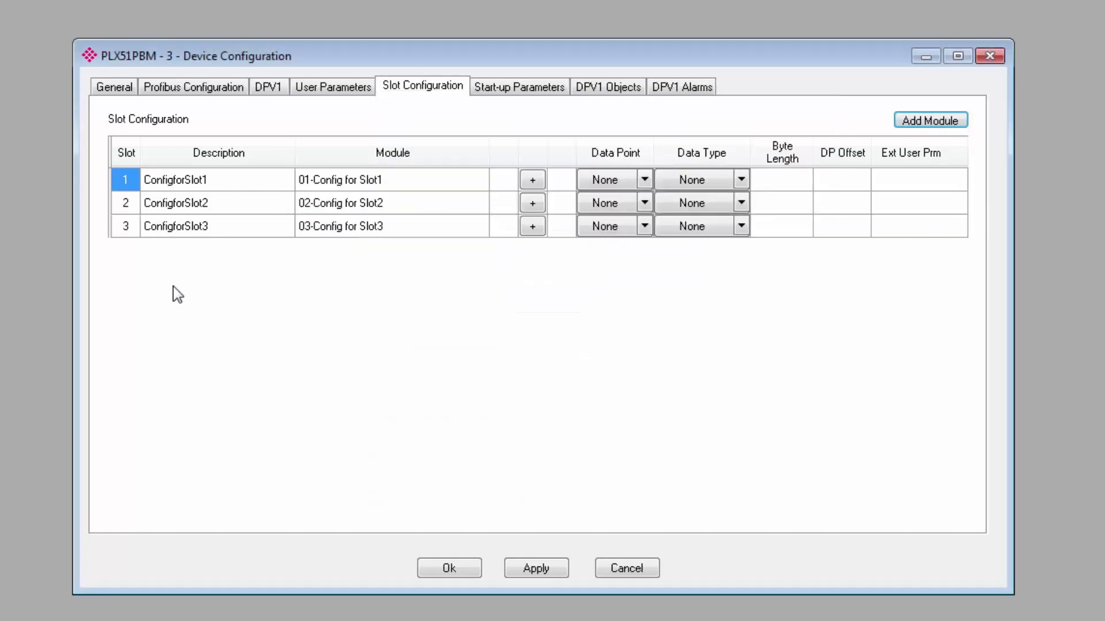
Add the 6ES7 331-7KF0*-0AB0 8AE and 6ES7 332-5HB0*-0AB0 2AA modules in slots 4 and 5 and apply the device configuration.
left_click(940, 126)
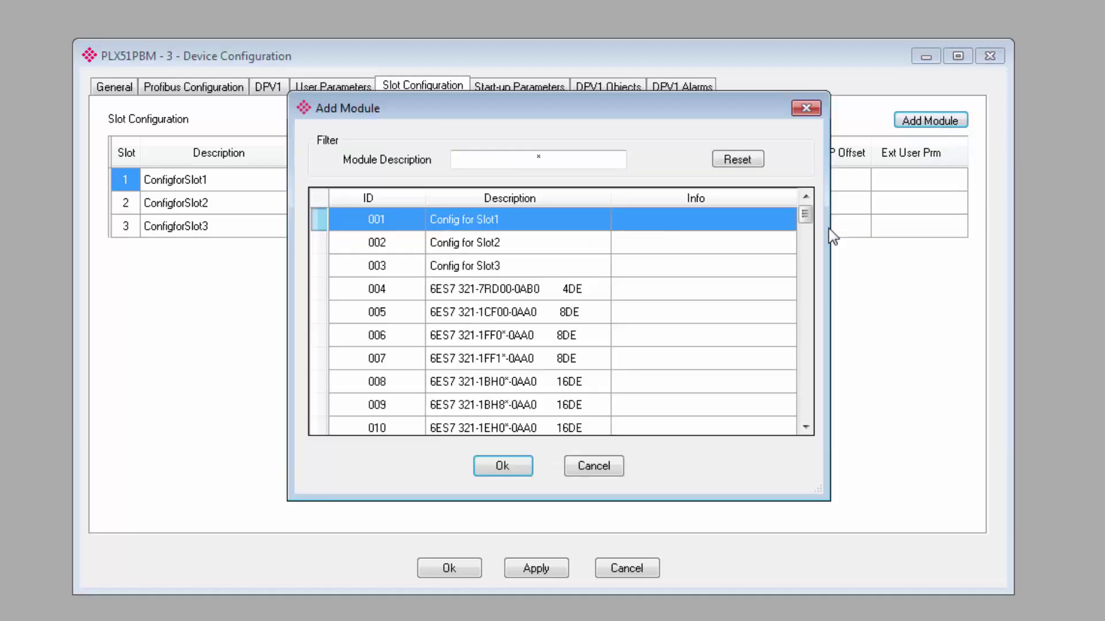
left_click_drag(805, 216, 824, 327)
left_click(471, 362)
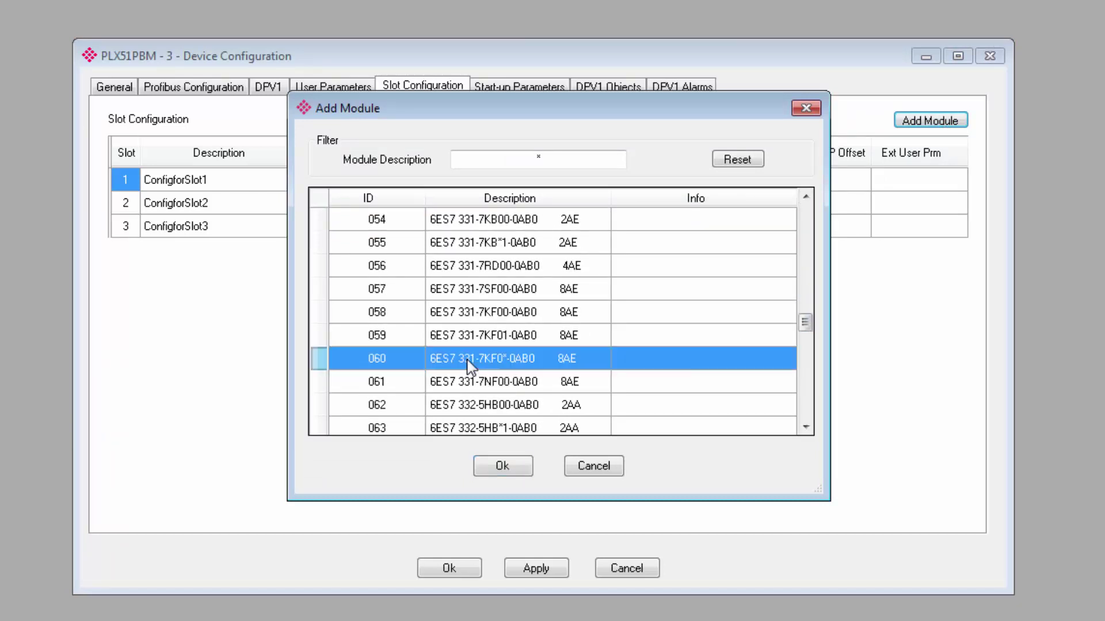
left_click(528, 467)
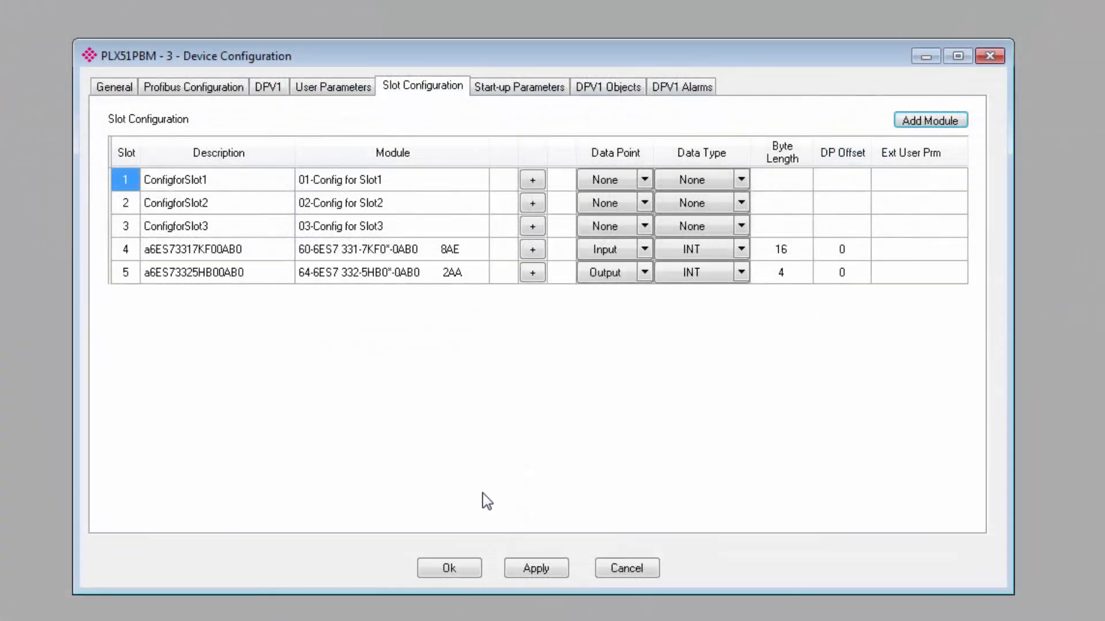
left_click(521, 567)
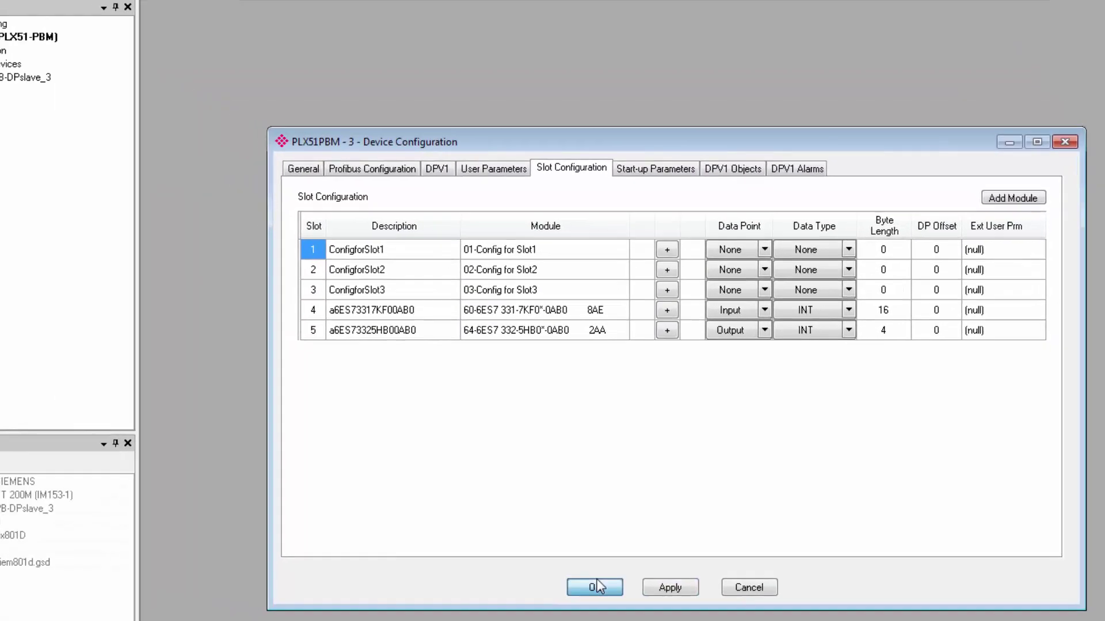
left_click(516, 577)
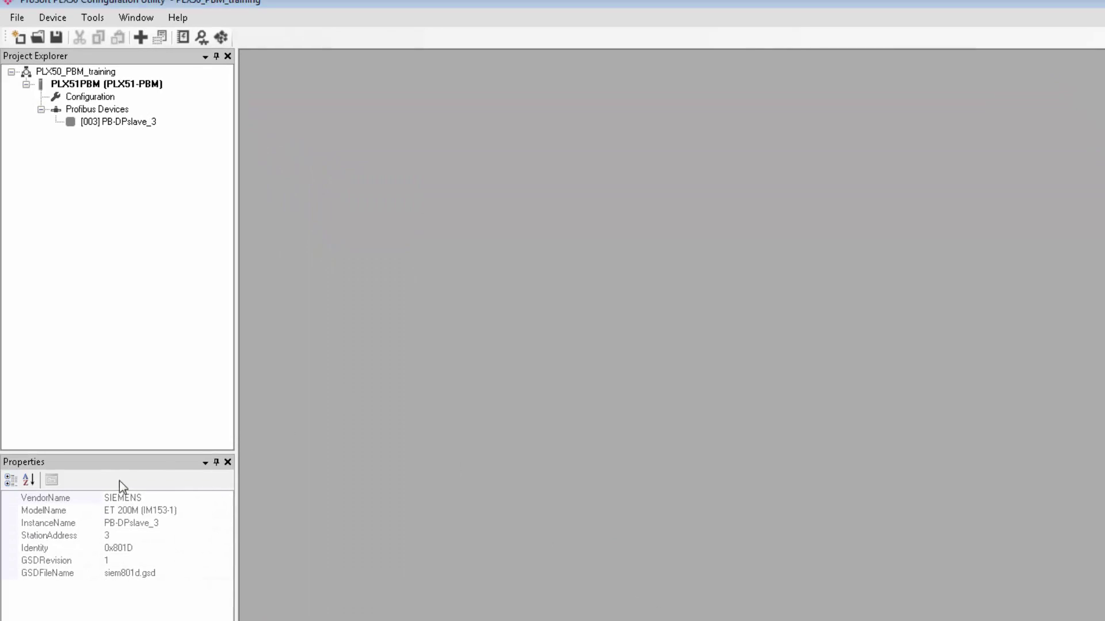
left_click(103, 123)
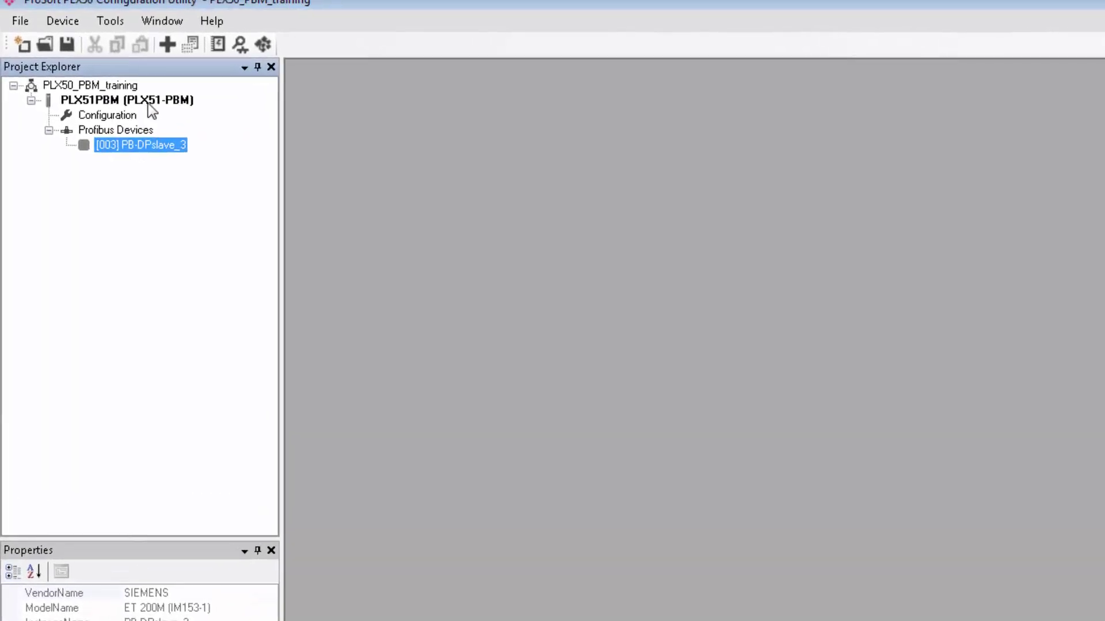
left_click(147, 102)
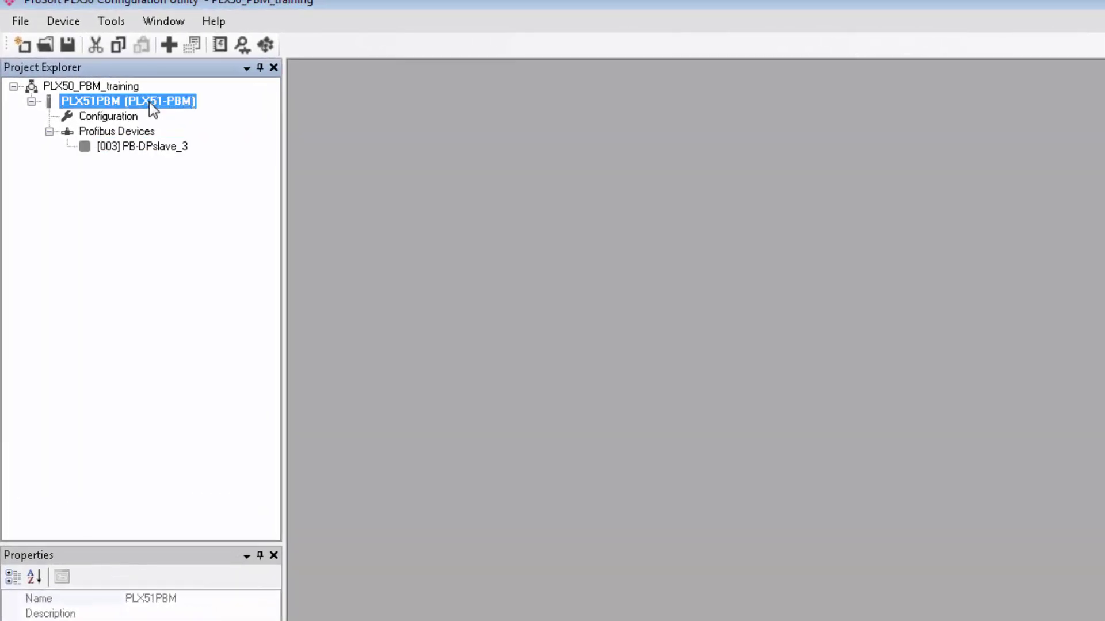
right_click(129, 131)
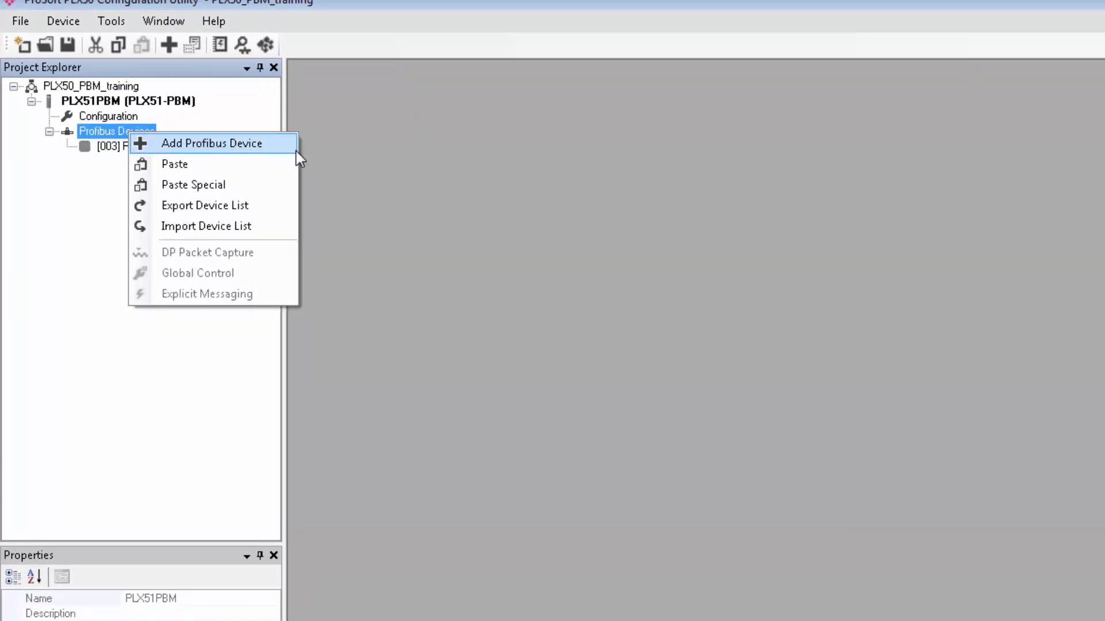
left_click(426, 203)
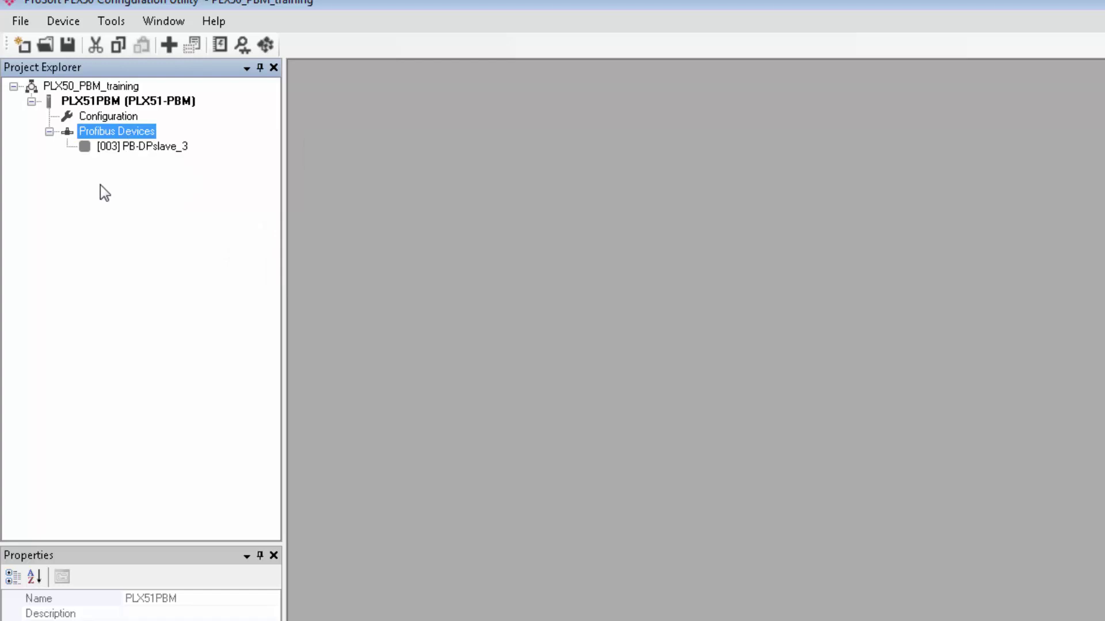
Copy the PB-DPslave_3 device from the project tree.
left_click(148, 148)
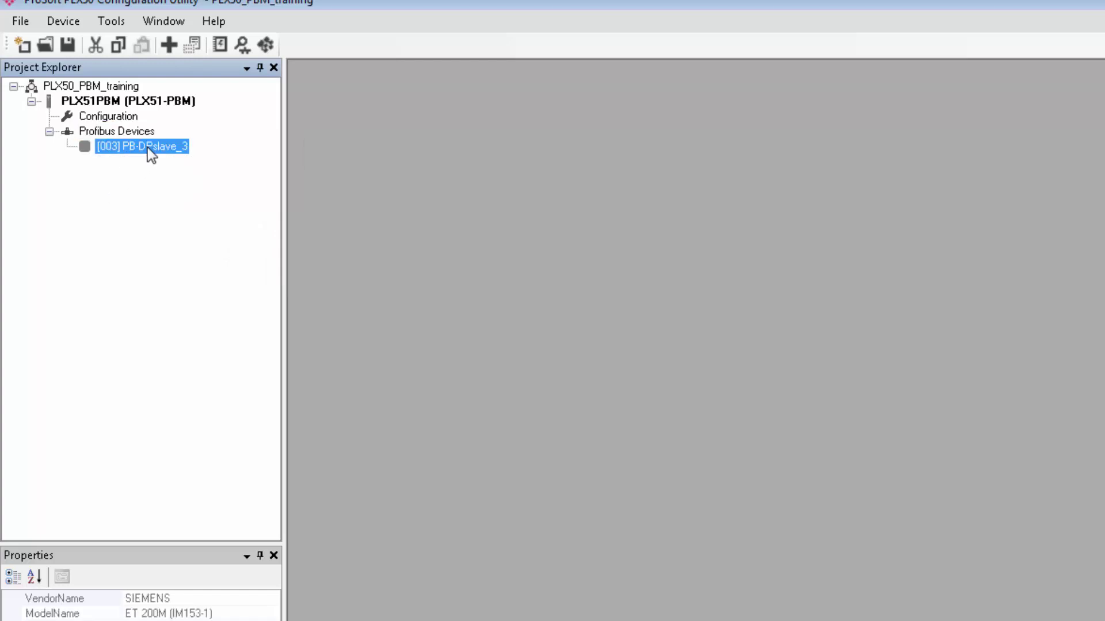
right_click(148, 147)
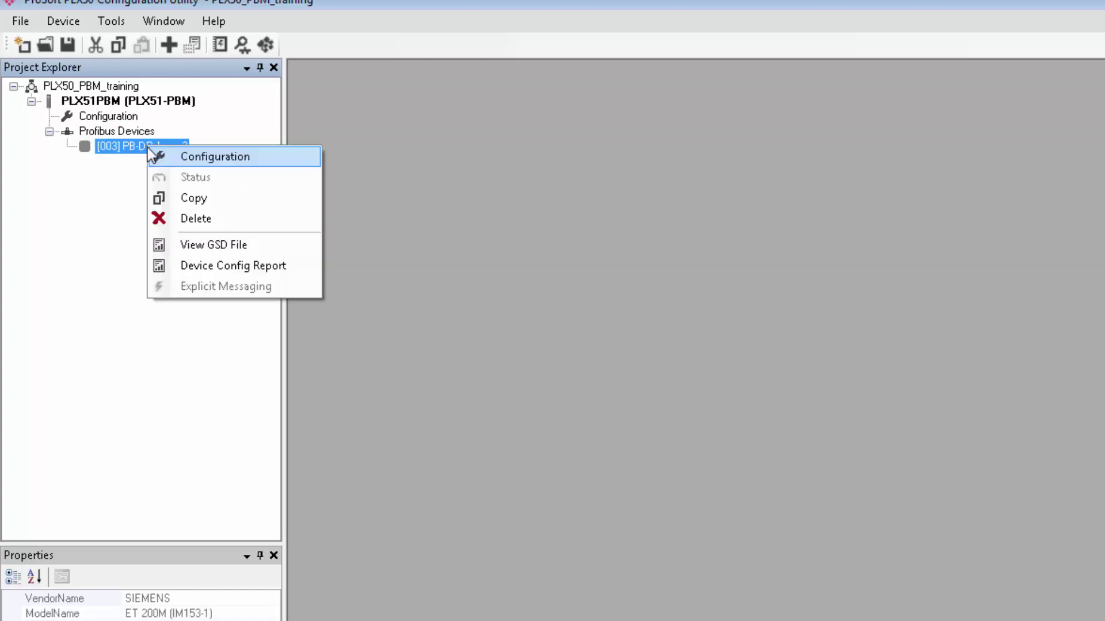
left_click(206, 198)
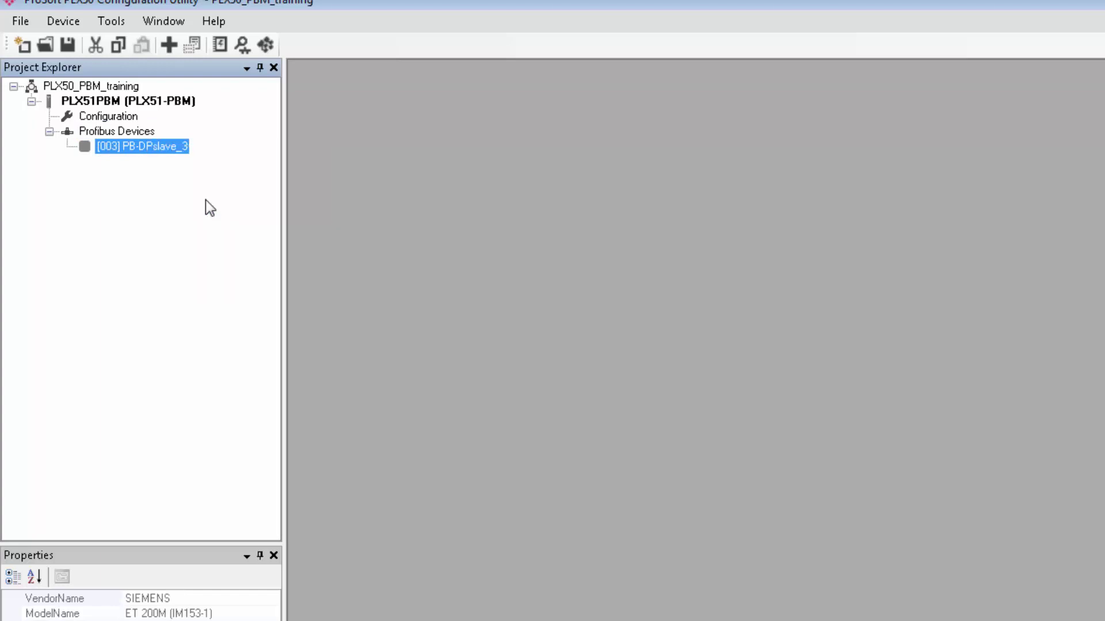
Paste two copies under Profibus Devices with base name PB-DPslave_, starting station address 4 and the station address as suffix.
left_click(132, 131)
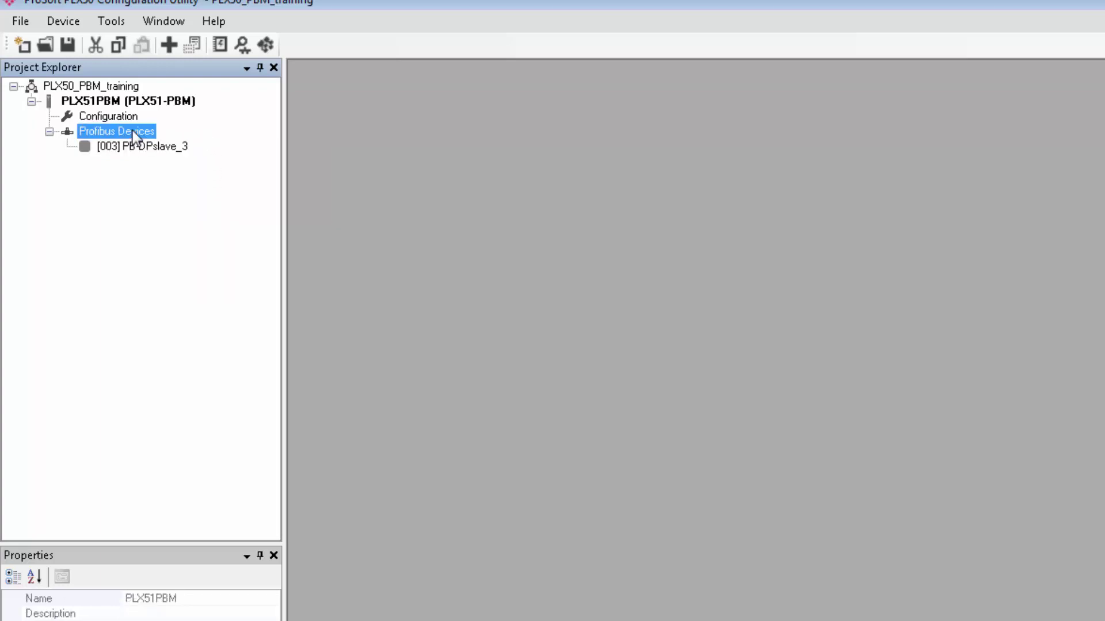
right_click(132, 131)
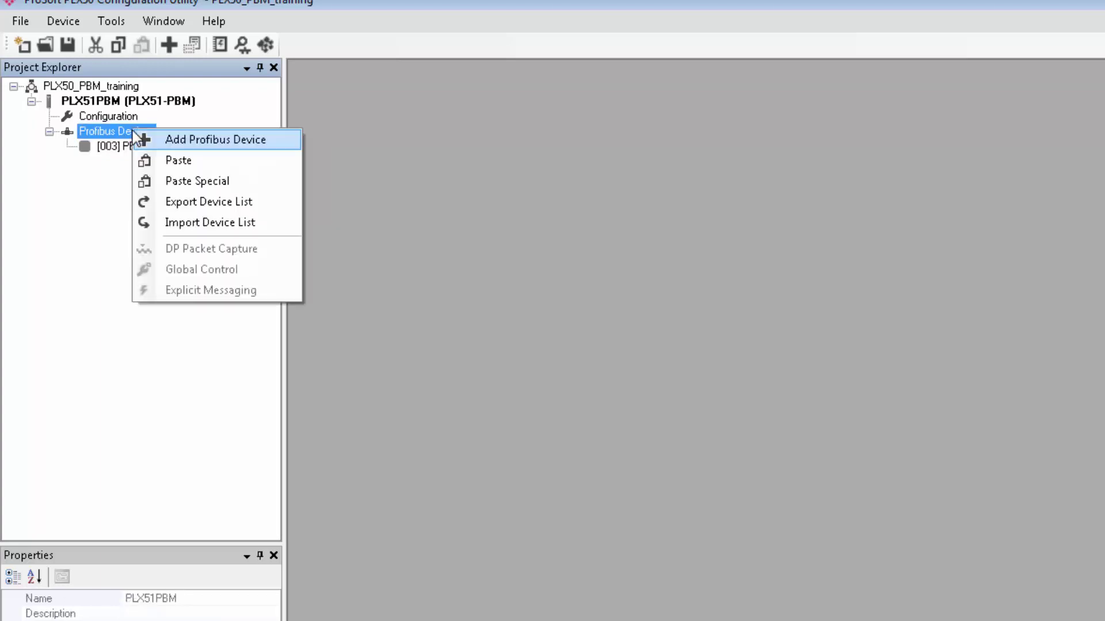
left_click(212, 182)
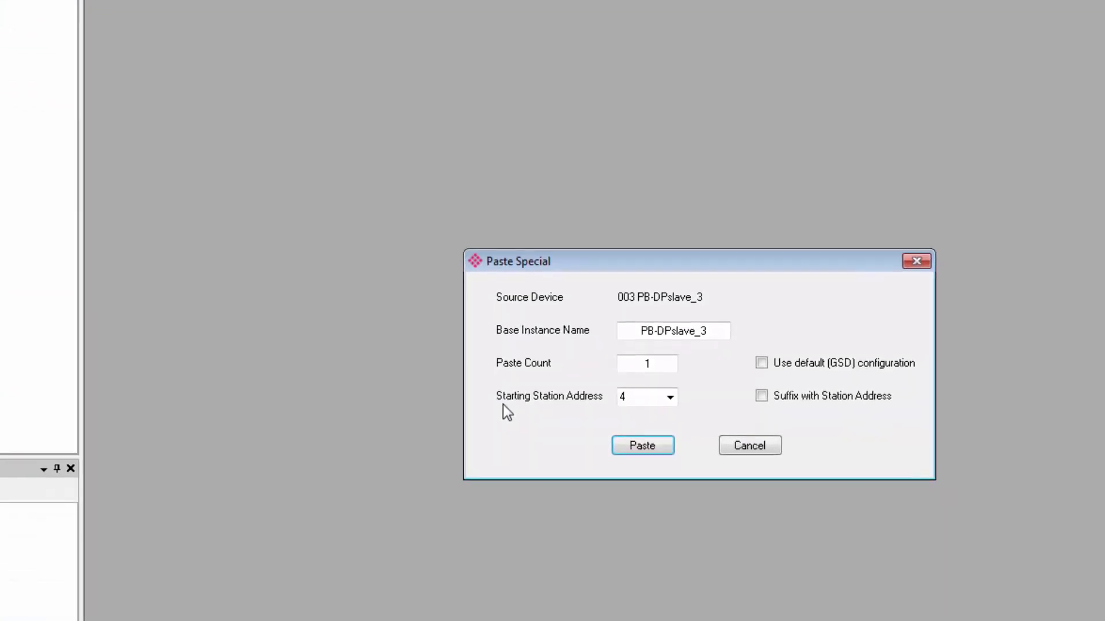
left_click(715, 333)
key("BackSpace")
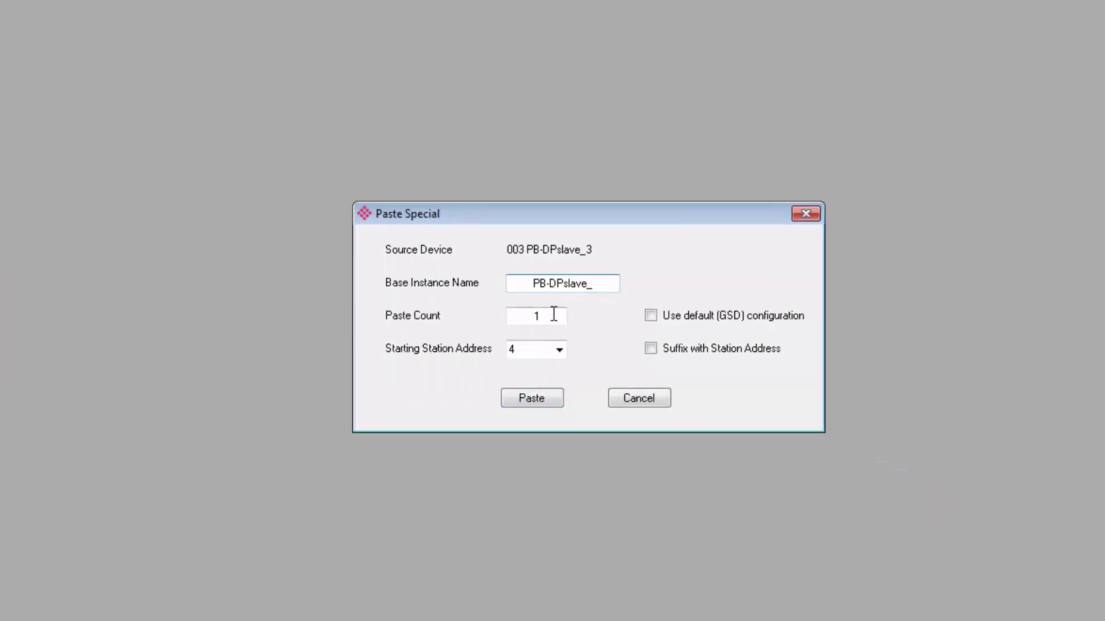
double_click(549, 315)
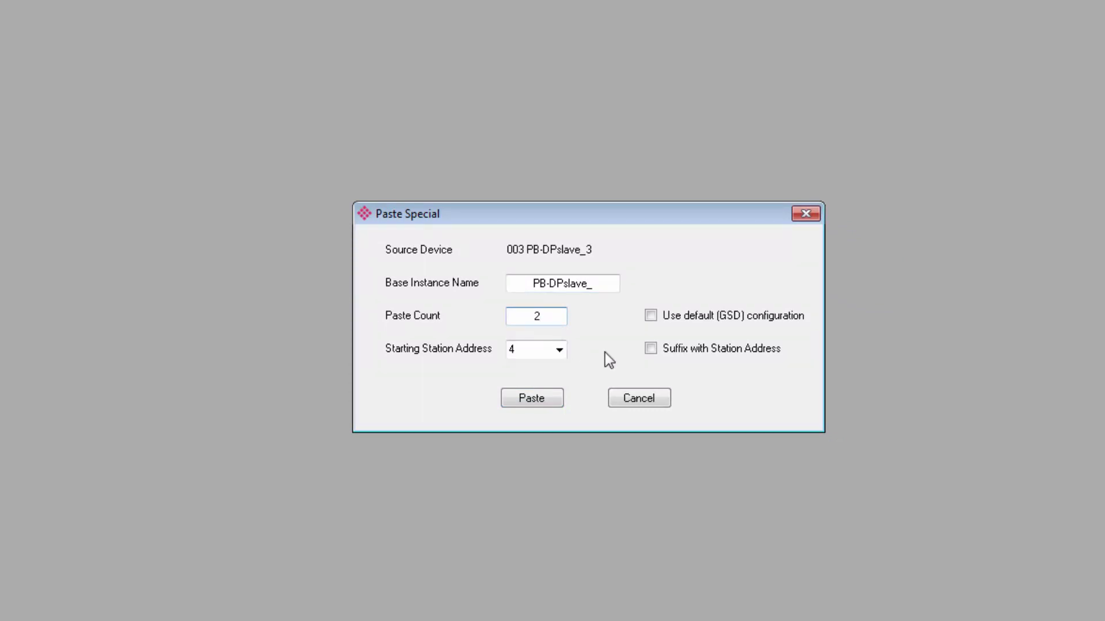
left_click(651, 349)
left_click(660, 315)
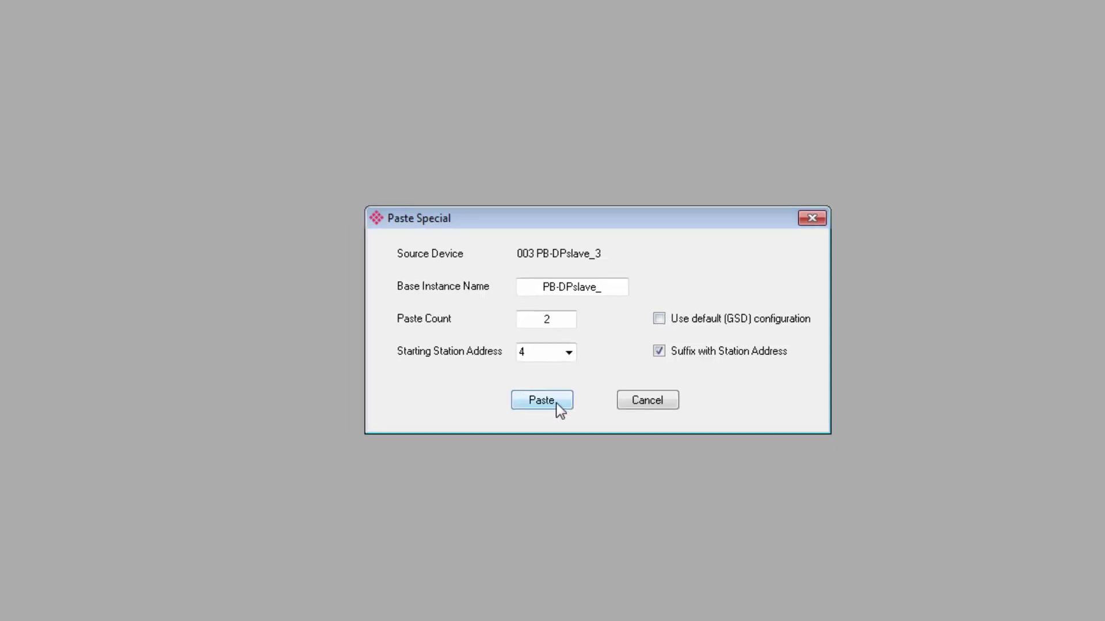
left_click(555, 404)
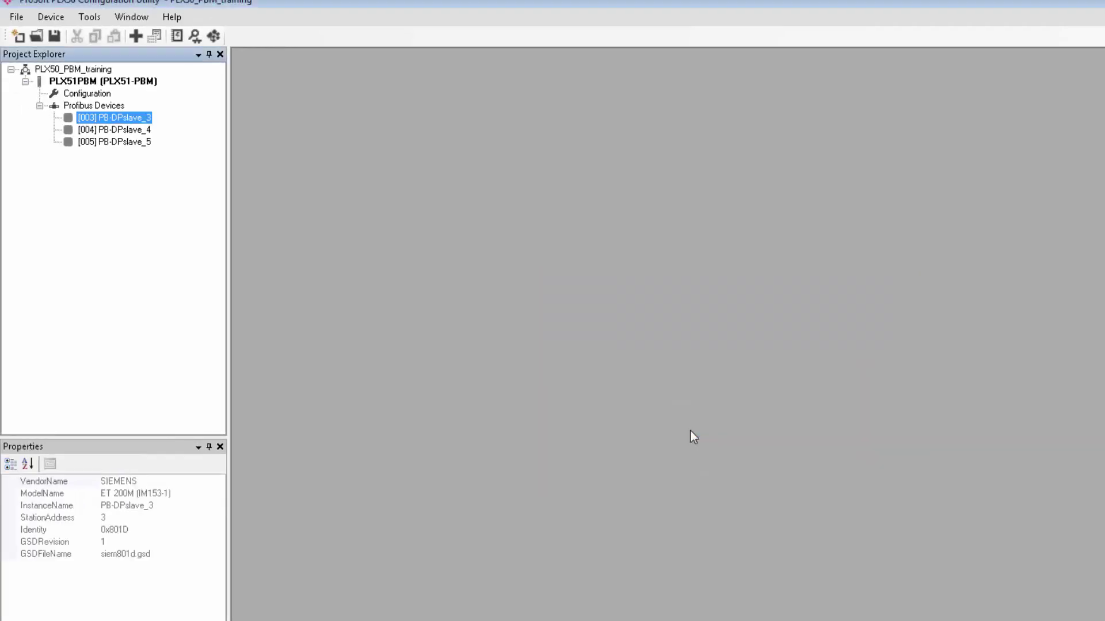
Review the instance name, node address, user parameters and slot configuration of the pasted PB-DPslave_5 device.
left_click(144, 130)
left_click(130, 143)
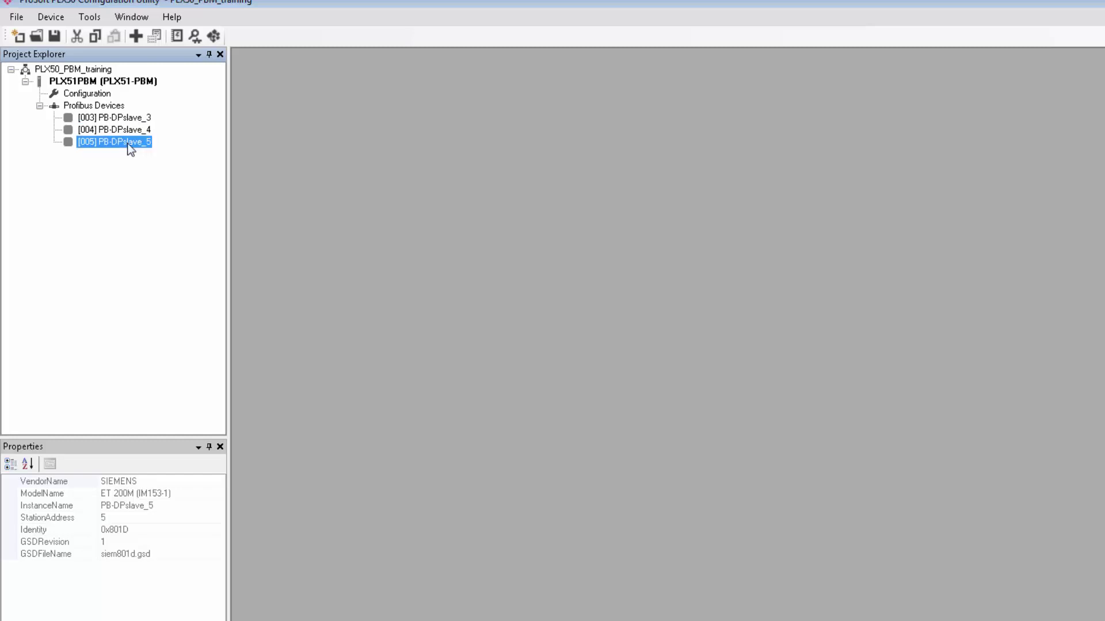
right_click(129, 144)
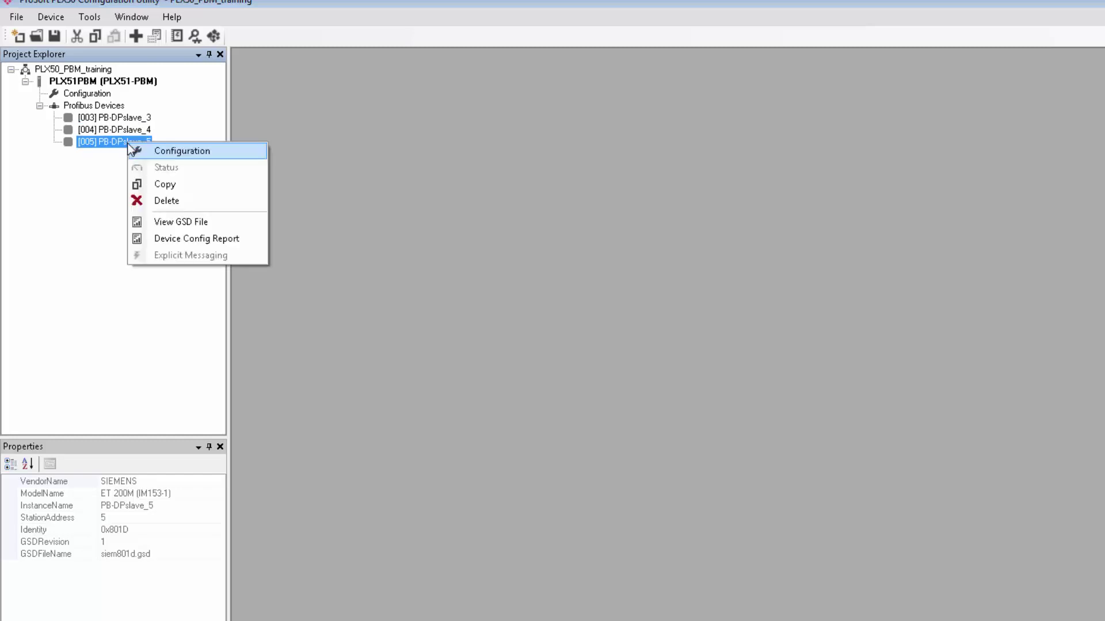
left_click(184, 152)
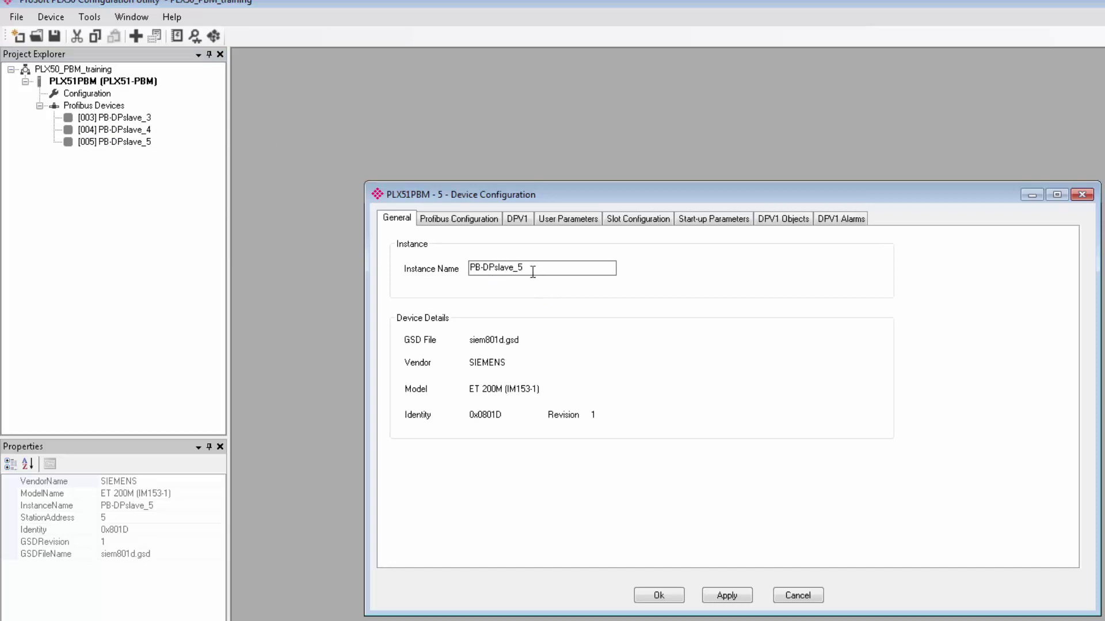
left_click(475, 222)
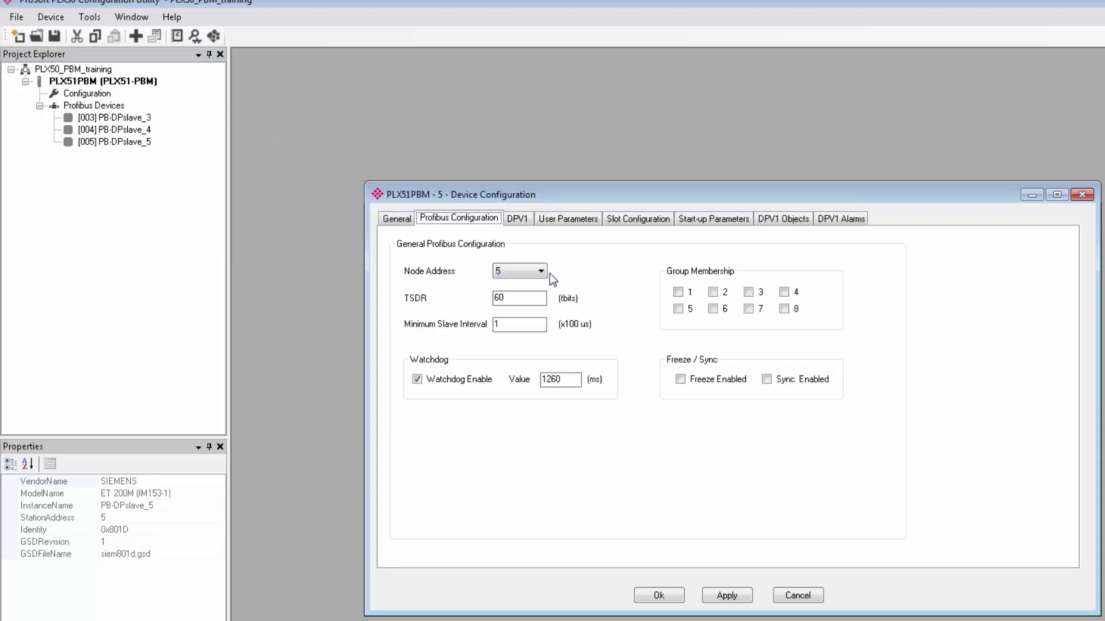
left_click(556, 223)
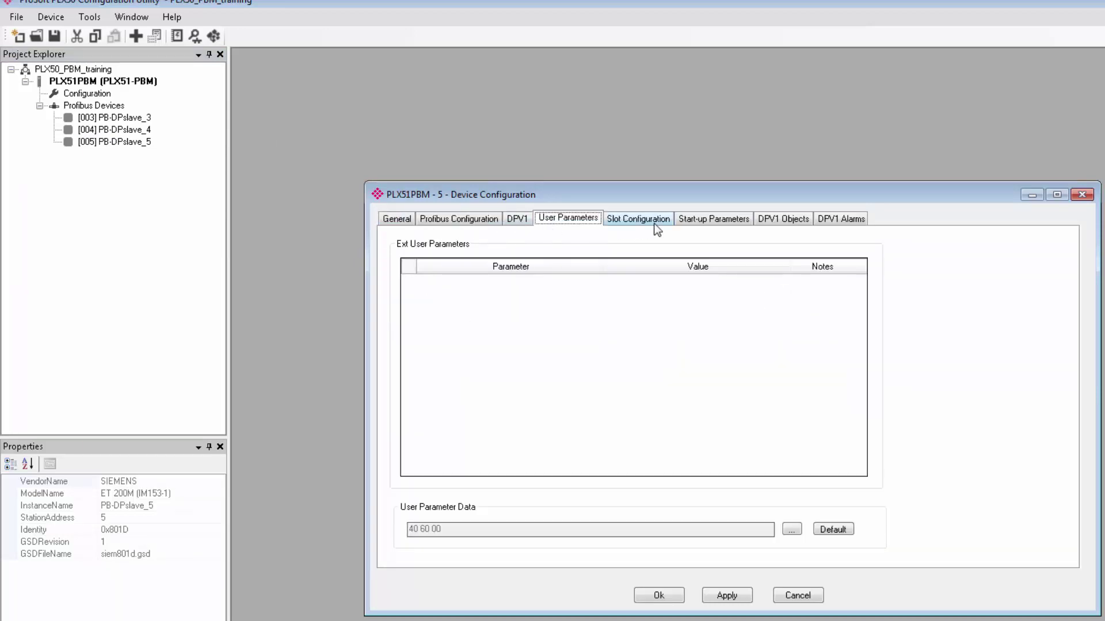
left_click(654, 223)
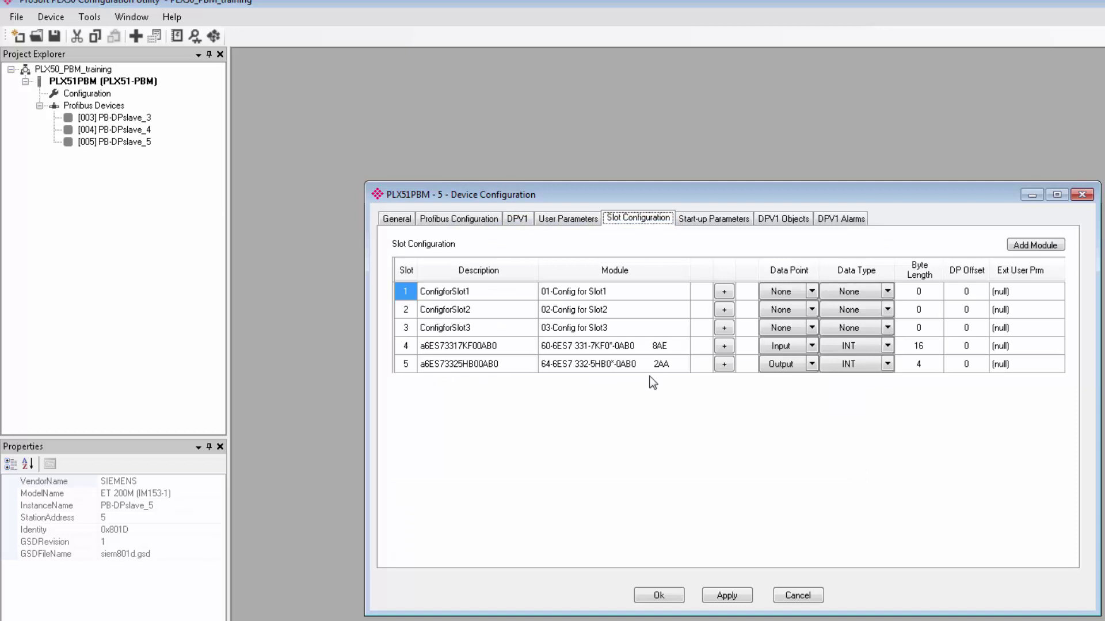
left_click(677, 599)
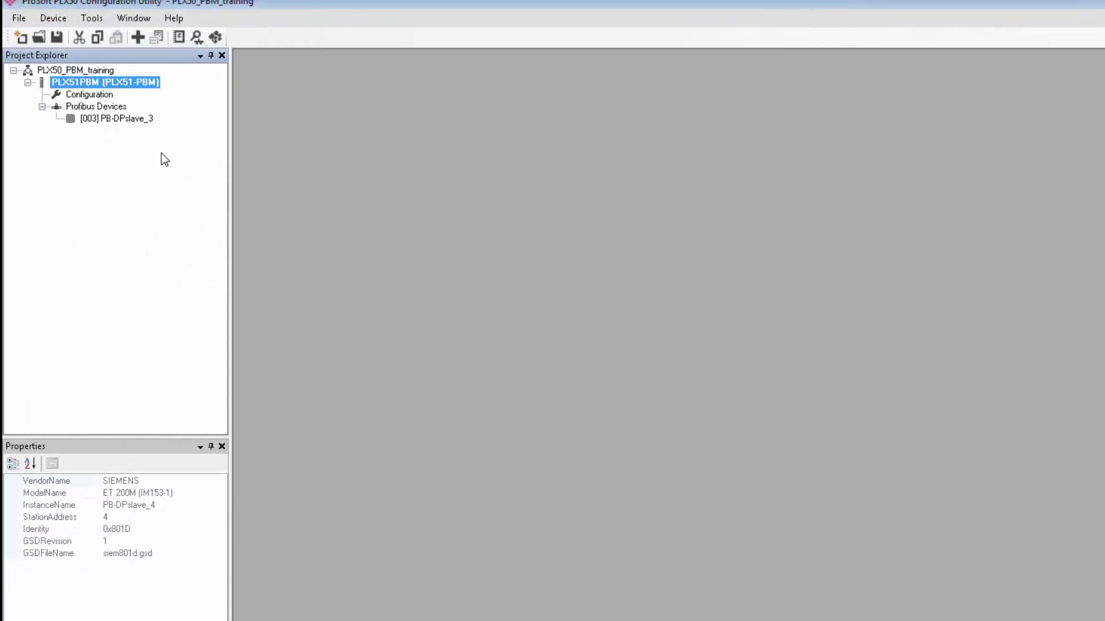
Save the project under the name PLX50_PBM_training_01 and select the PLX51PBM gateway in the project tree.
left_click(19, 18)
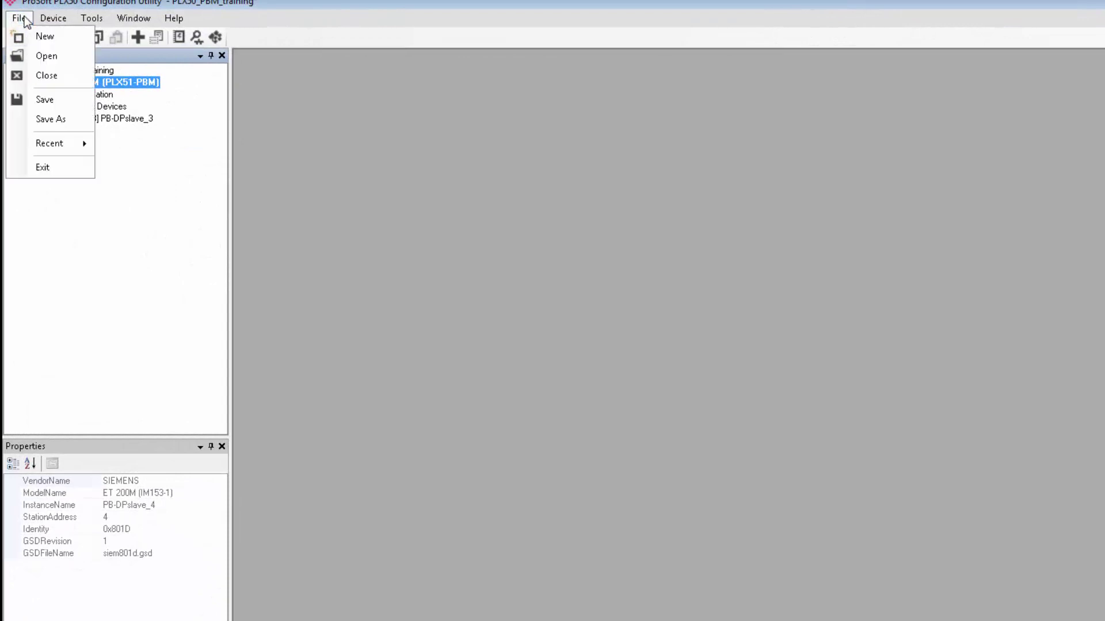
left_click(51, 117)
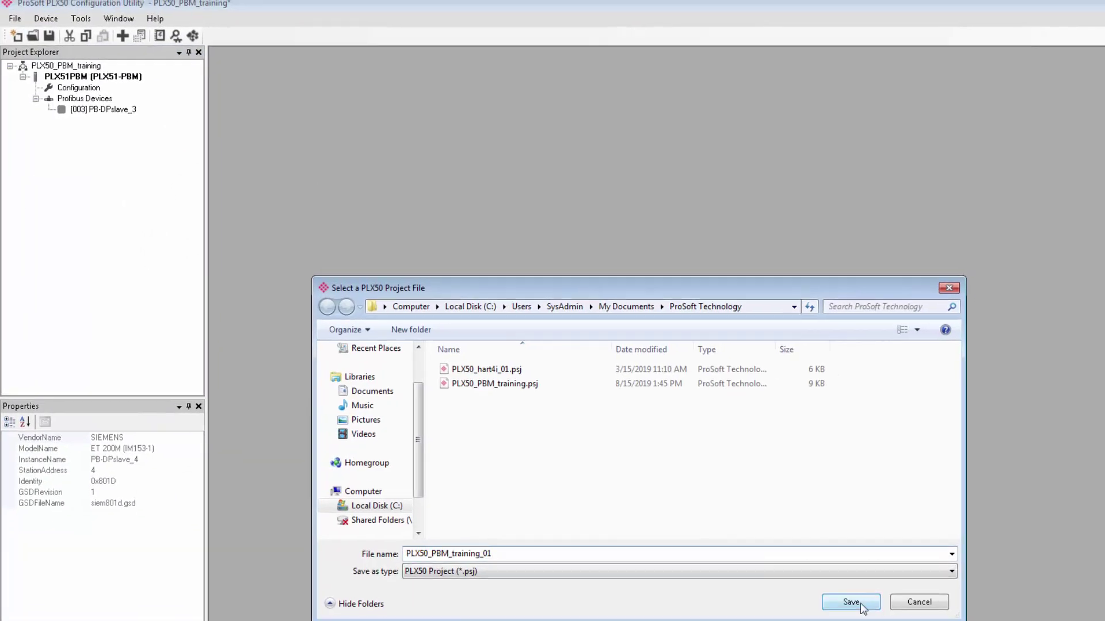
left_click(855, 602)
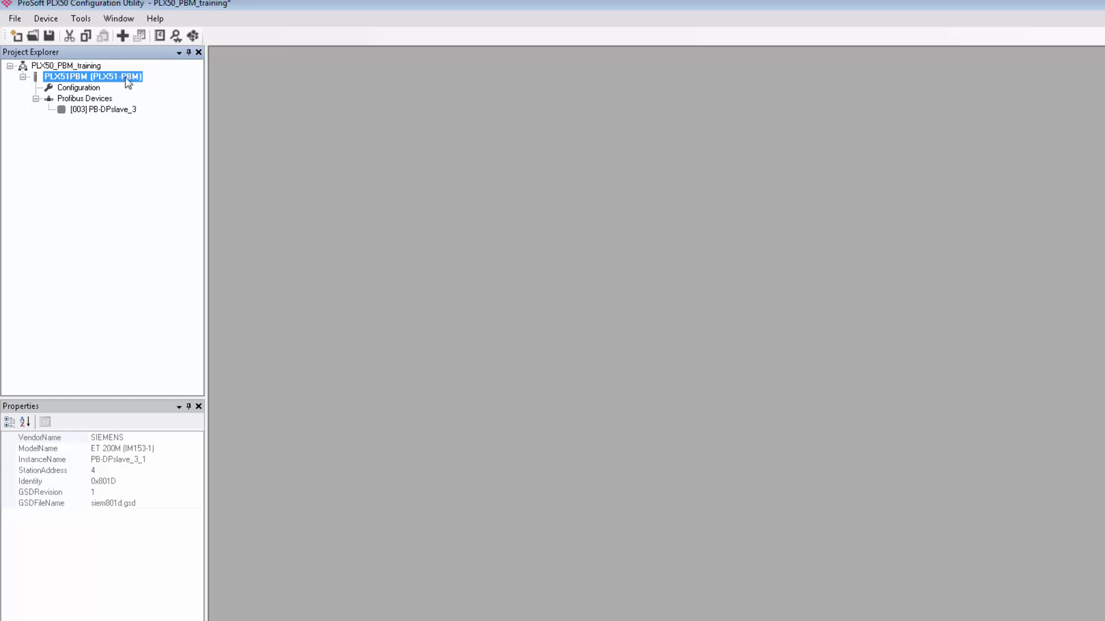
left_click(127, 81)
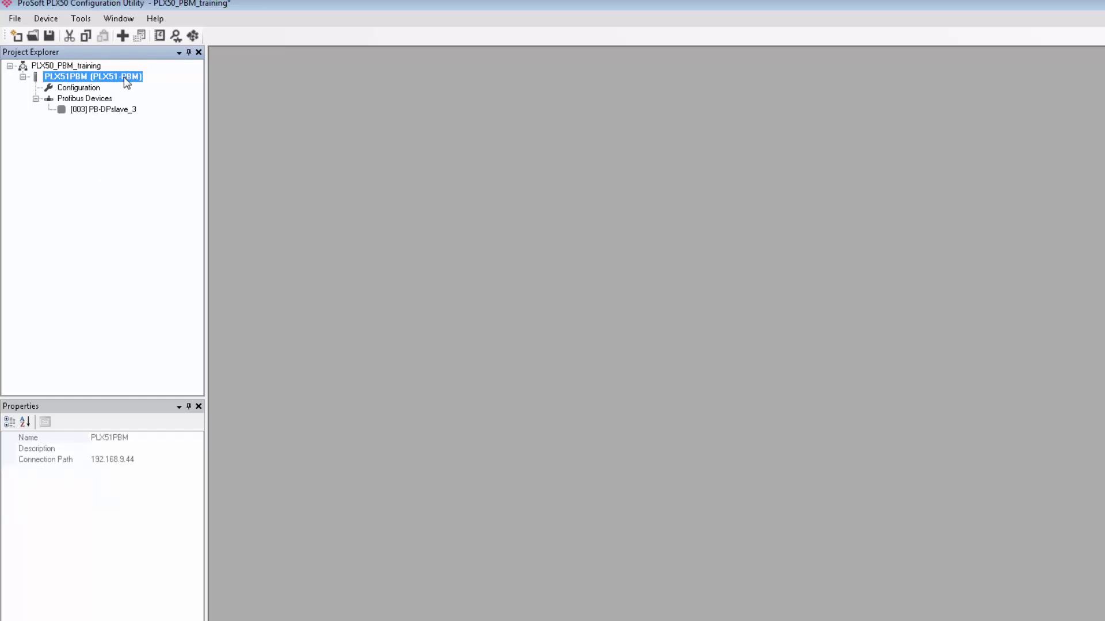
Generate the Logix L5X file for the PLX51PBM gateway and save it as PLX51PBM_training.L5X in the ProSoft Technology folder.
right_click(126, 81)
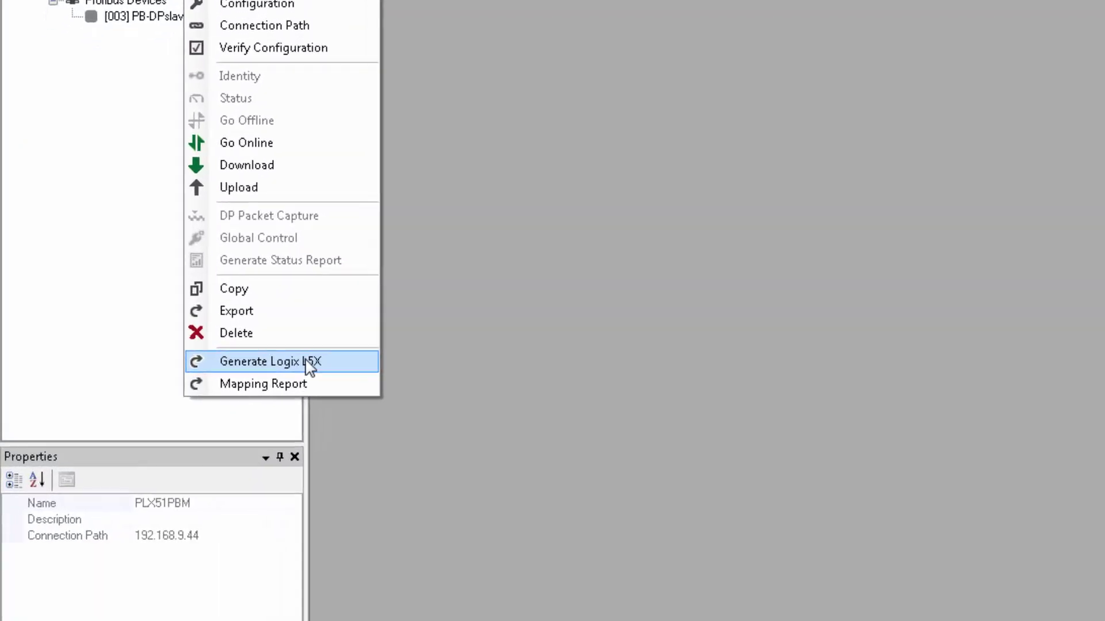
left_click(310, 366)
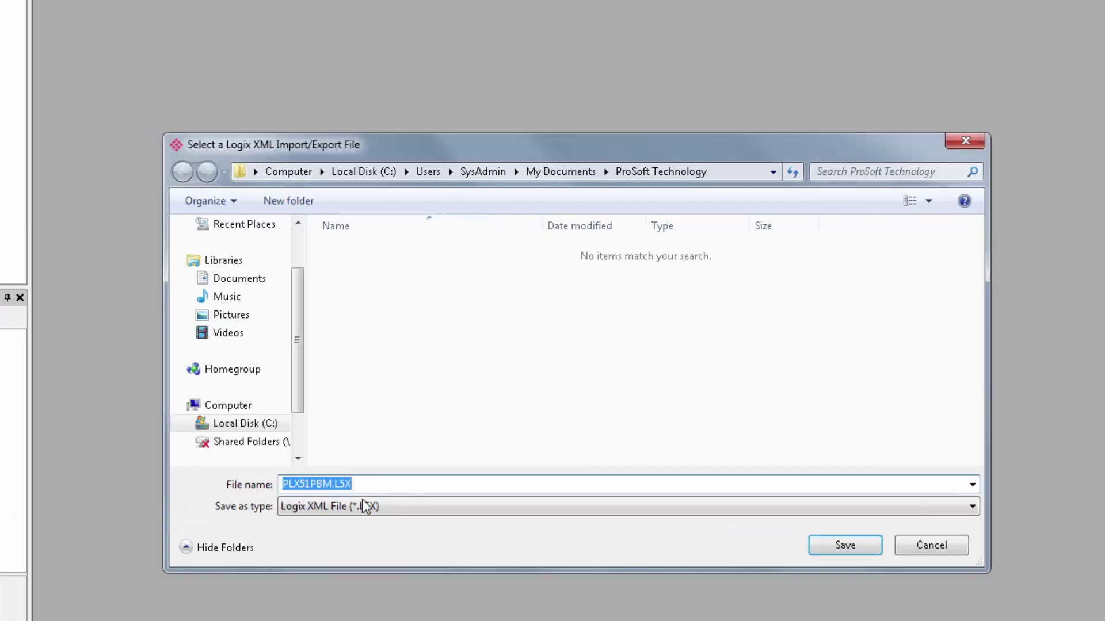
left_click(336, 486)
type("_training")
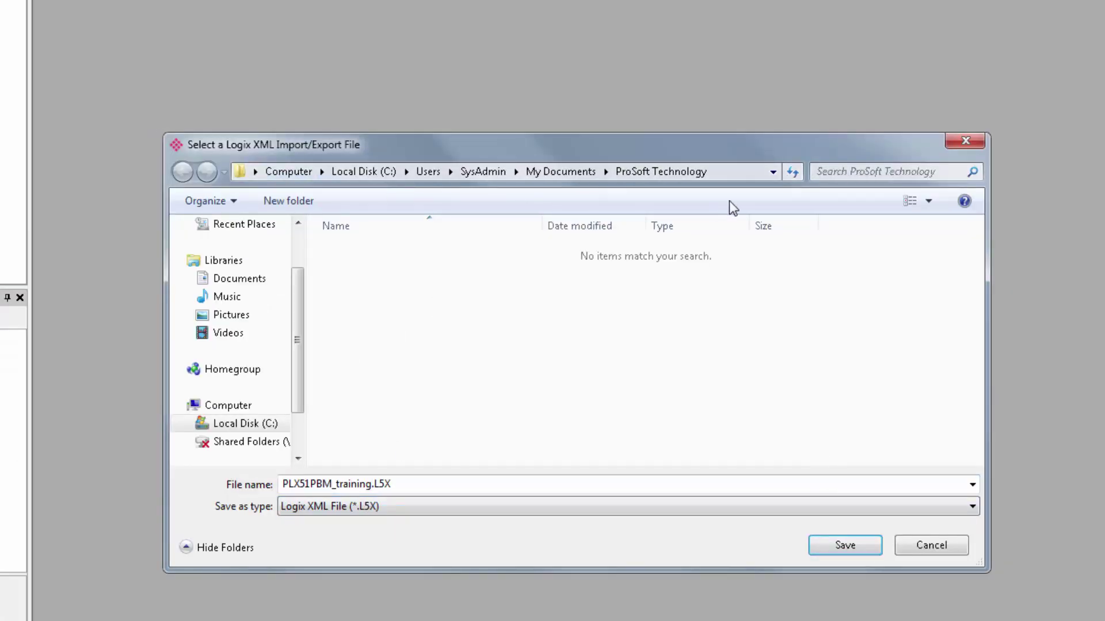
left_click(850, 545)
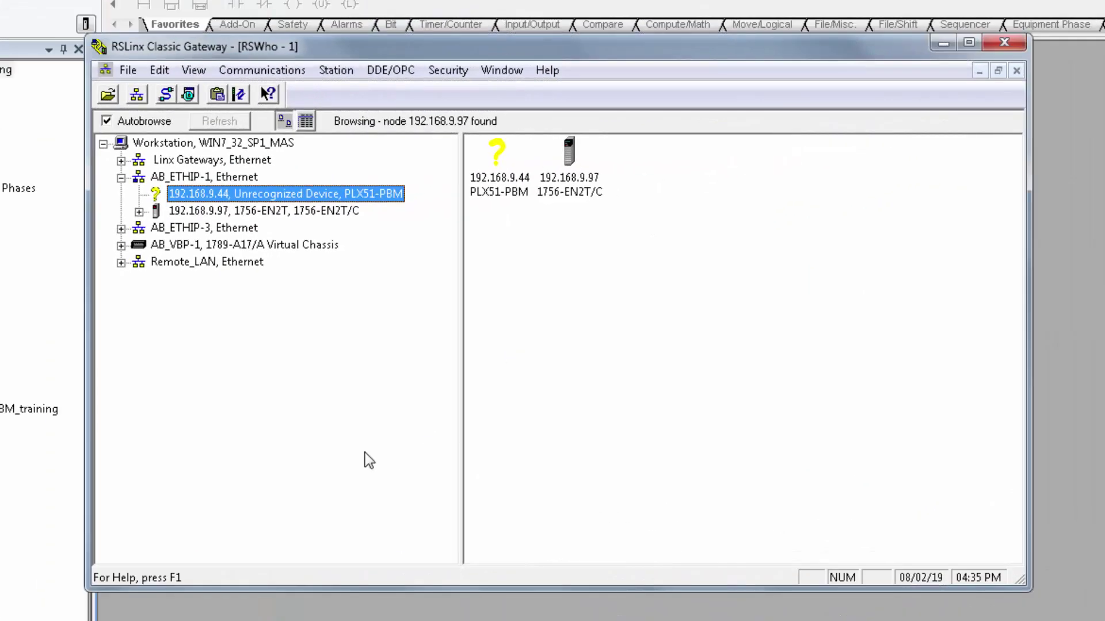
In RSLinx Classic, upload the EDS file from the unrecognized PLX51-PBM device at 192.168.9.44 and complete the EDS Wizard.
left_click(499, 172)
right_click(499, 172)
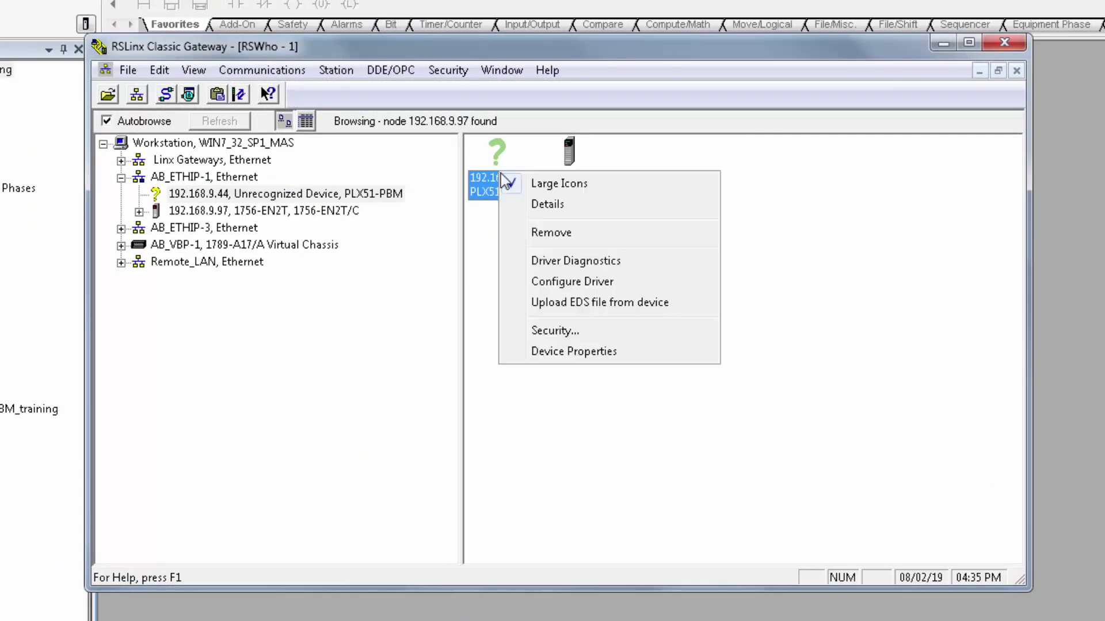
left_click(609, 300)
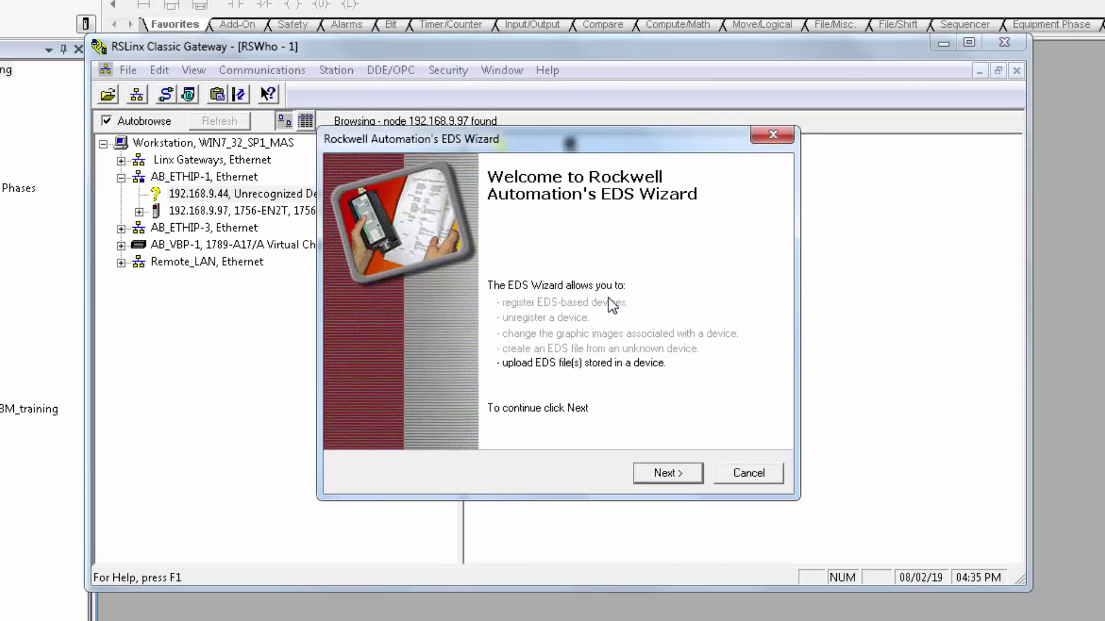
left_click(662, 471)
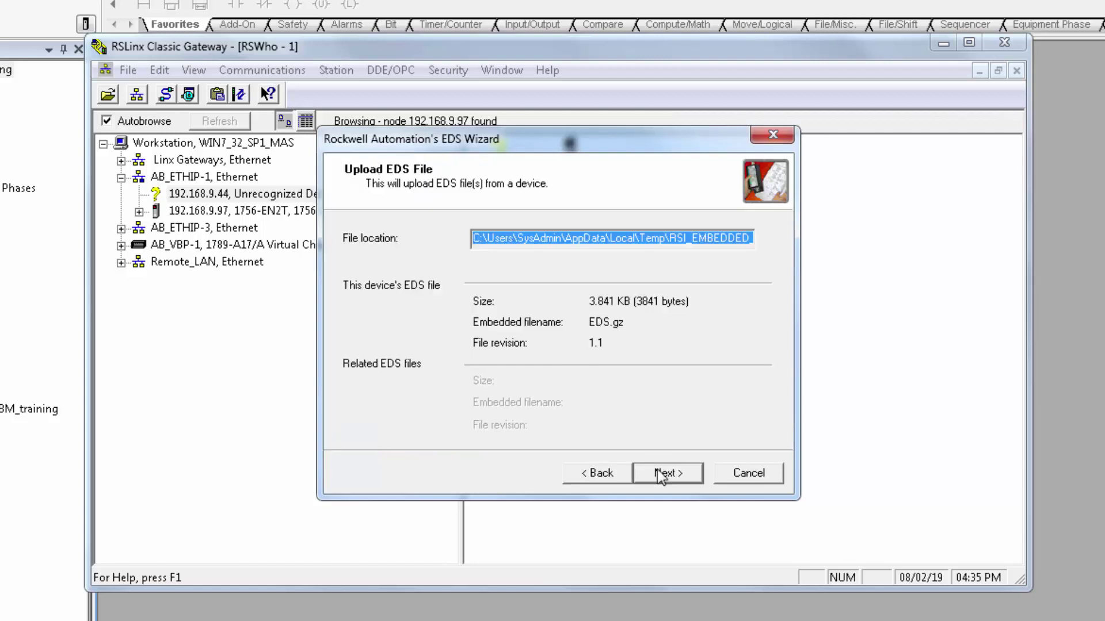
left_click(657, 471)
left_click(655, 471)
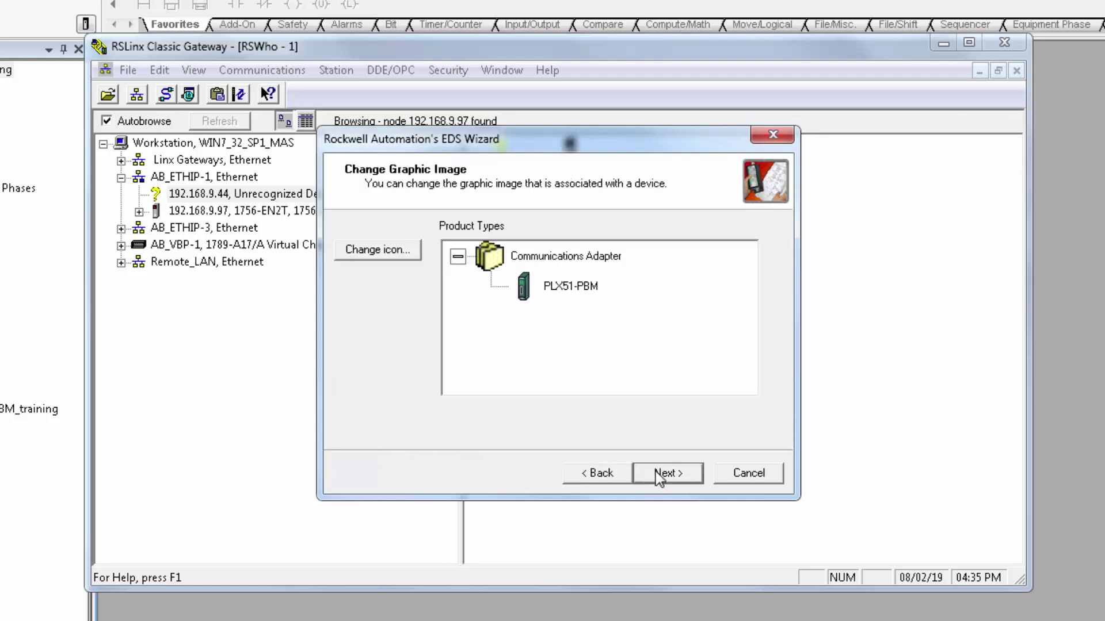
left_click(671, 473)
left_click(676, 475)
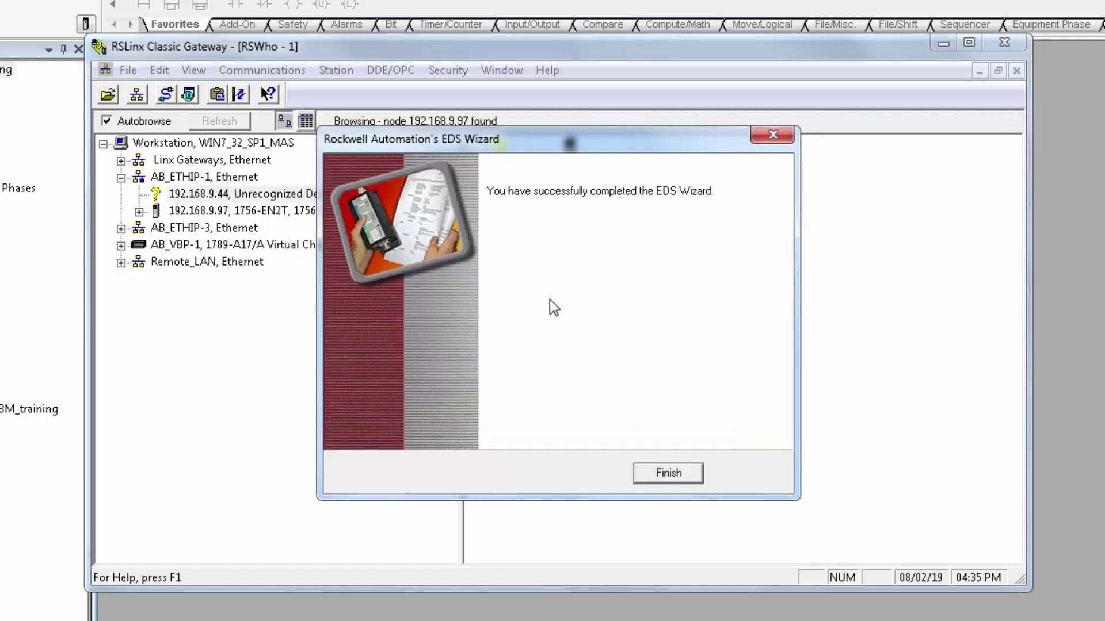
left_click(673, 473)
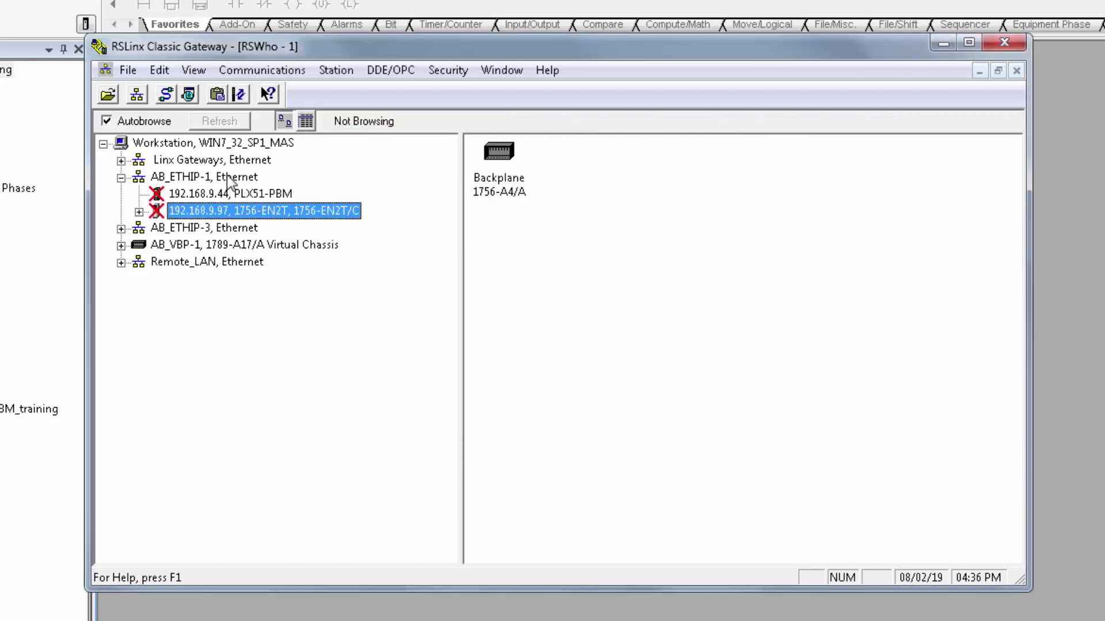
left_click(265, 192)
left_click(587, 255)
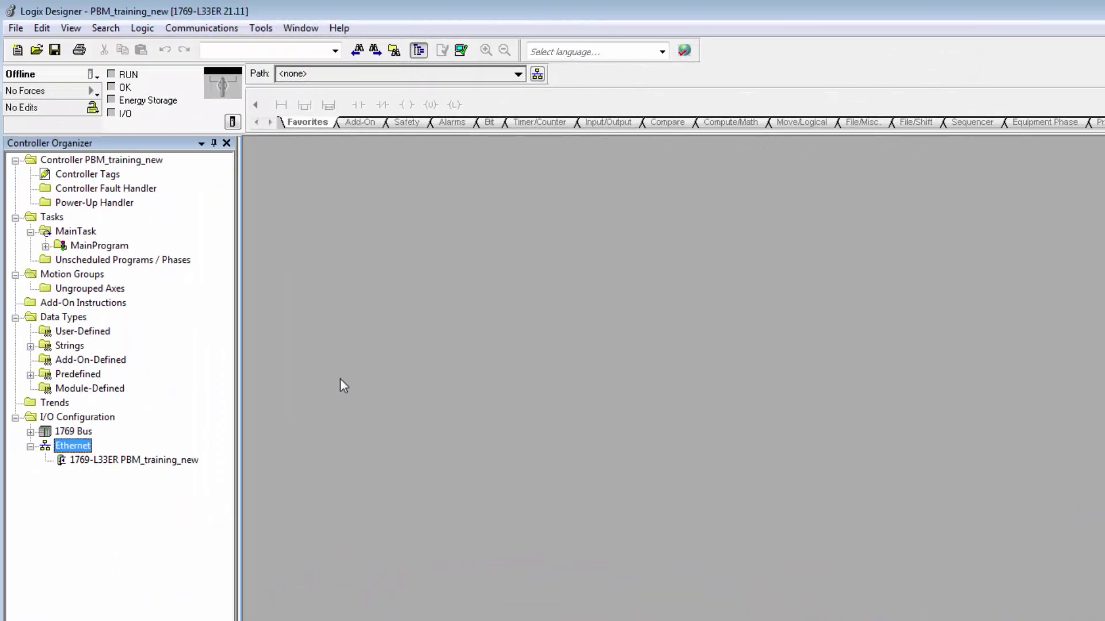
In Logix Designer, start a new module on the Ethernet network, filtering the catalog for PBM and choosing the PLX51-PBM.
key("Home")
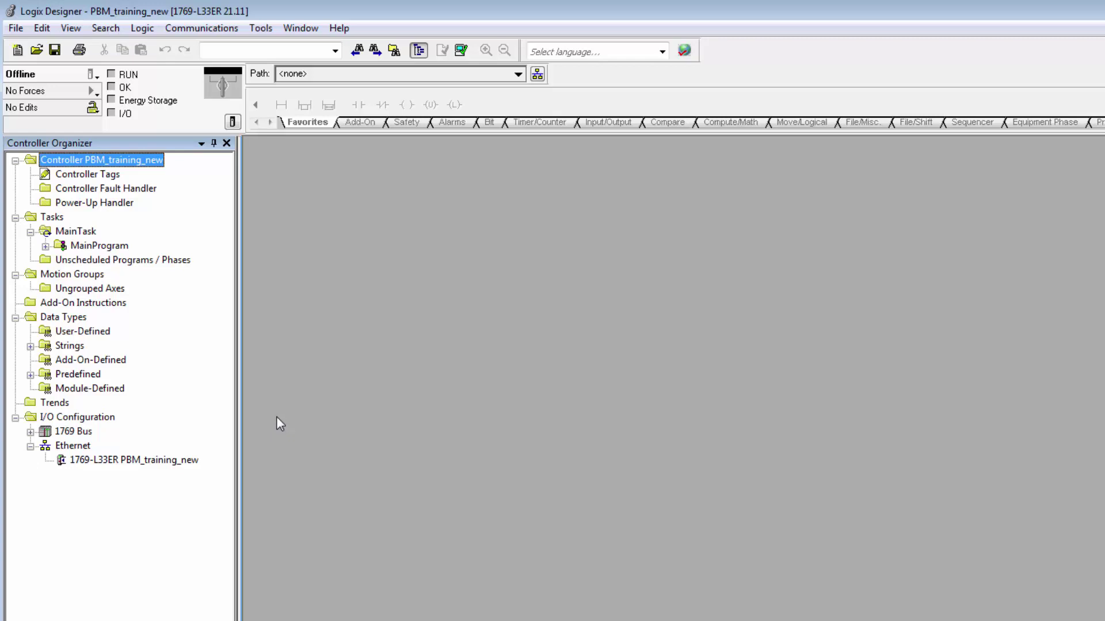
left_click(100, 416)
right_click(100, 414)
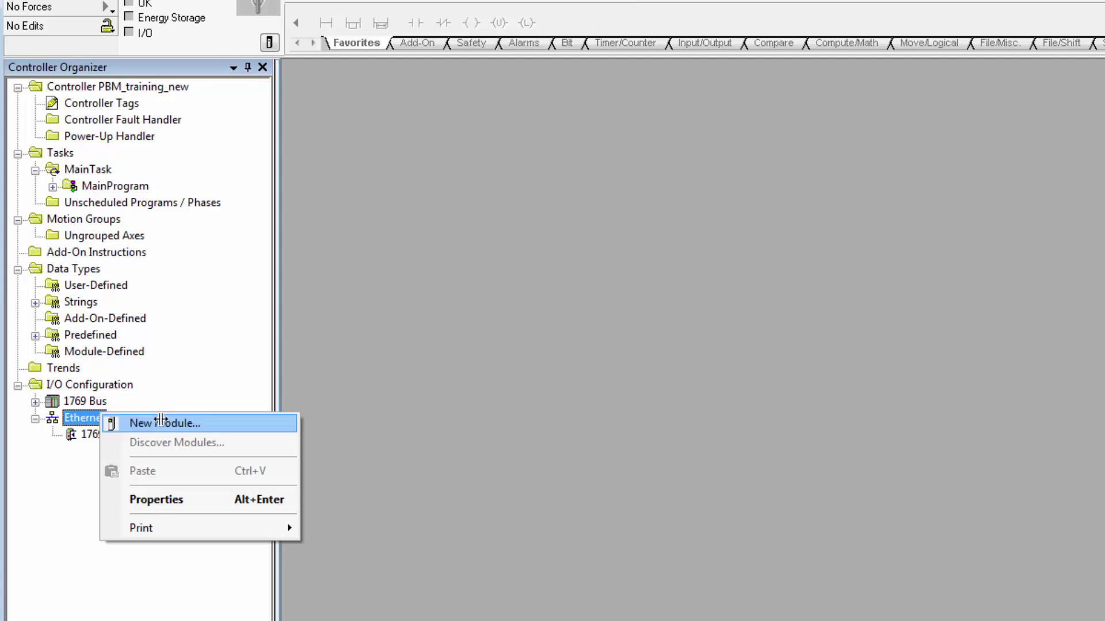
left_click(159, 423)
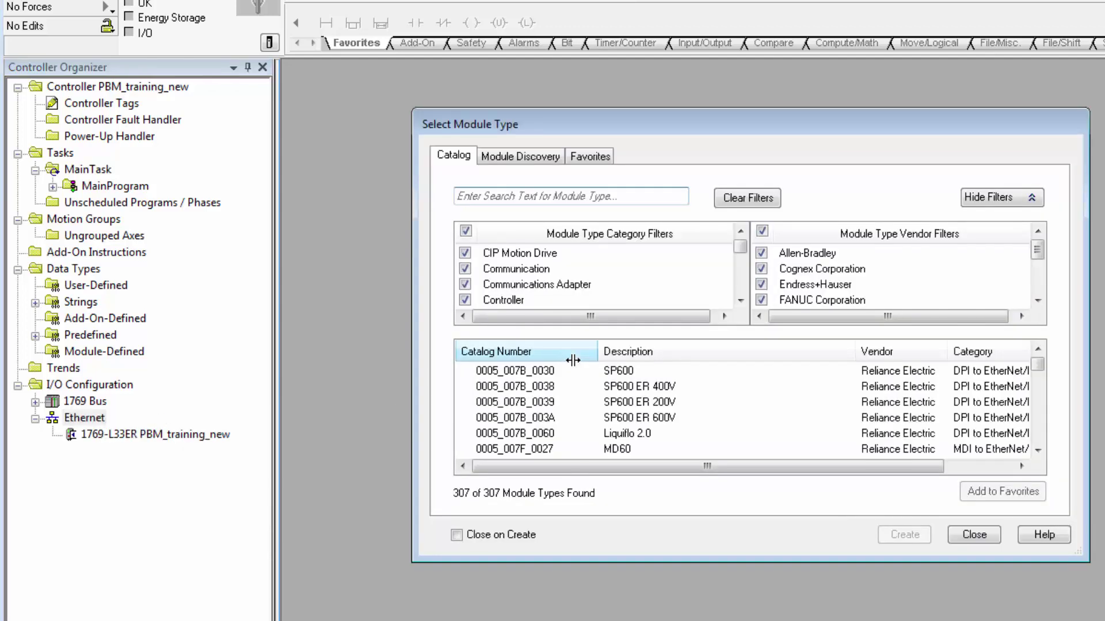
left_click(473, 197)
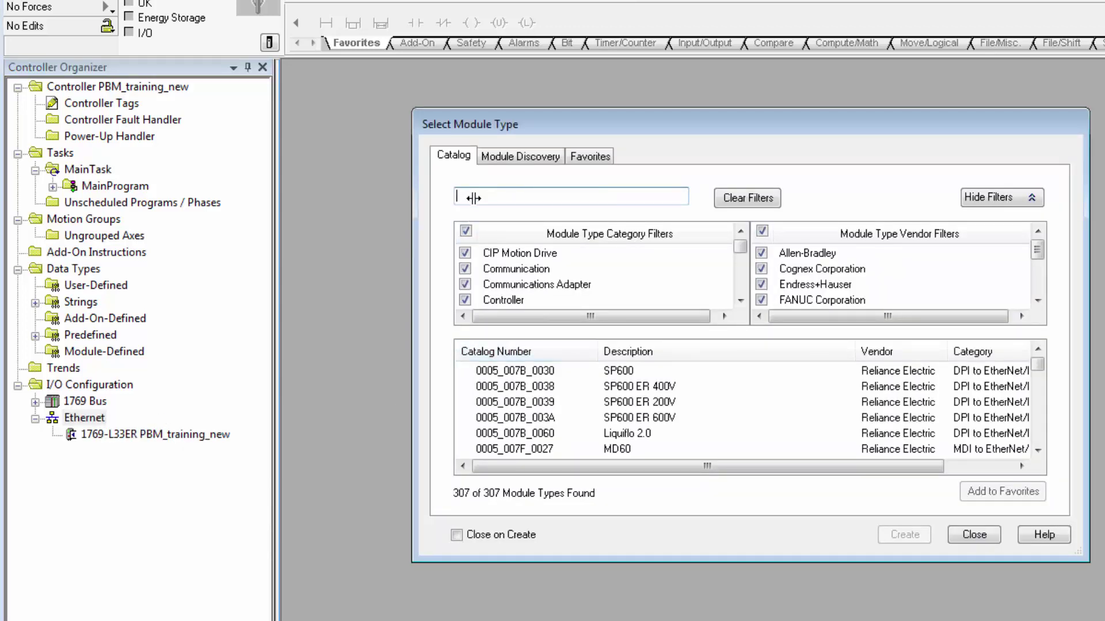
type("PBM")
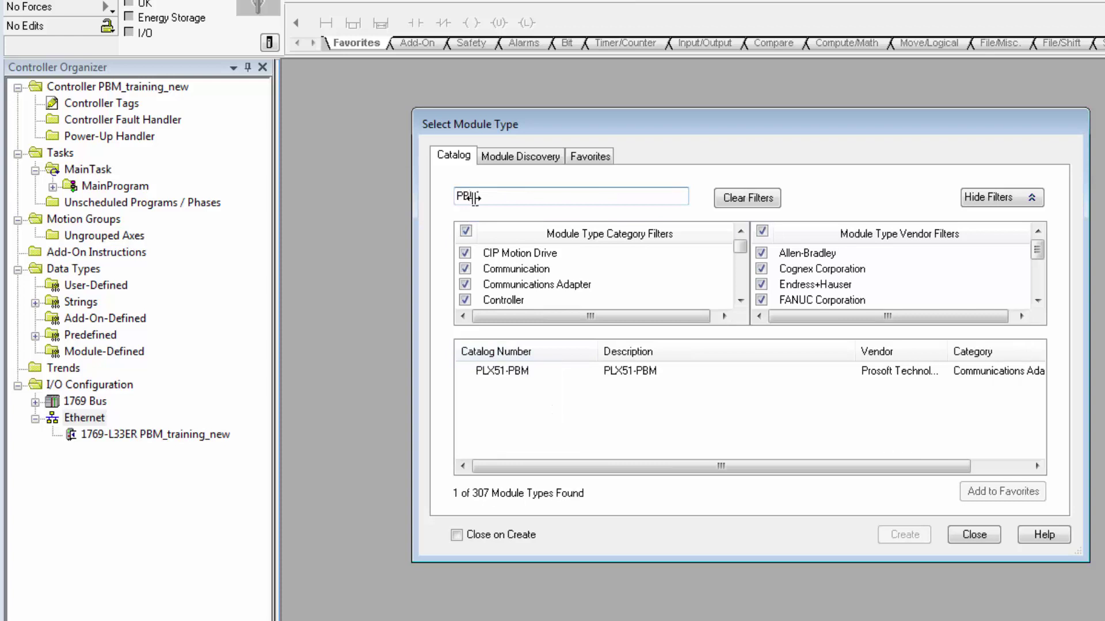
left_click(576, 368)
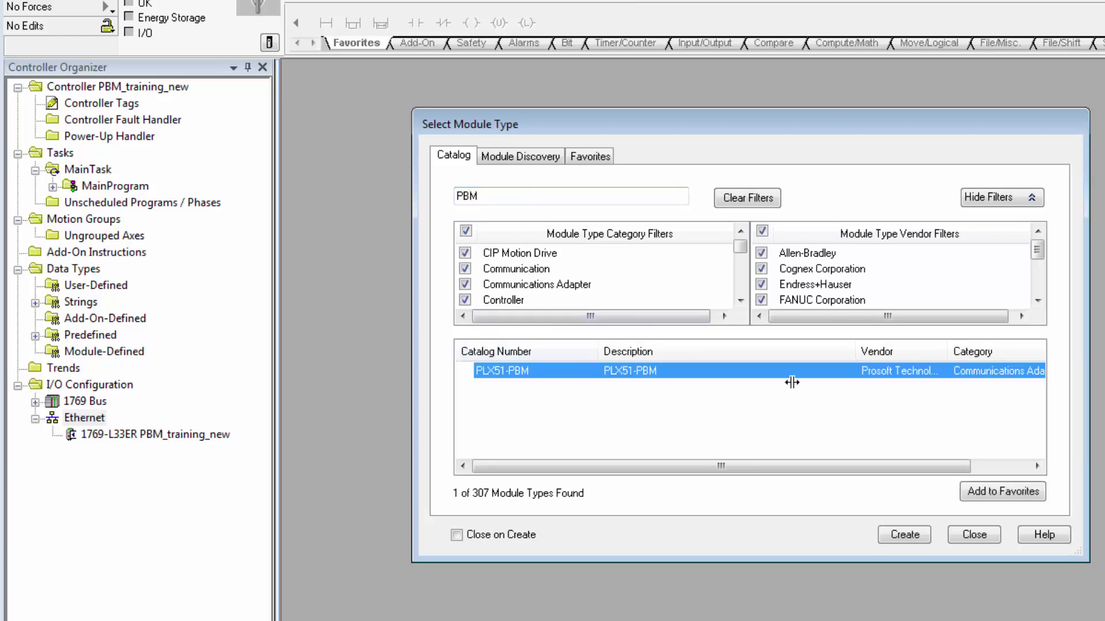
left_click(915, 535)
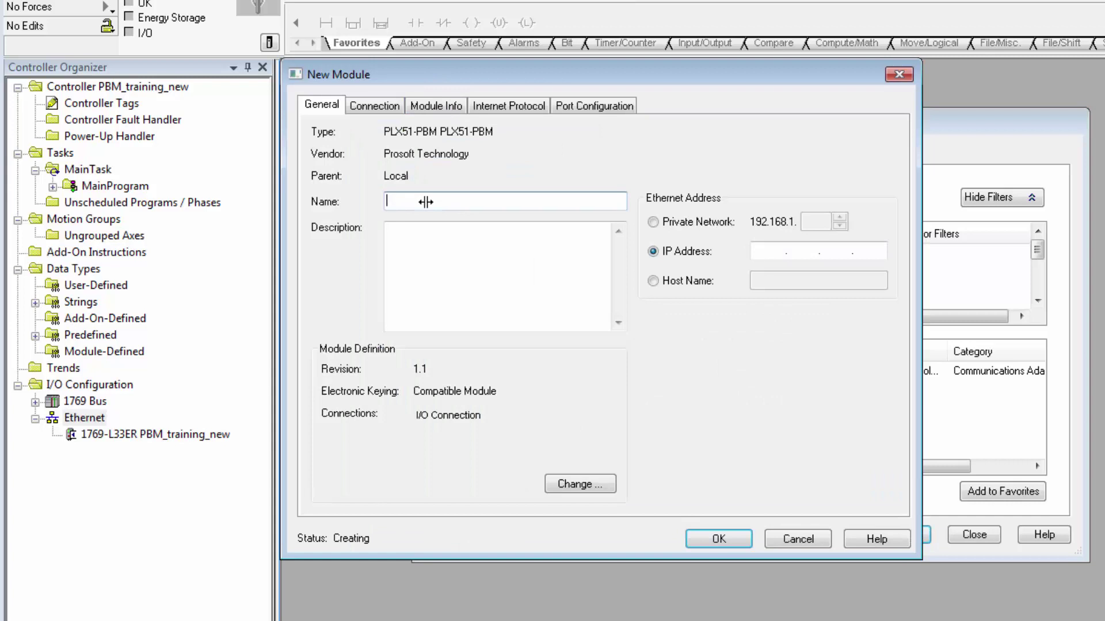
Name the new module PLX51PBM and set its IP address to 192.168.9.44.
type("PLX5")
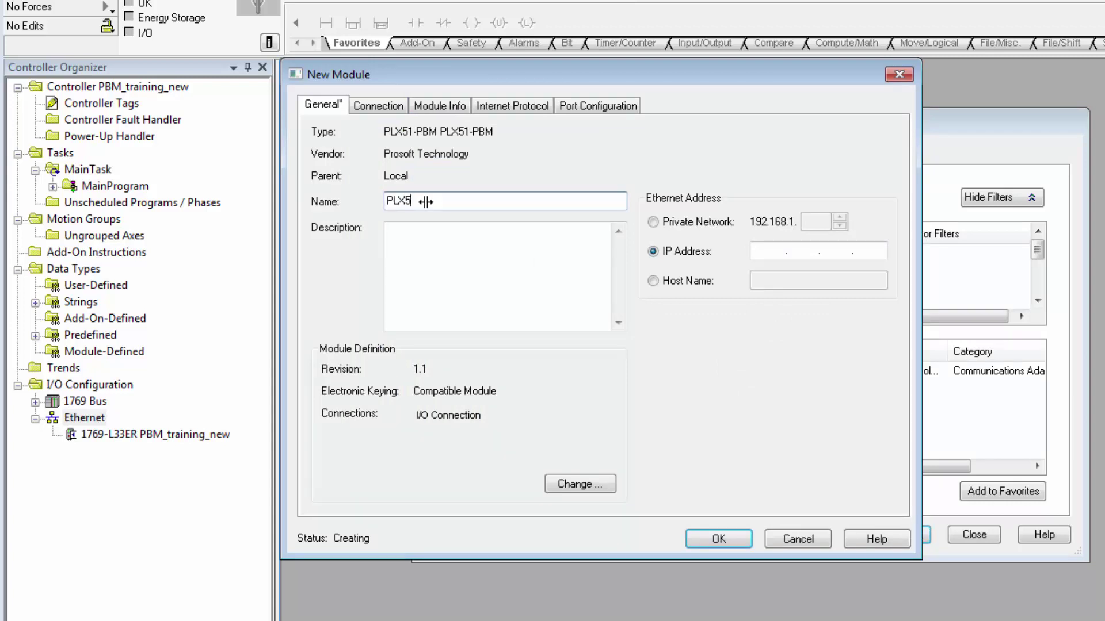
type("1RIM")
left_click(771, 251)
type("92 . ")
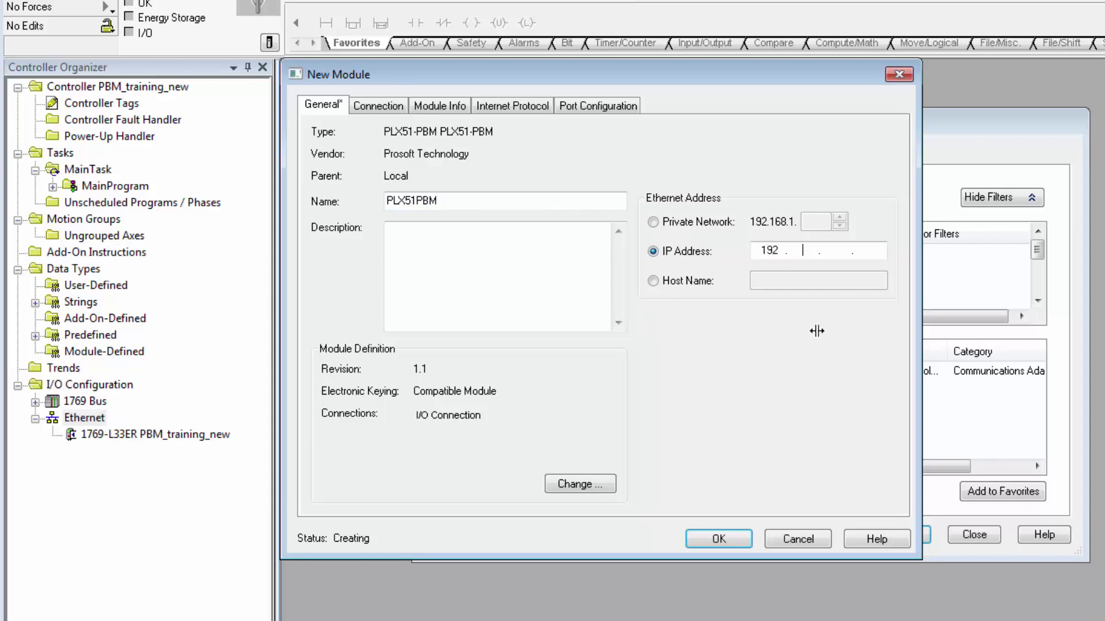
type("168")
Check the available connections in the module definition, keep the single I/O Connection, and finish adding the module.
left_click(563, 486)
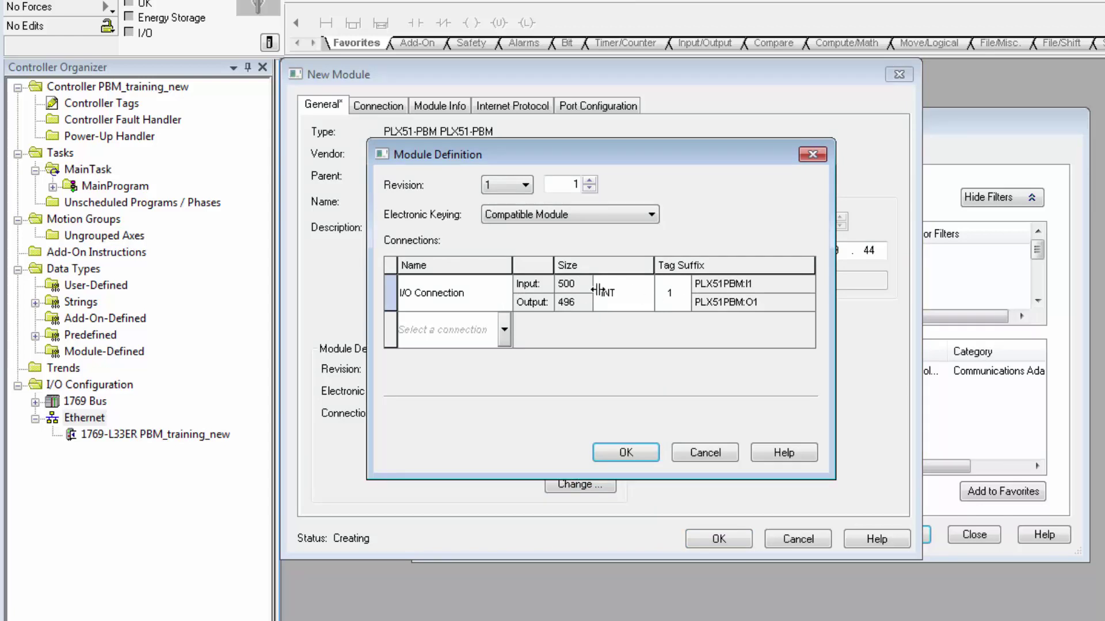
left_click(501, 329)
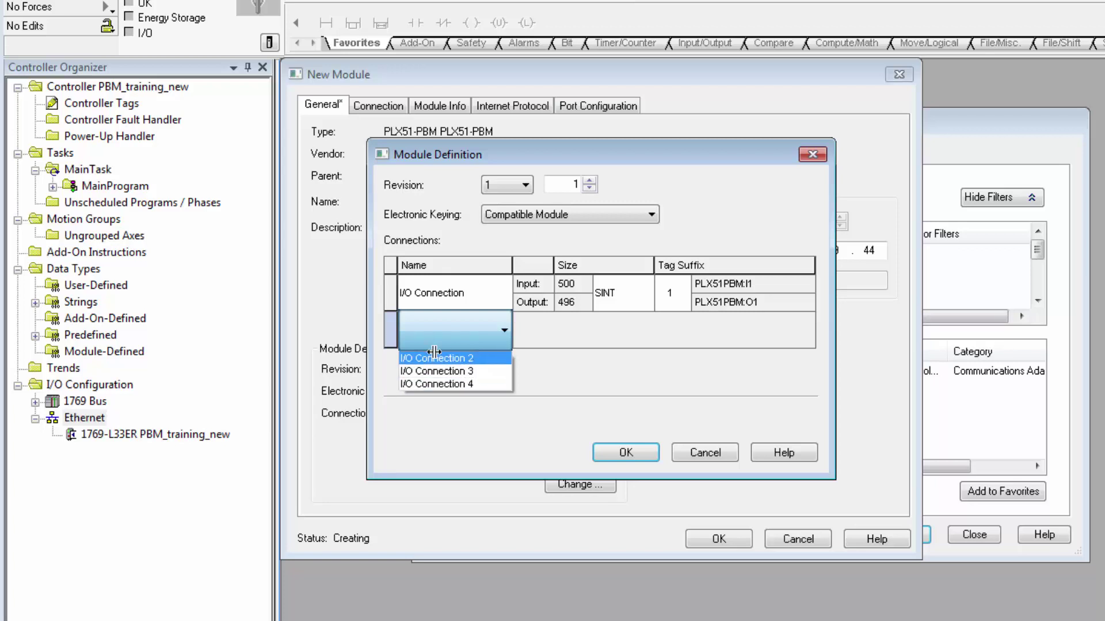
left_click(504, 329)
left_click(626, 454)
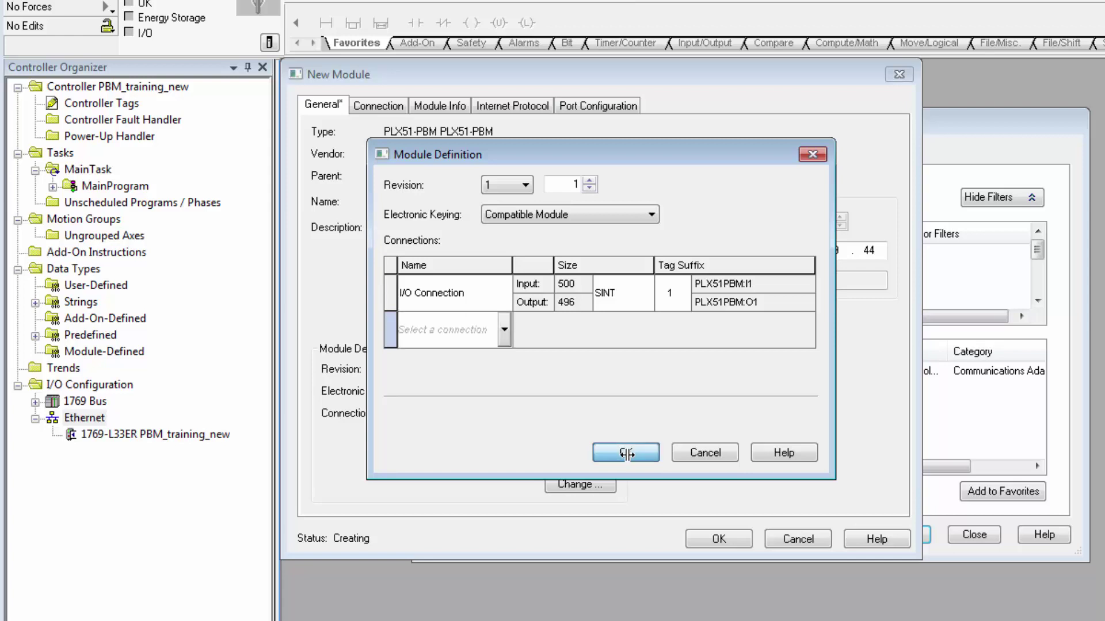
left_click(718, 538)
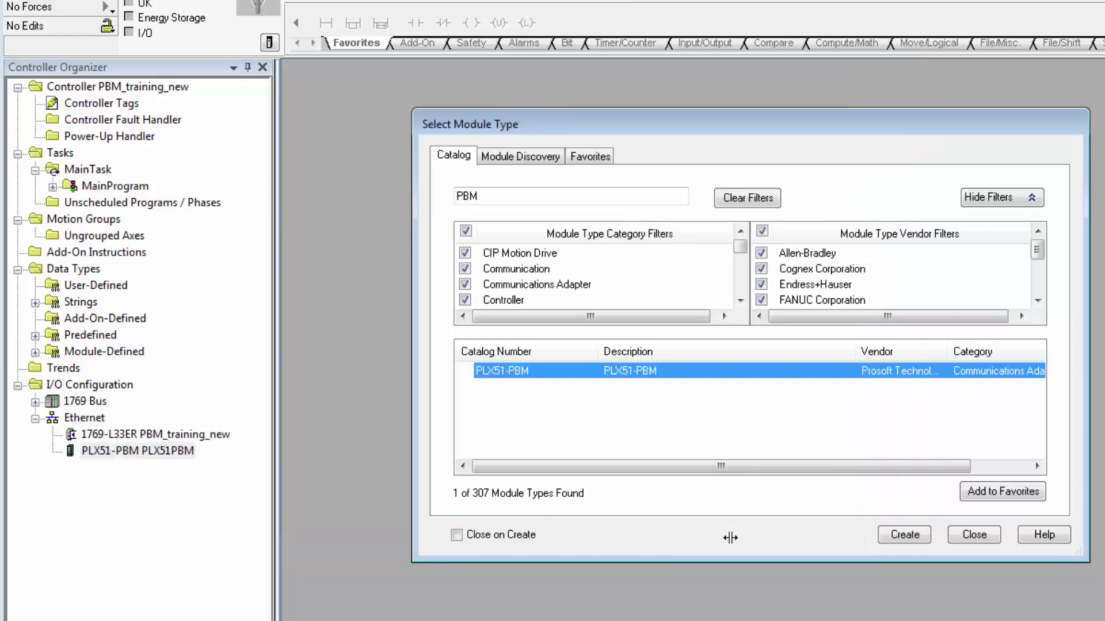
left_click(973, 535)
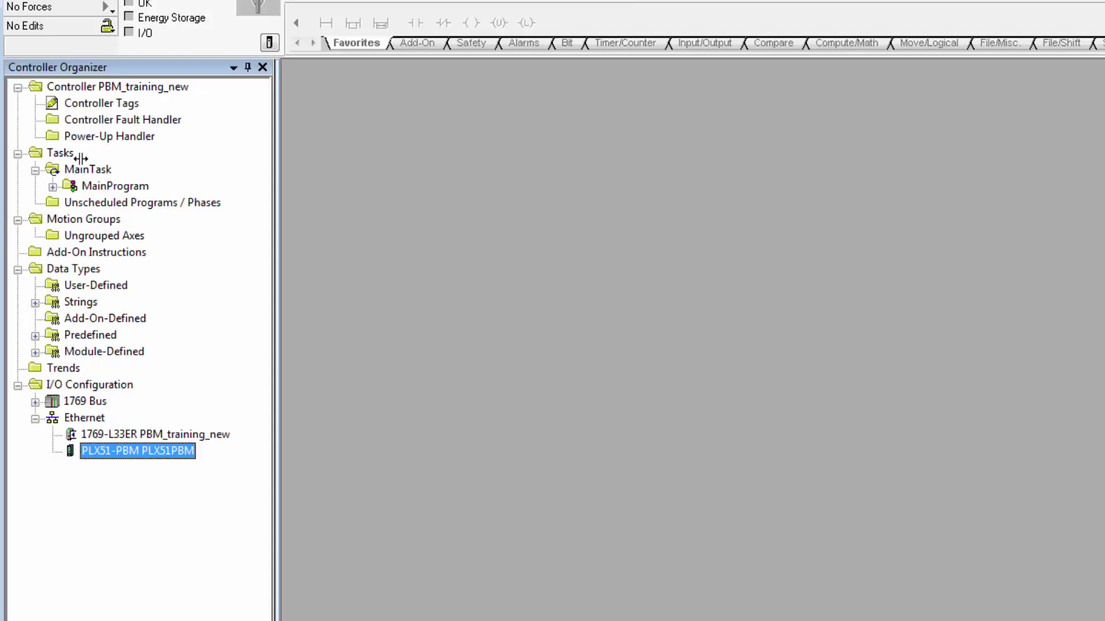
Import the routine file PLX51PBM_training.L5X into MainProgram, checking its tag references in the import configuration.
left_click(102, 186)
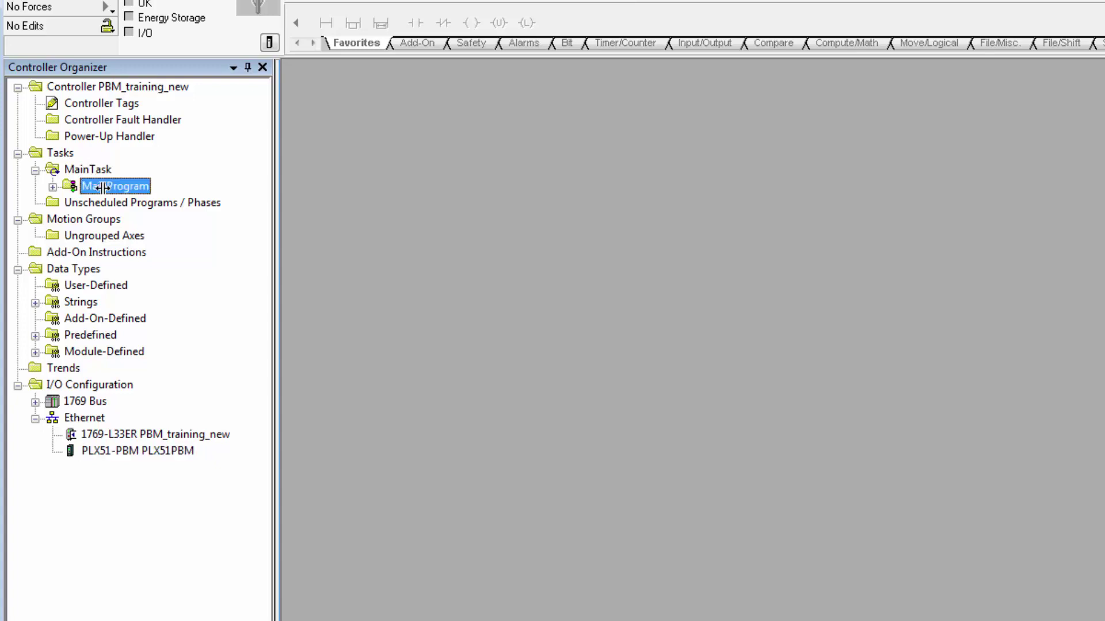
right_click(133, 186)
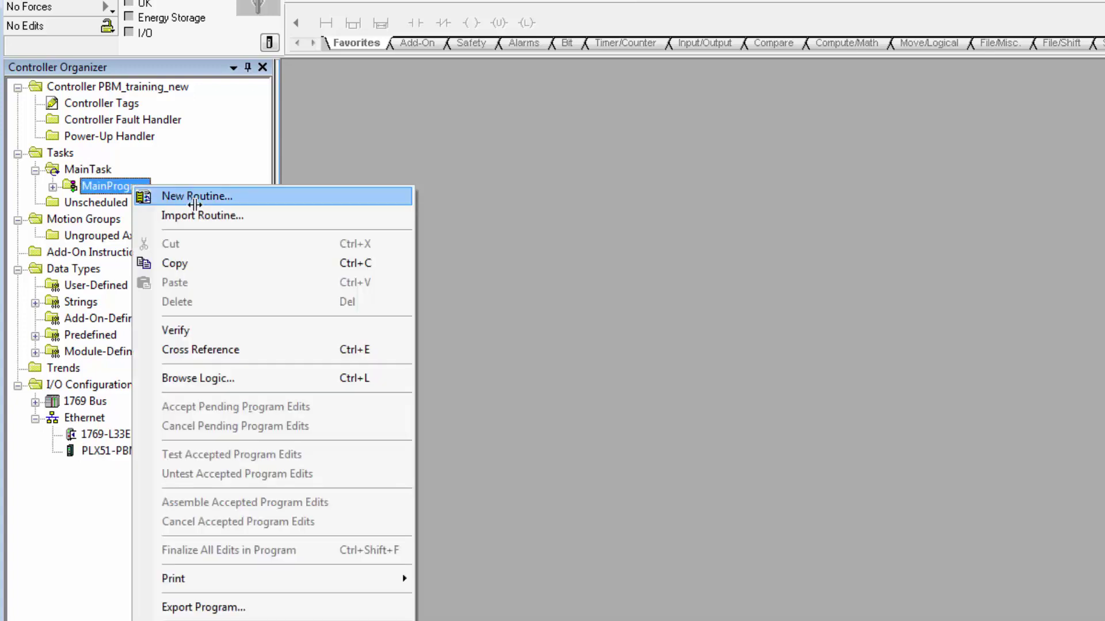
left_click(223, 215)
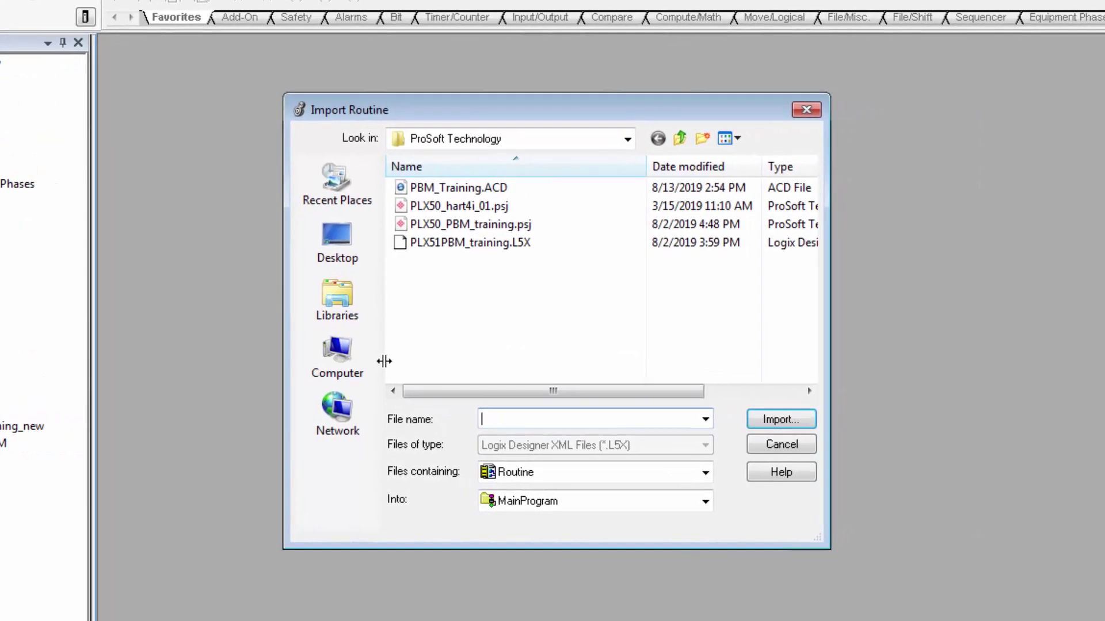
left_click(469, 242)
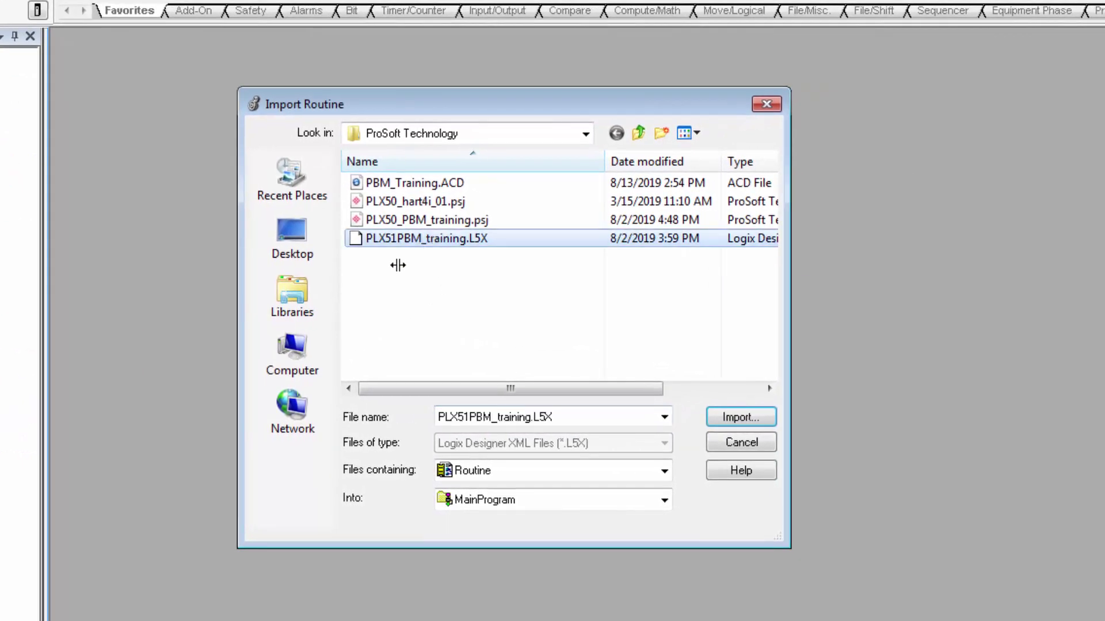
left_click(738, 417)
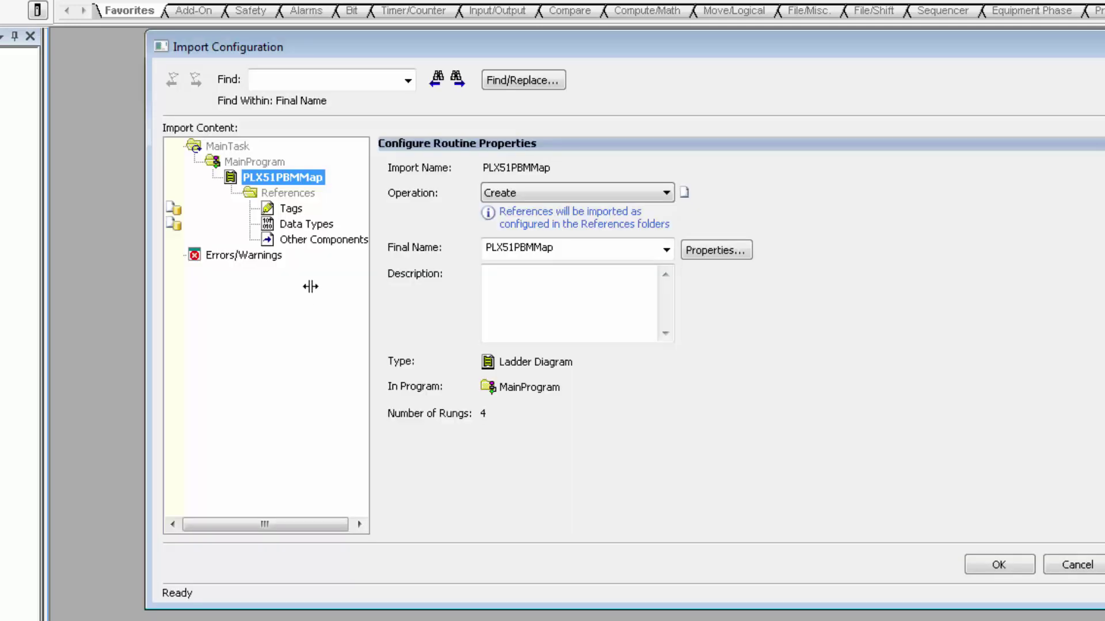
left_click(289, 209)
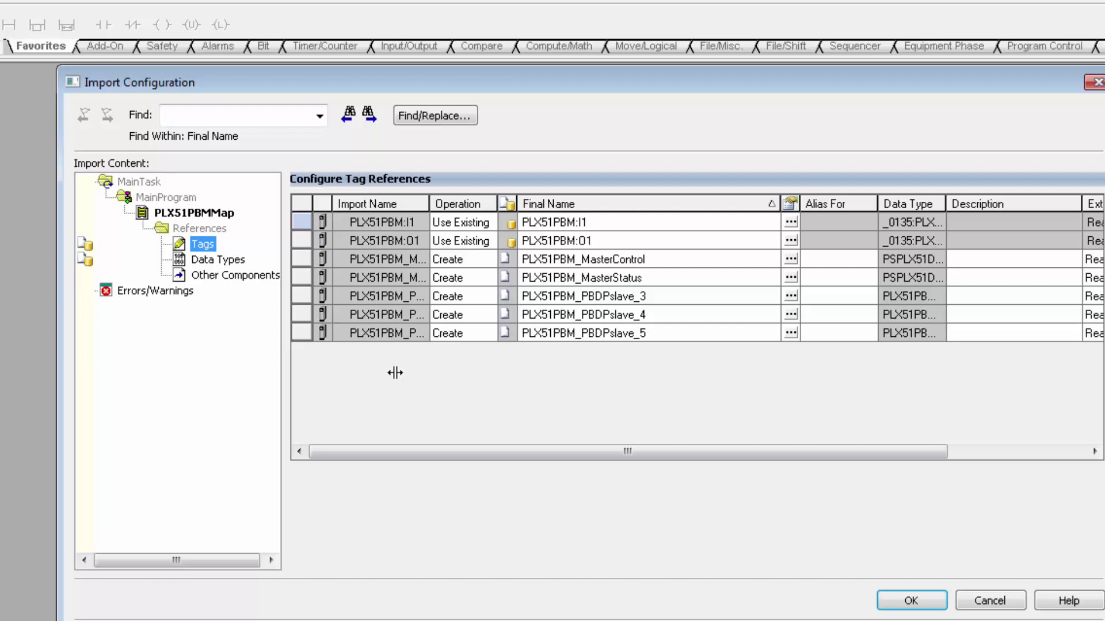
left_click(903, 600)
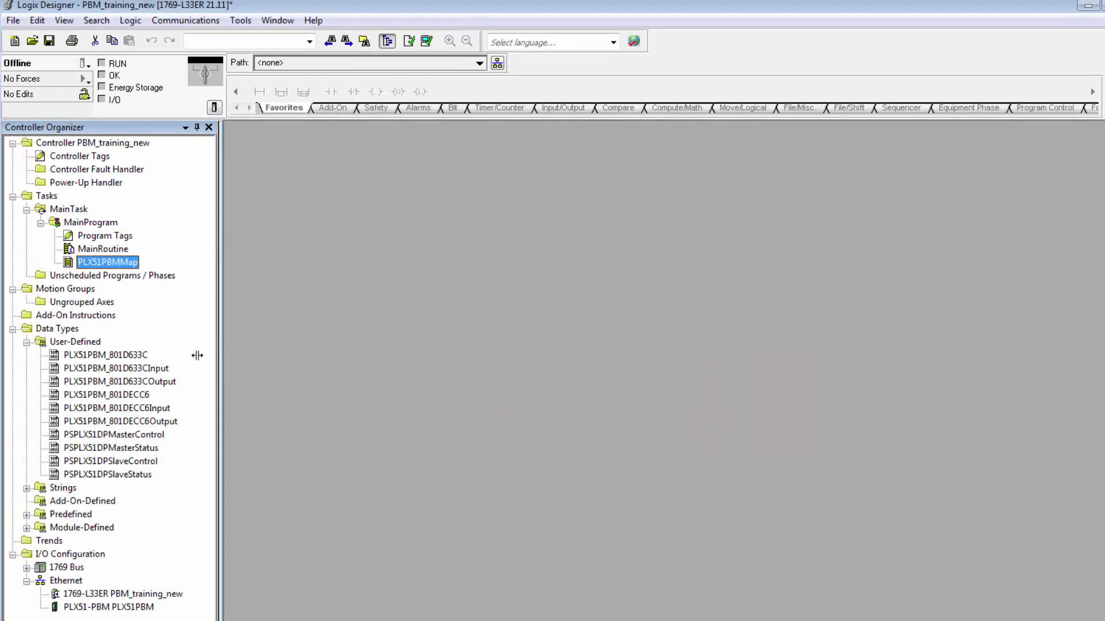
Open MainRoutine and add a JSR instruction to rung 0 that calls the PLX51PBMMap routine.
left_click(100, 251)
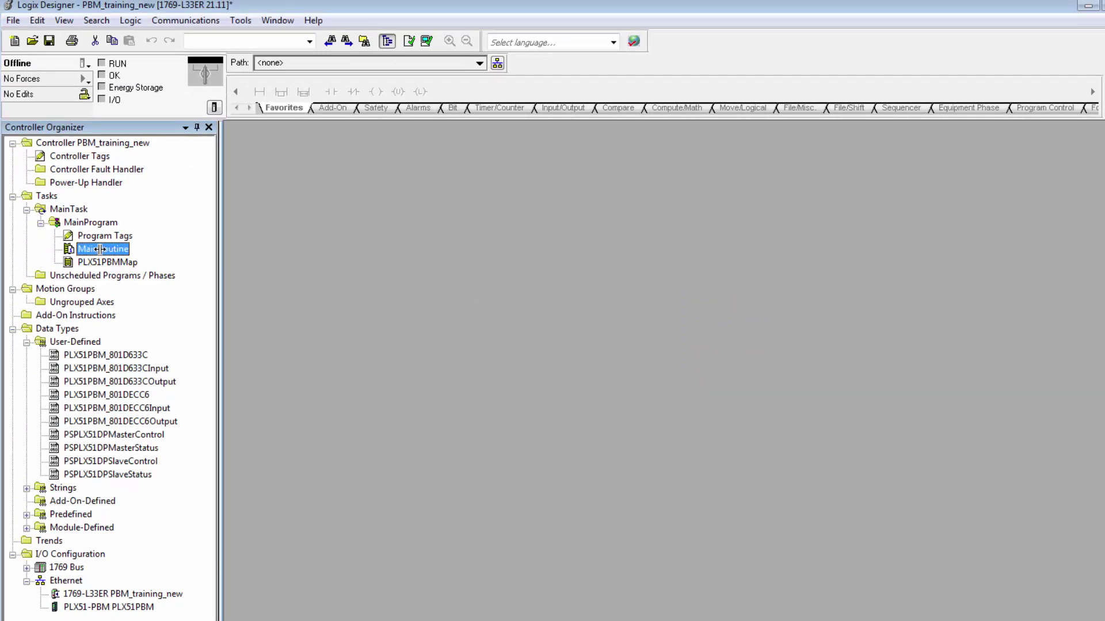
double_click(99, 249)
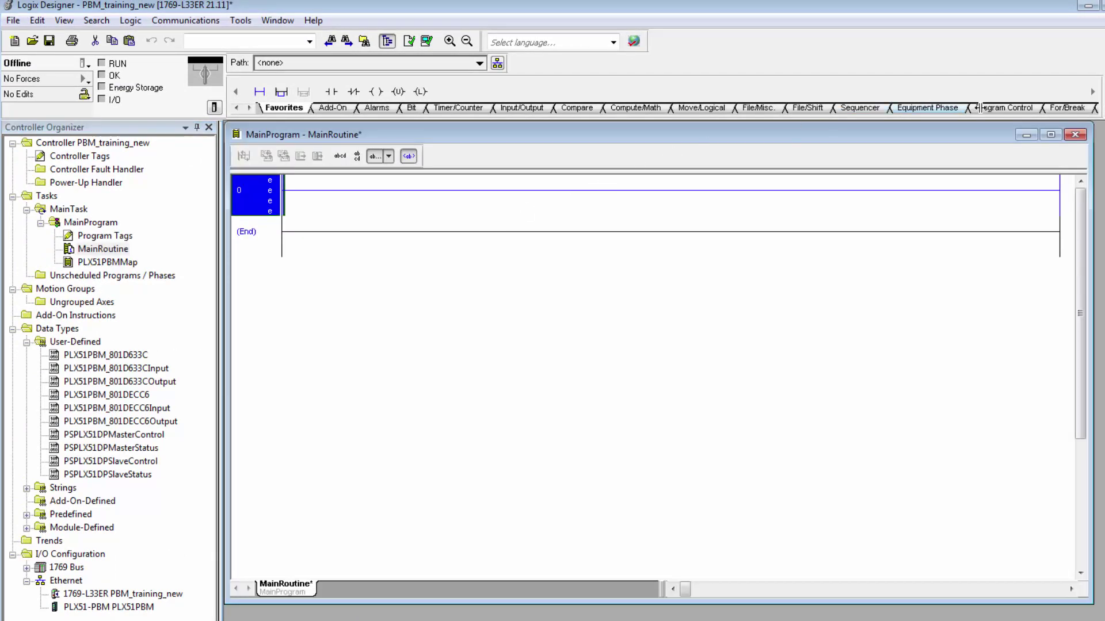
left_click(1002, 108)
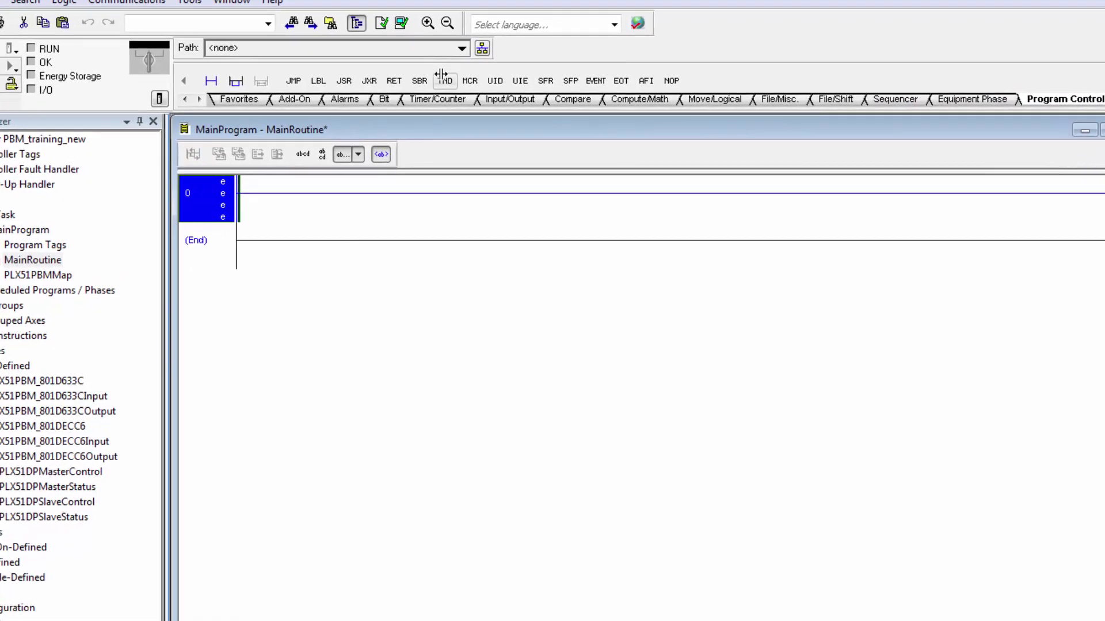
left_click(310, 69)
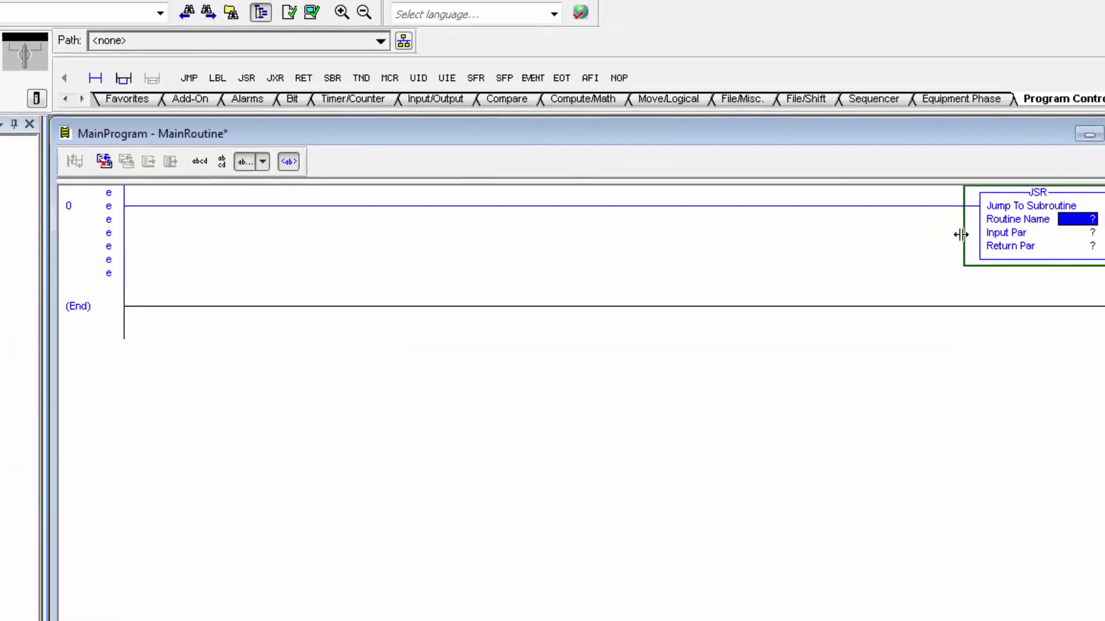
double_click(1090, 219)
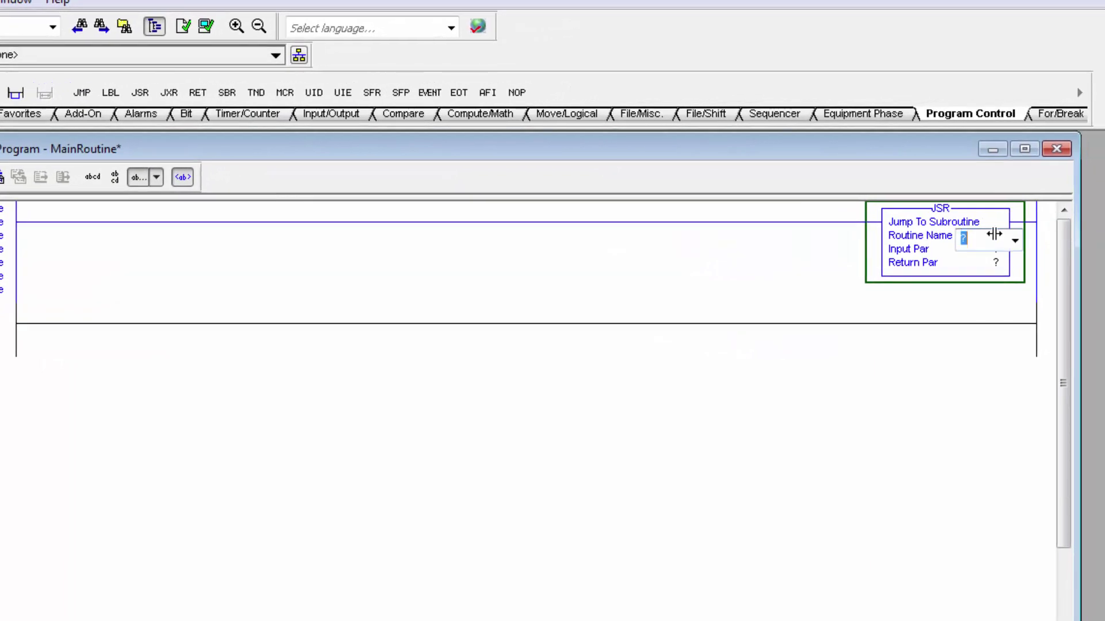
type("P")
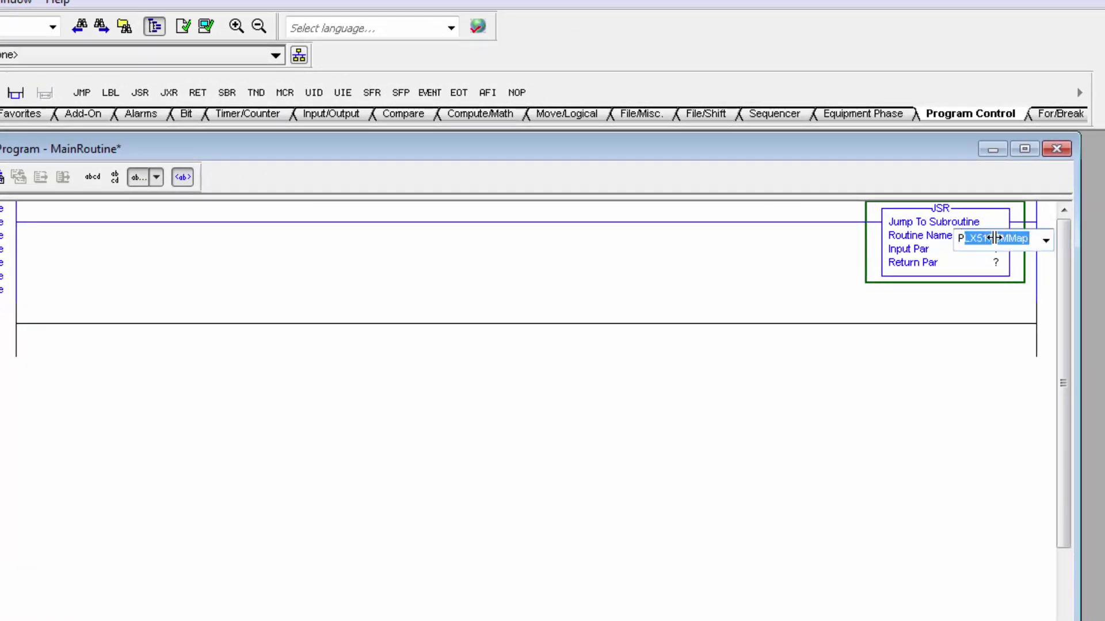
Remove the unused input and return parameters from the PLX51PBMMap JSR instruction and save the project.
left_click(993, 237)
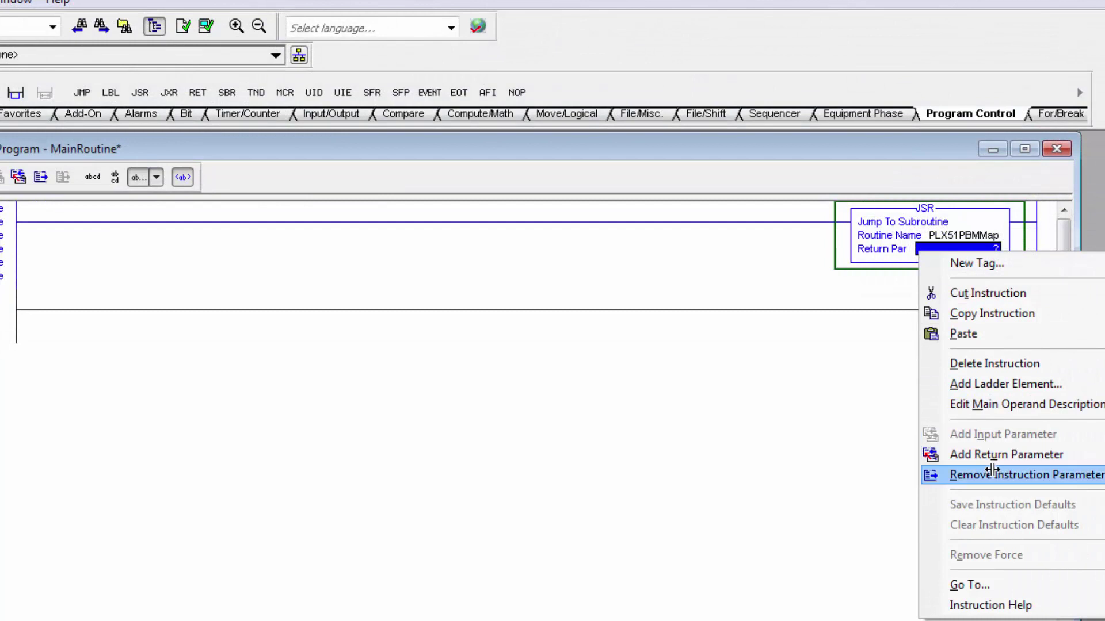
left_click(992, 474)
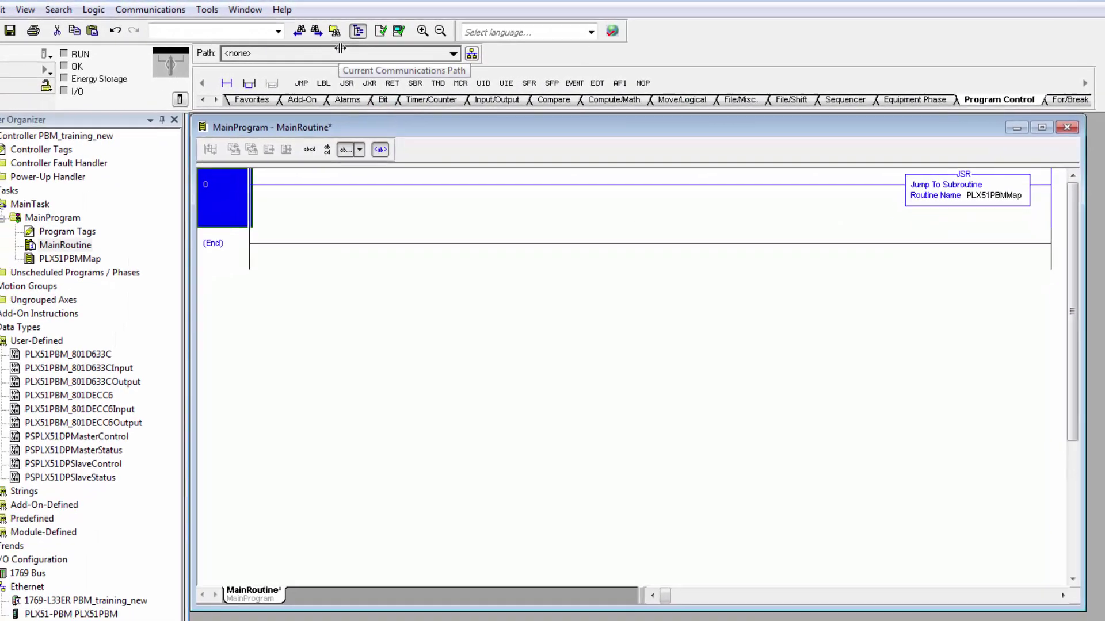
key("ctrl+s")
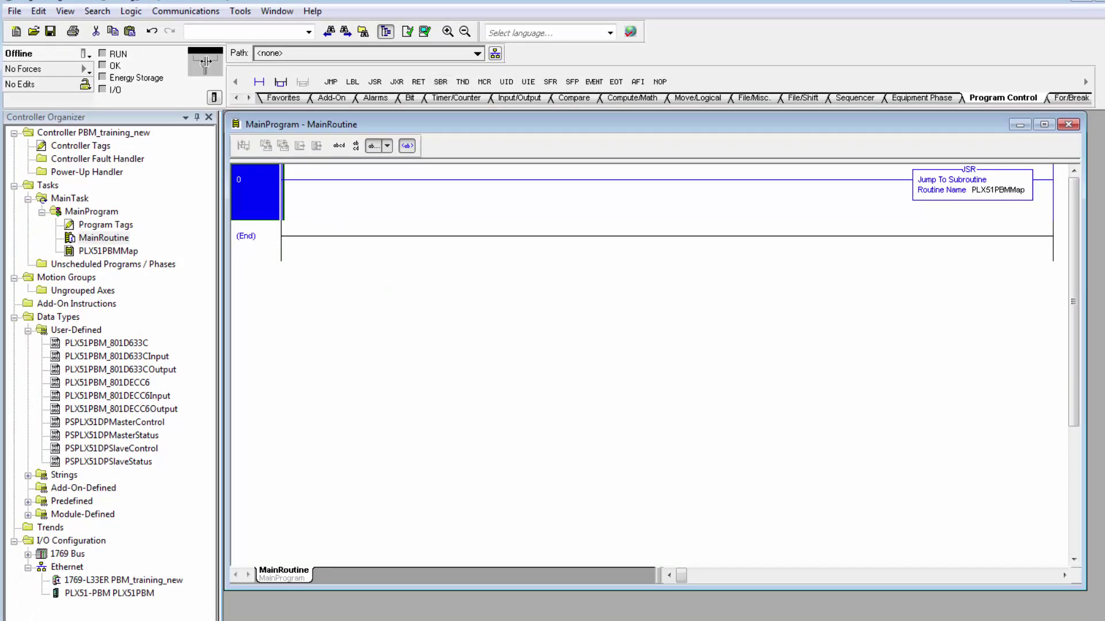
Download the PBM_training_new project to the 1769-L33ER controller at 192.168.9.36.
left_click(179, 11)
left_click(193, 27)
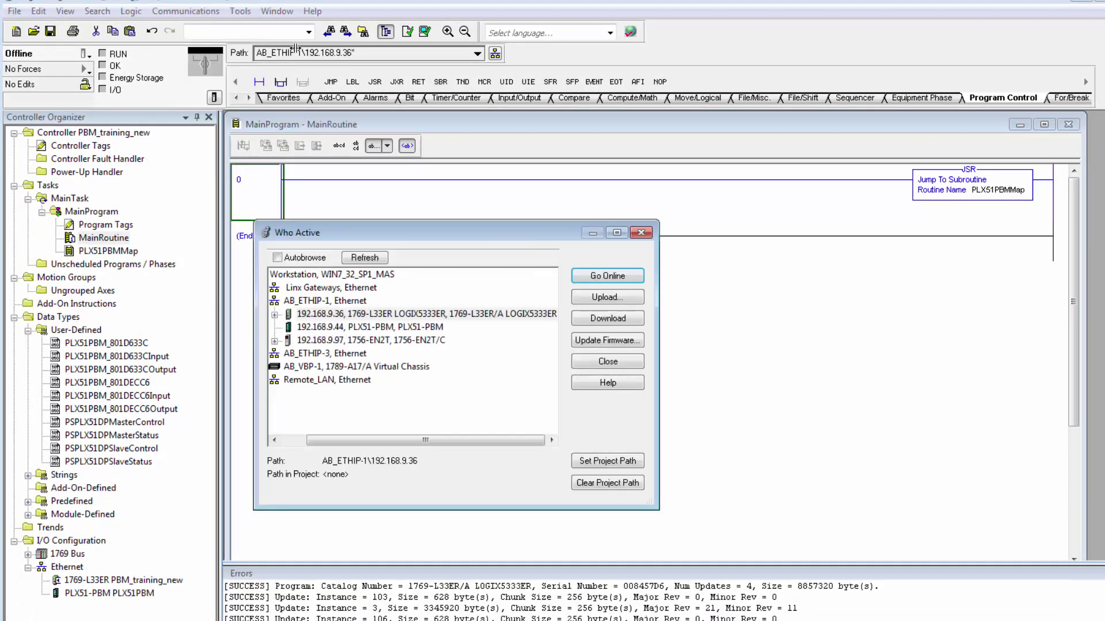
left_click(606, 319)
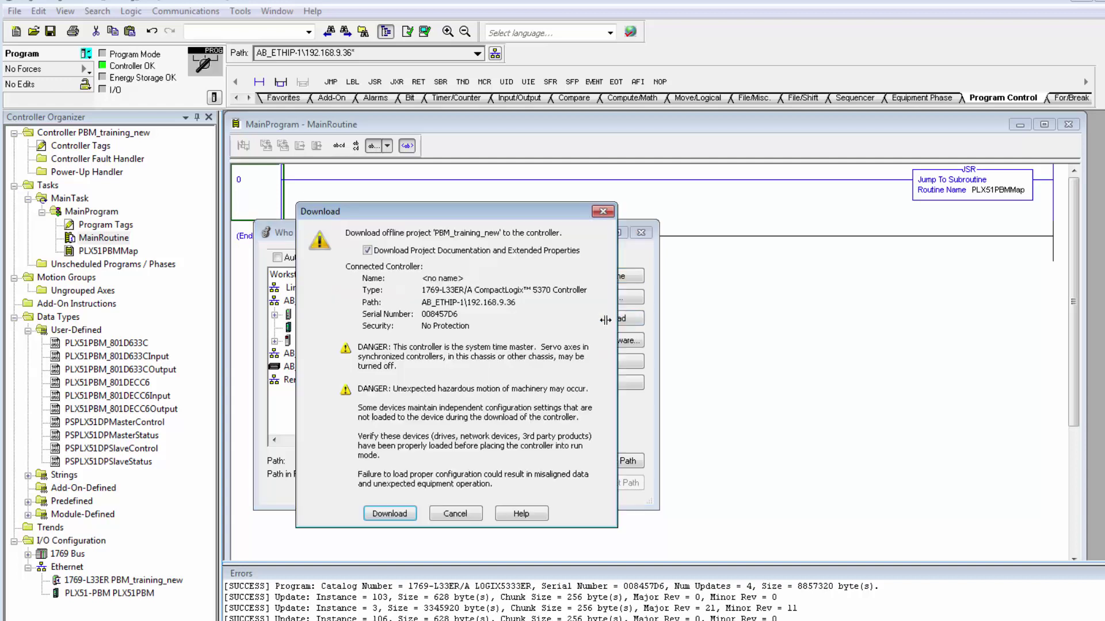
left_click(388, 512)
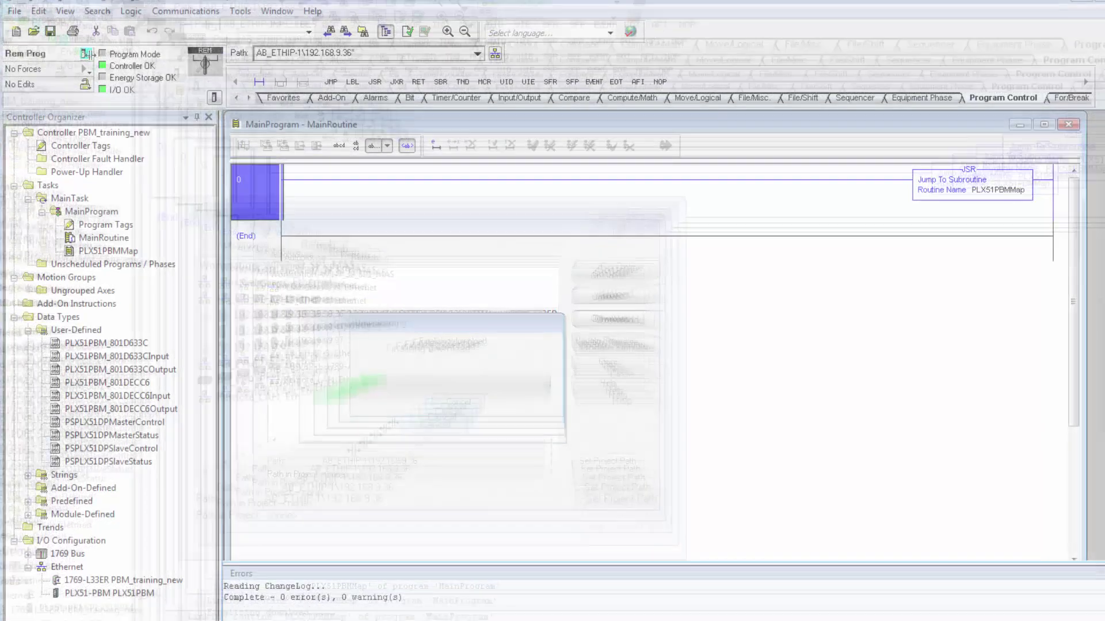
Change the controller mode to Remote Run.
left_click(85, 53)
left_click(136, 139)
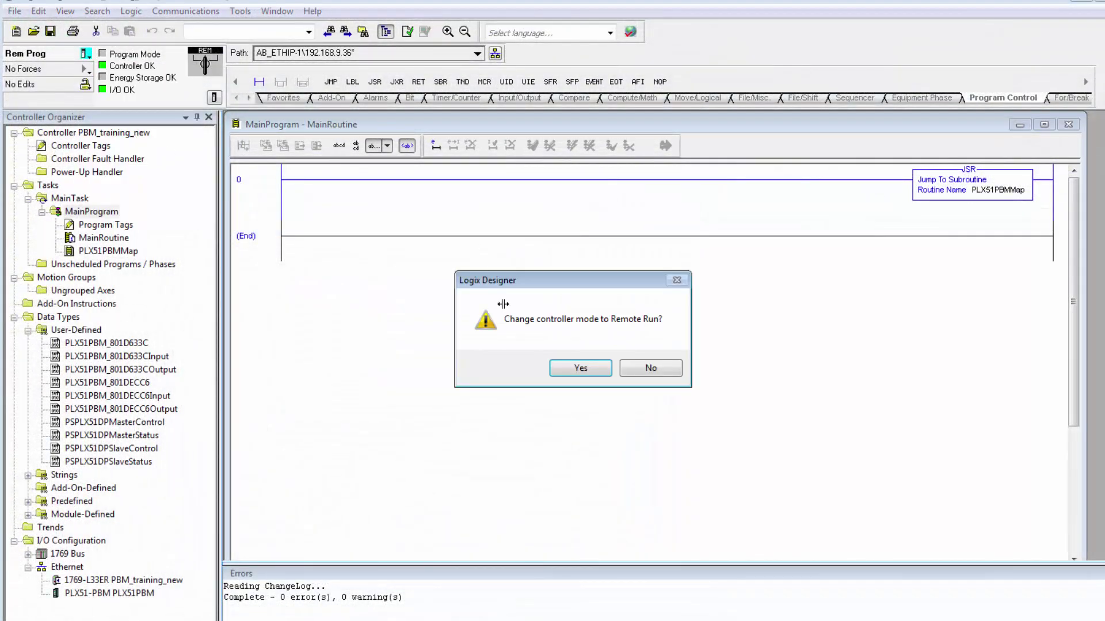
left_click(579, 365)
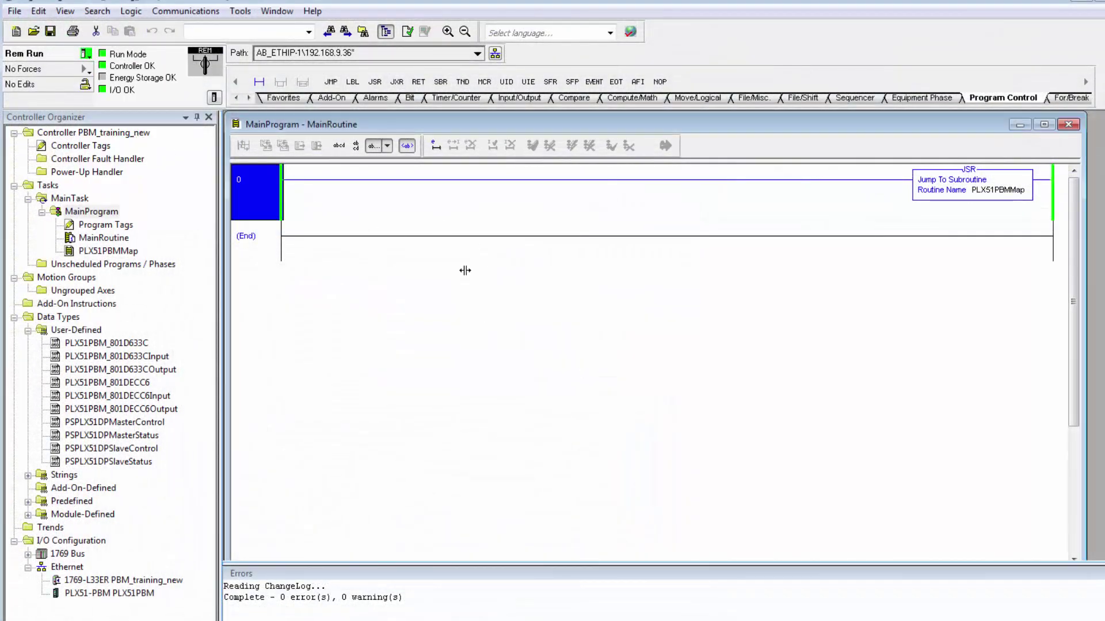
In the controller tags, set PLX51PBM_MasterControl.MasterControl to 3.
double_click(86, 146)
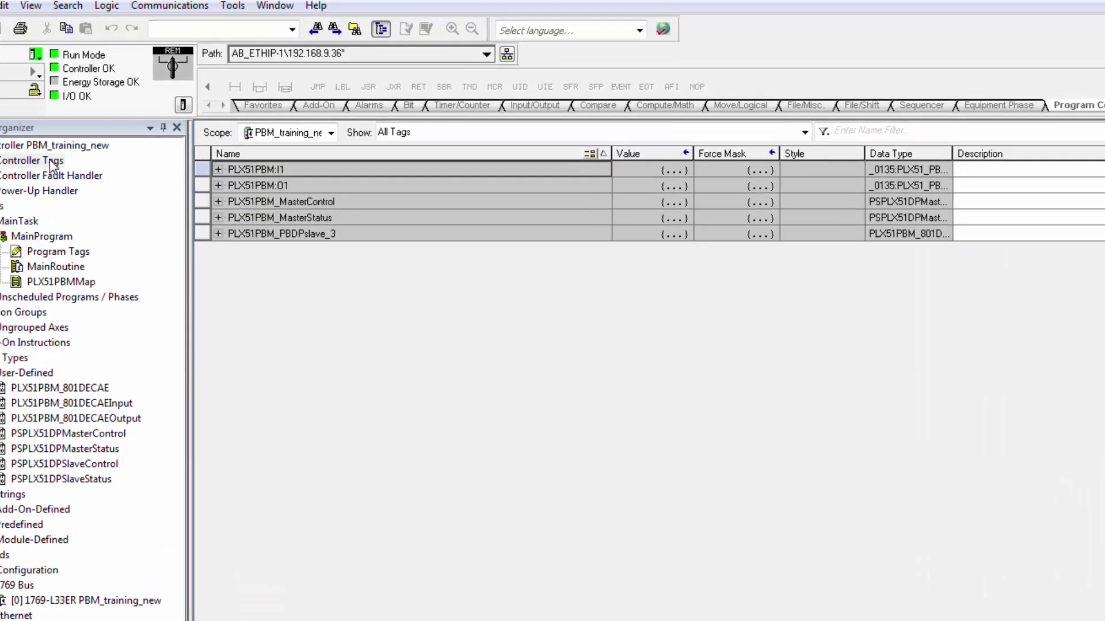
left_click(218, 201)
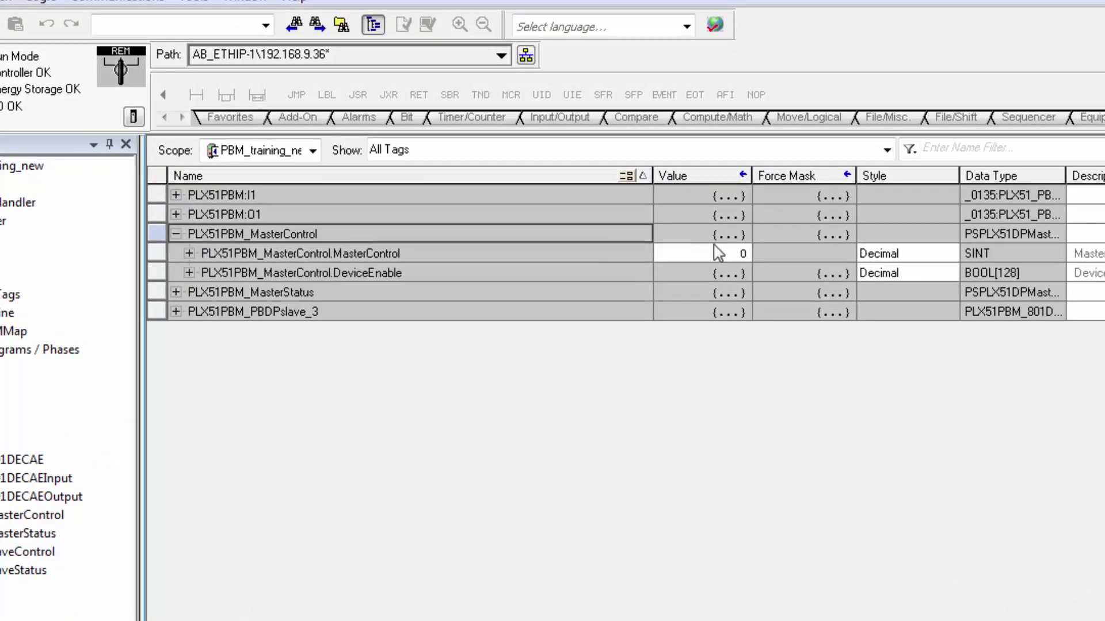
left_click(744, 254)
type("3")
key("Return")
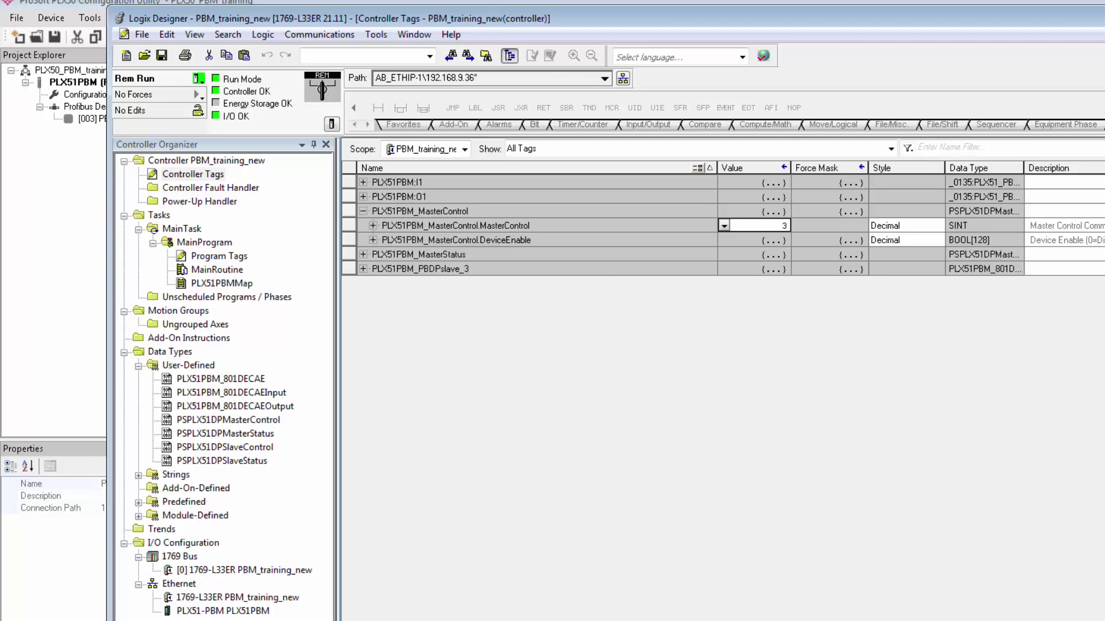
Switch to the ProSoft PLX50 Configuration Utility and download the configuration to the PLX51PBM device.
key("alt+Tab")
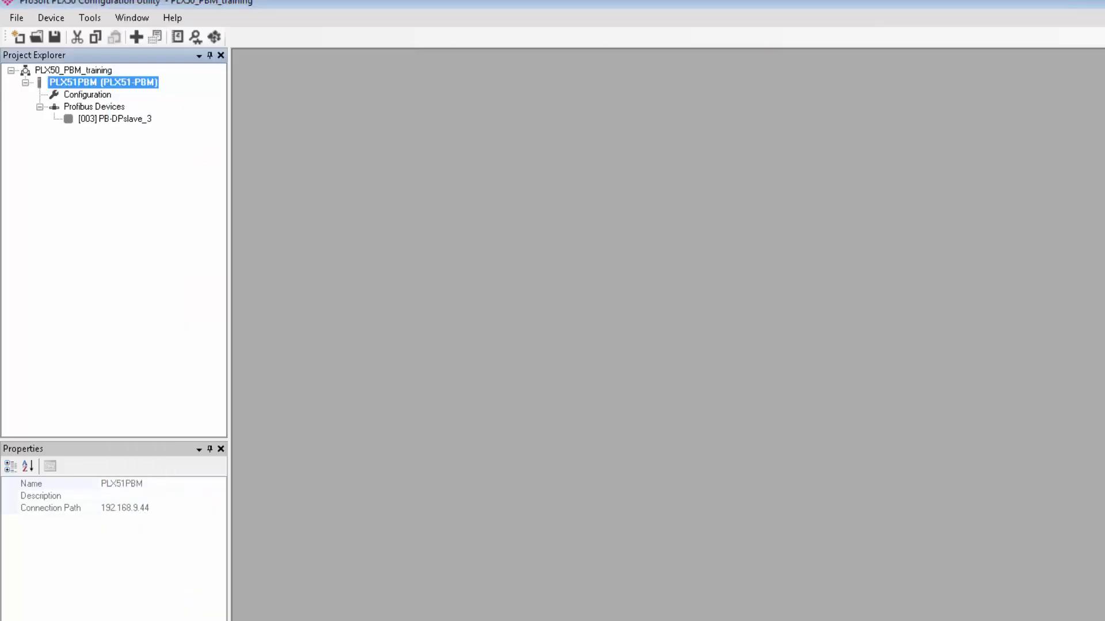
right_click(91, 89)
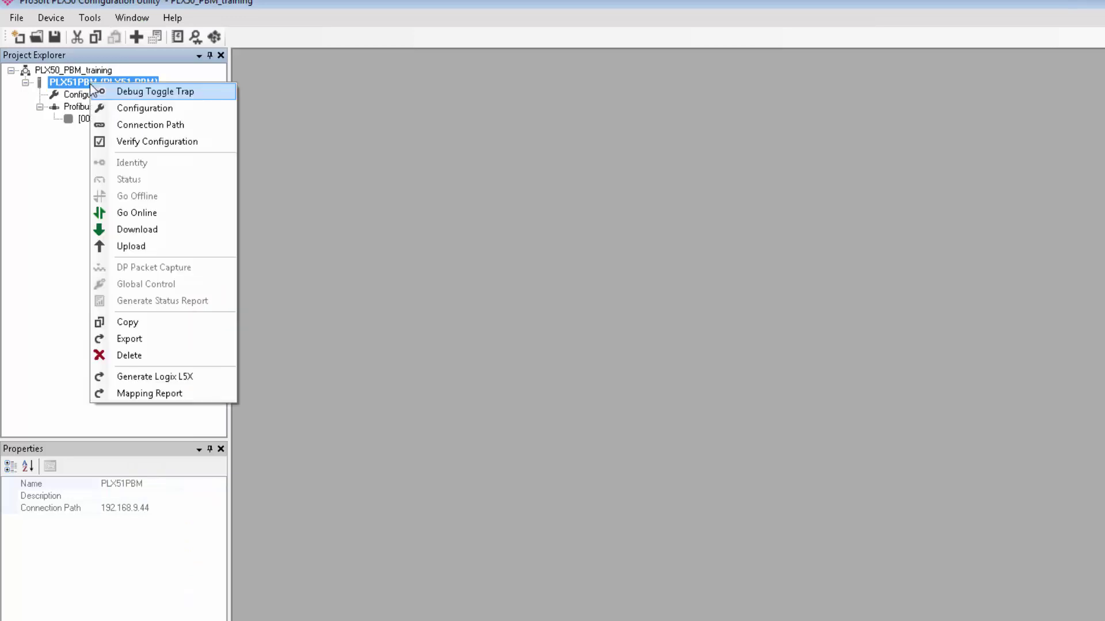
left_click(140, 229)
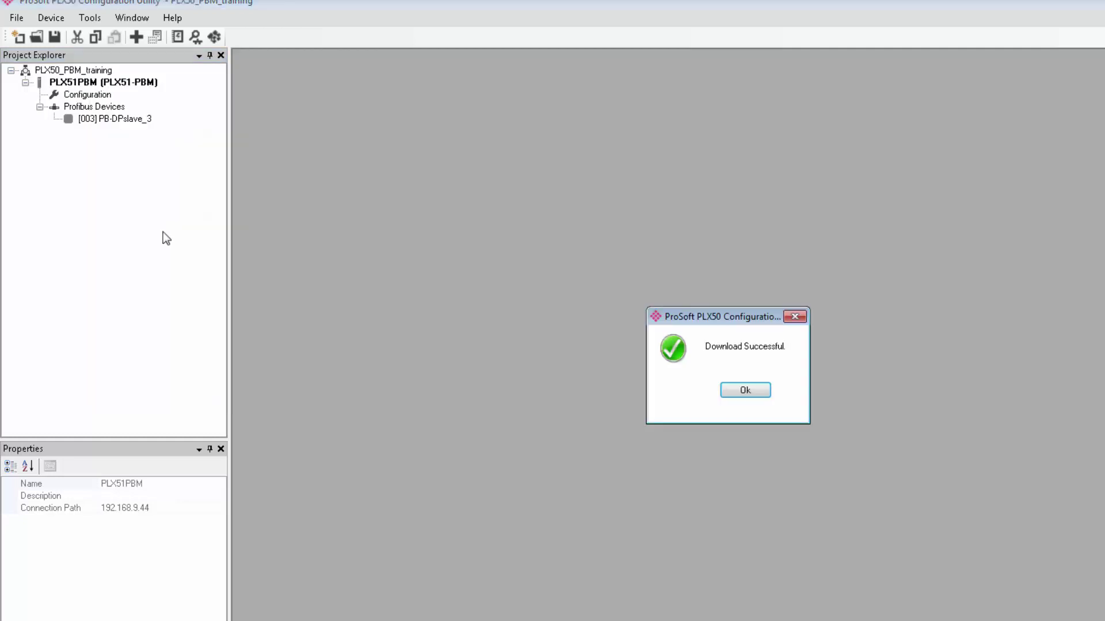
left_click(757, 396)
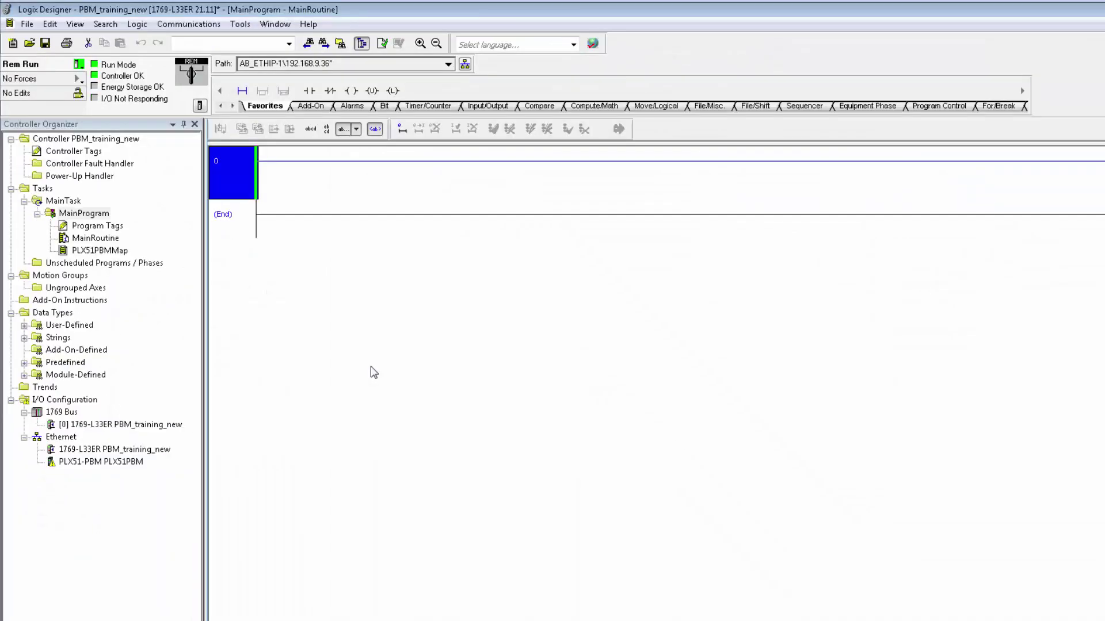
In Logix Designer, examine the PLX51PBM_PBDPslave_3 controller tag, expanding its input and output structures and the output data array.
left_click(68, 152)
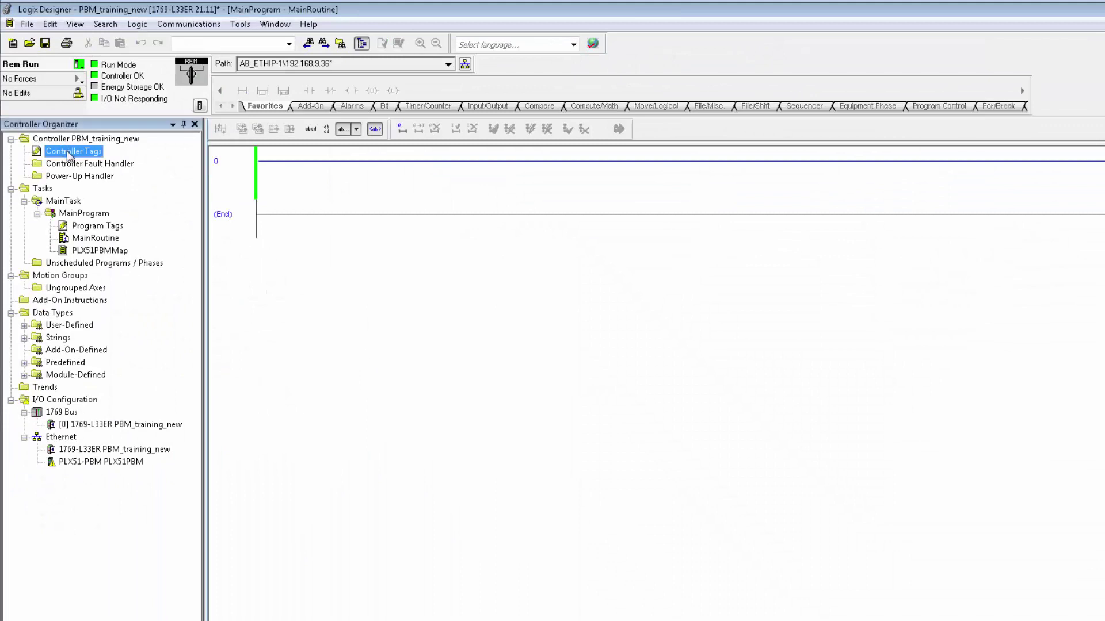
double_click(68, 152)
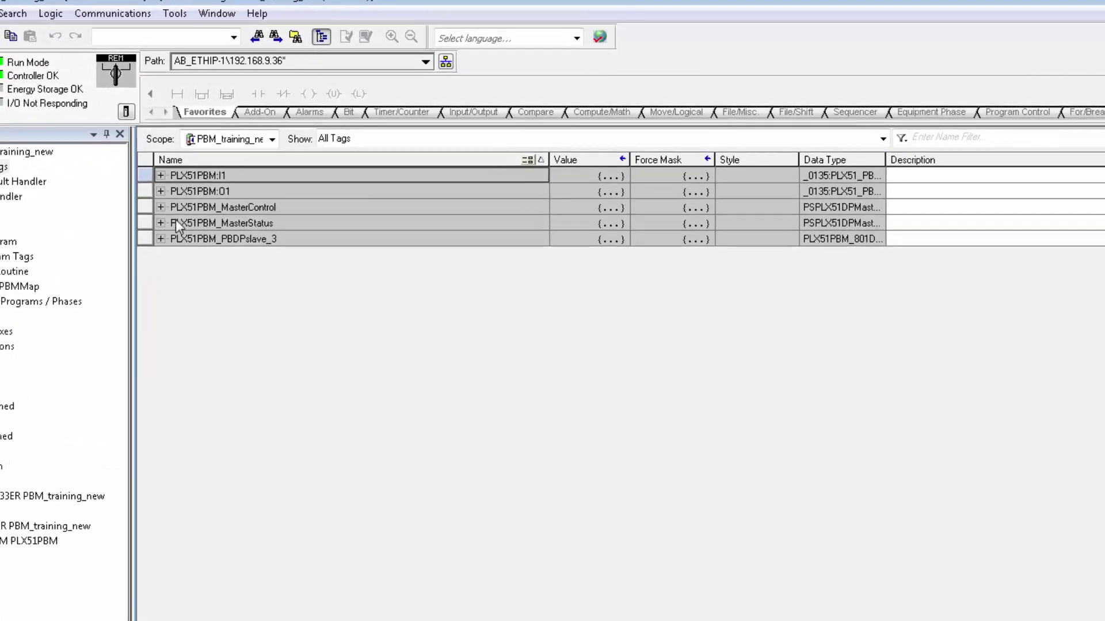
double_click(305, 238)
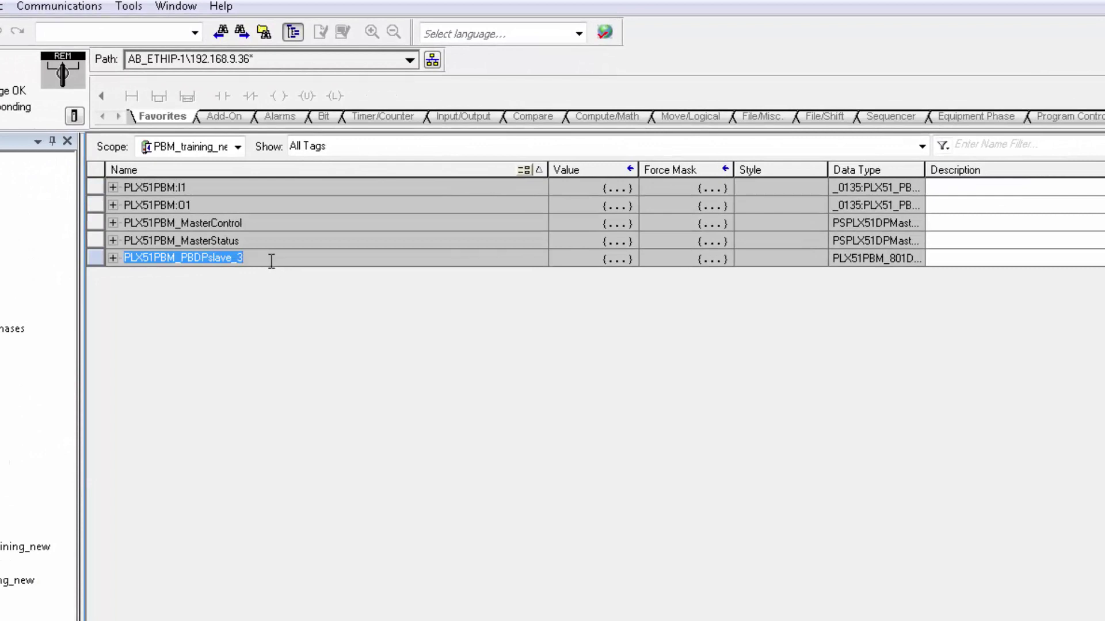
left_click(113, 258)
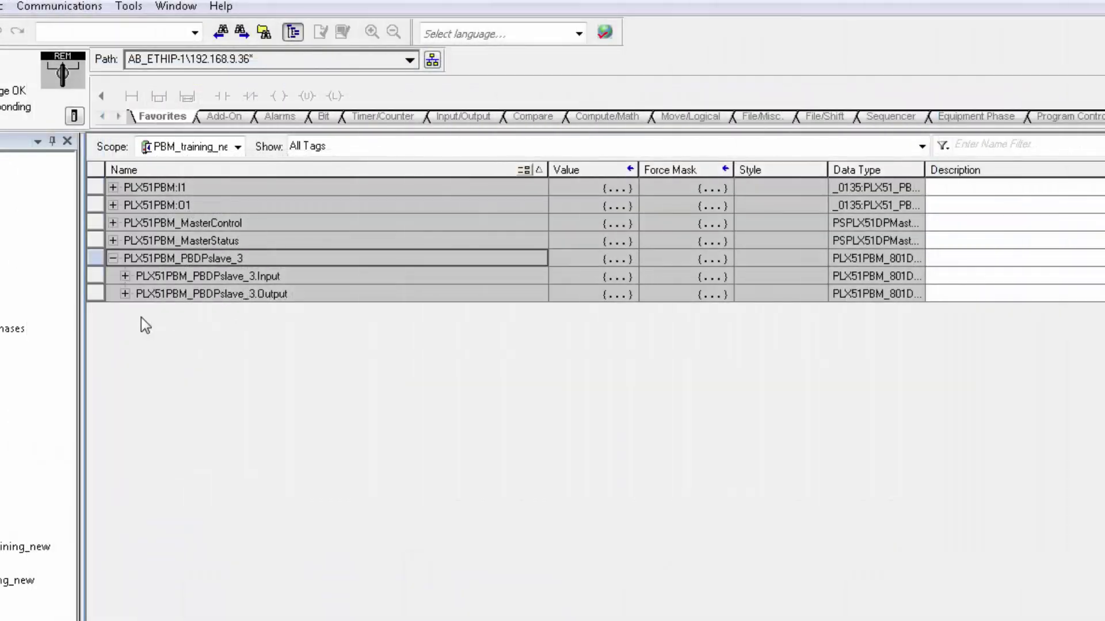
left_click_drag(96, 294, 112, 305)
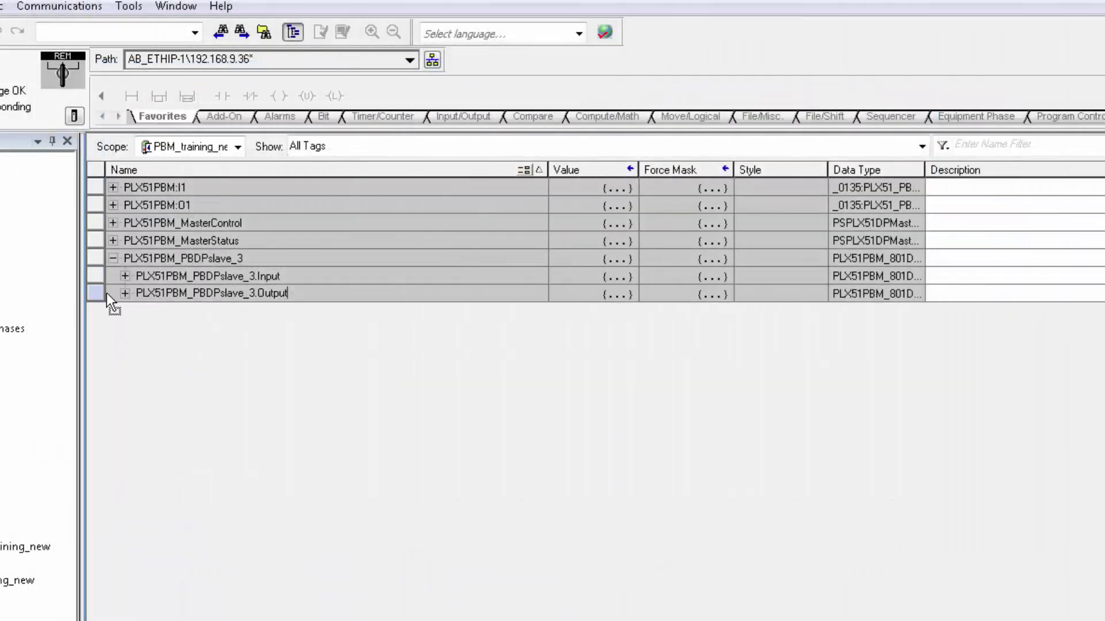
left_click(125, 276)
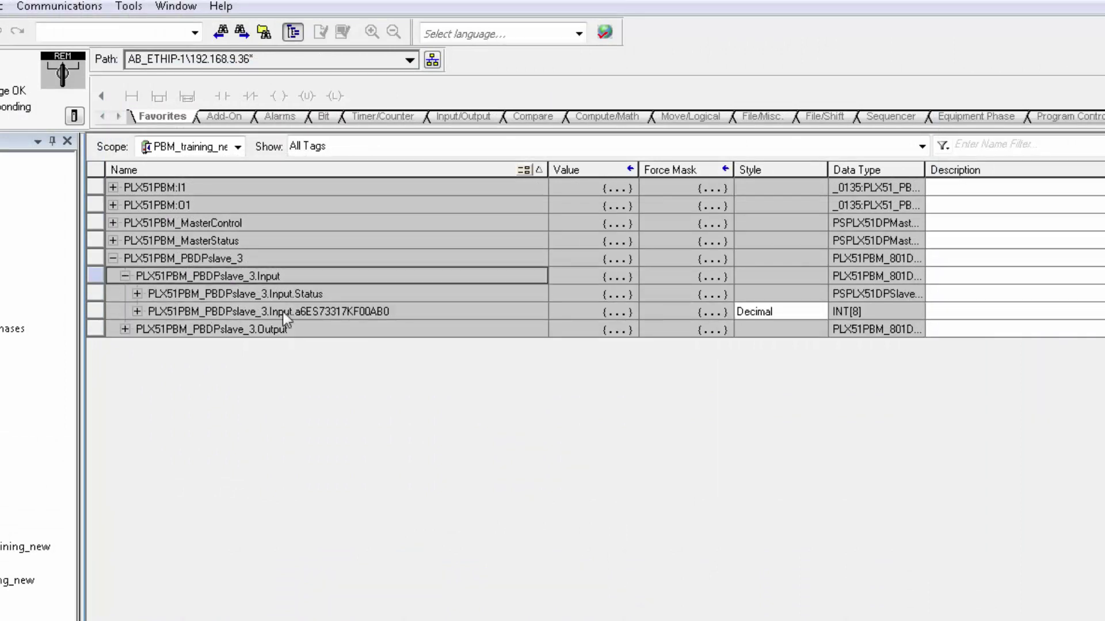
left_click(271, 299)
left_click(137, 311)
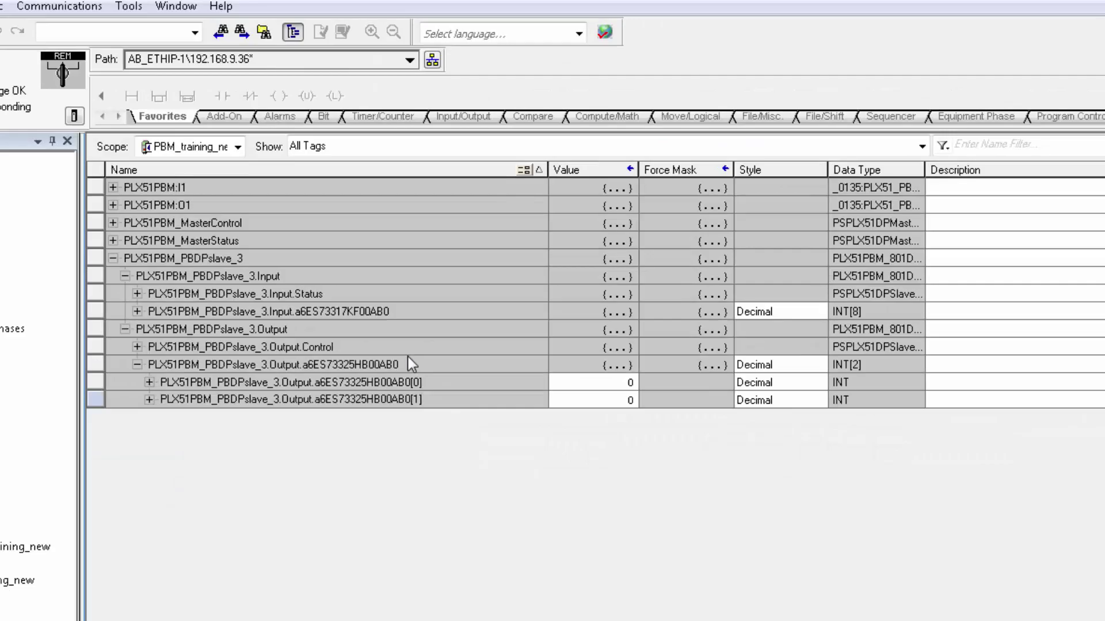
Set the first element of the slave's output array, a6ES73325HB00AB0[0], to 123.
left_click(629, 383)
type("123")
key("Return")
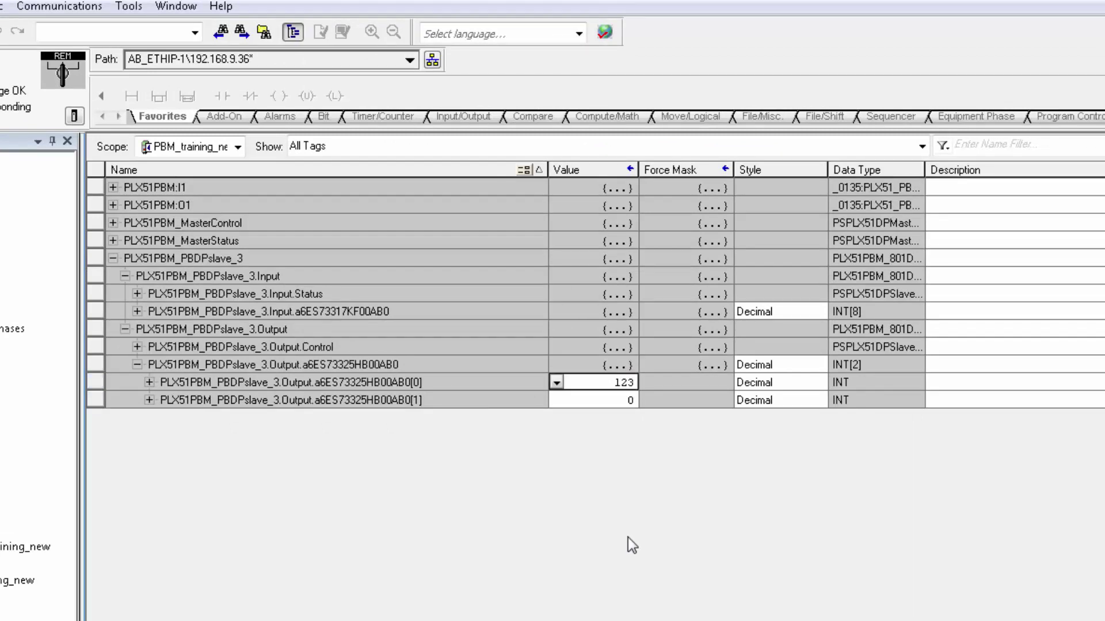
left_click(631, 401)
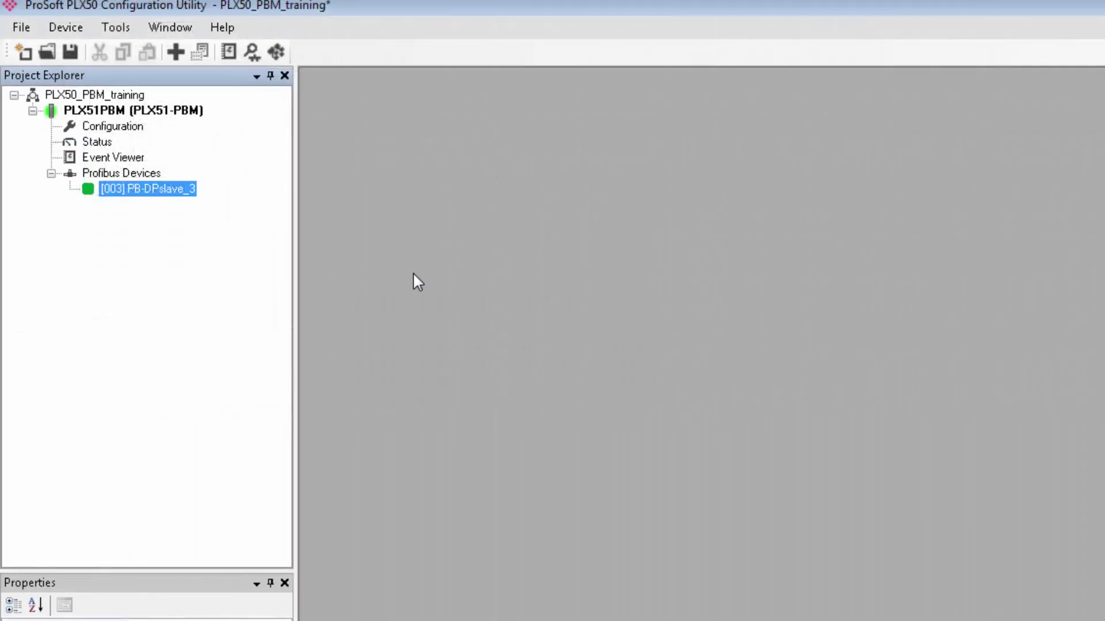
In the ProSoft PLX50 Configuration Utility, review the PLX51PBM status pages: general information, general statistics, live list and discovered nodes.
left_click(134, 159)
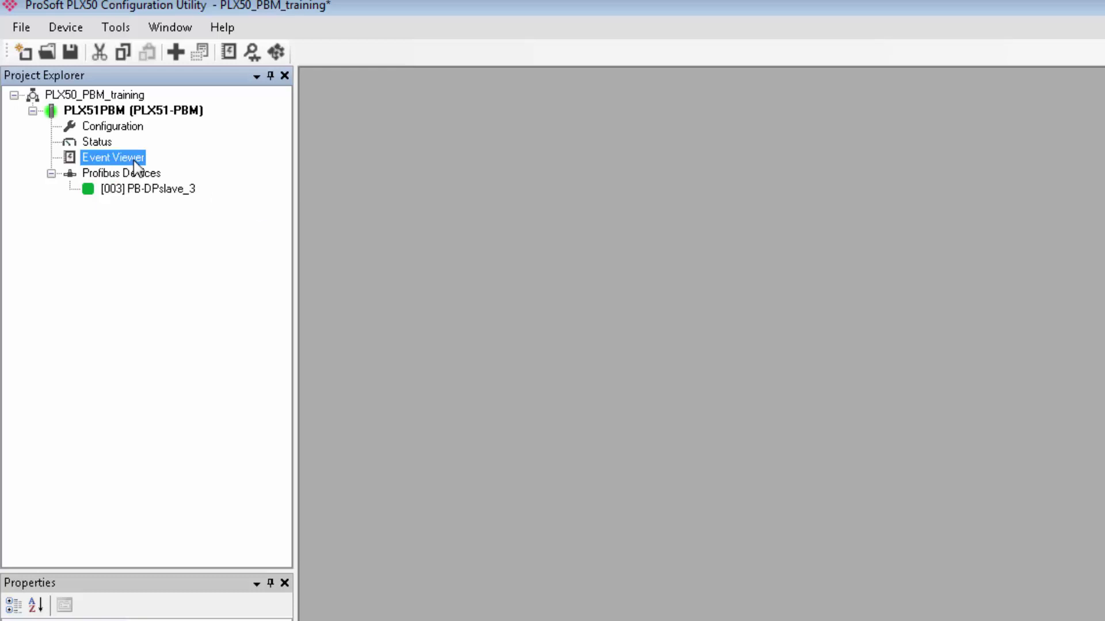
left_click(97, 143)
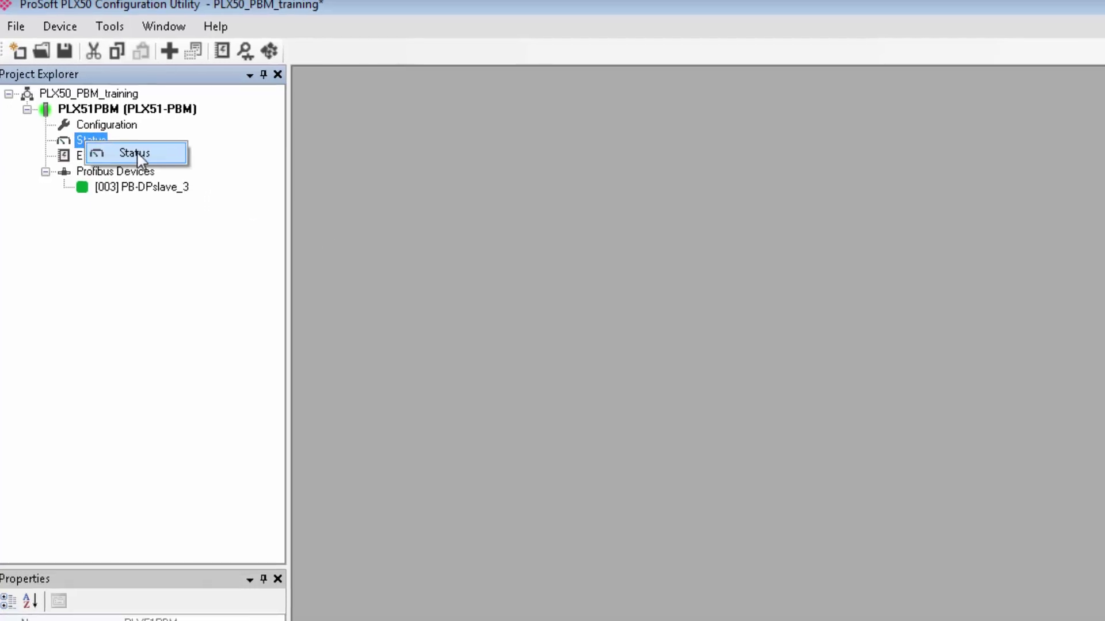
double_click(144, 156)
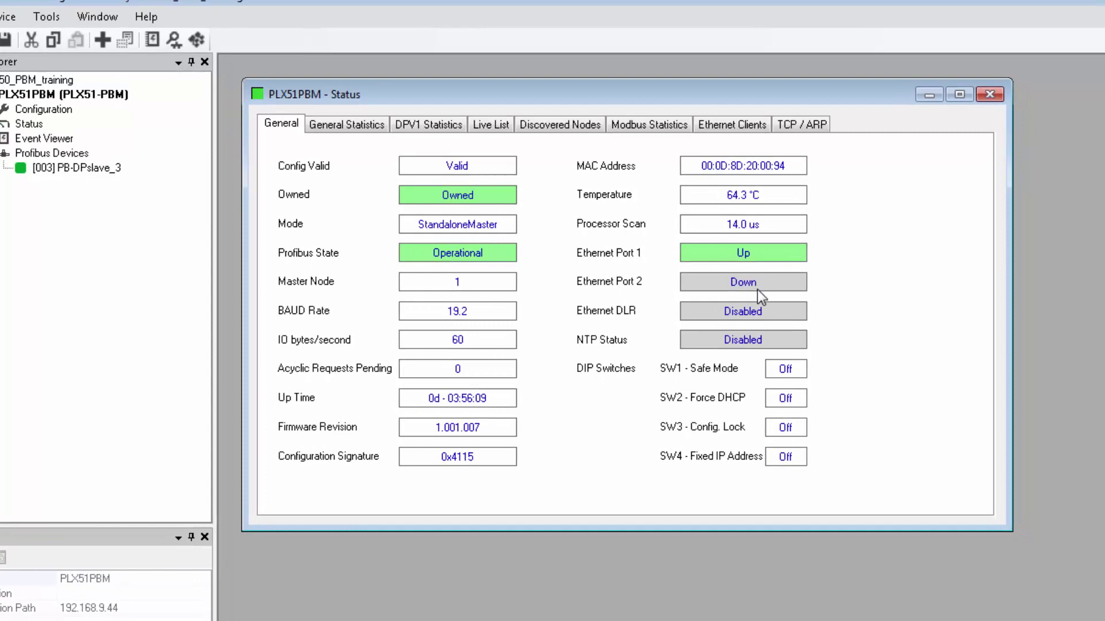
left_click(364, 123)
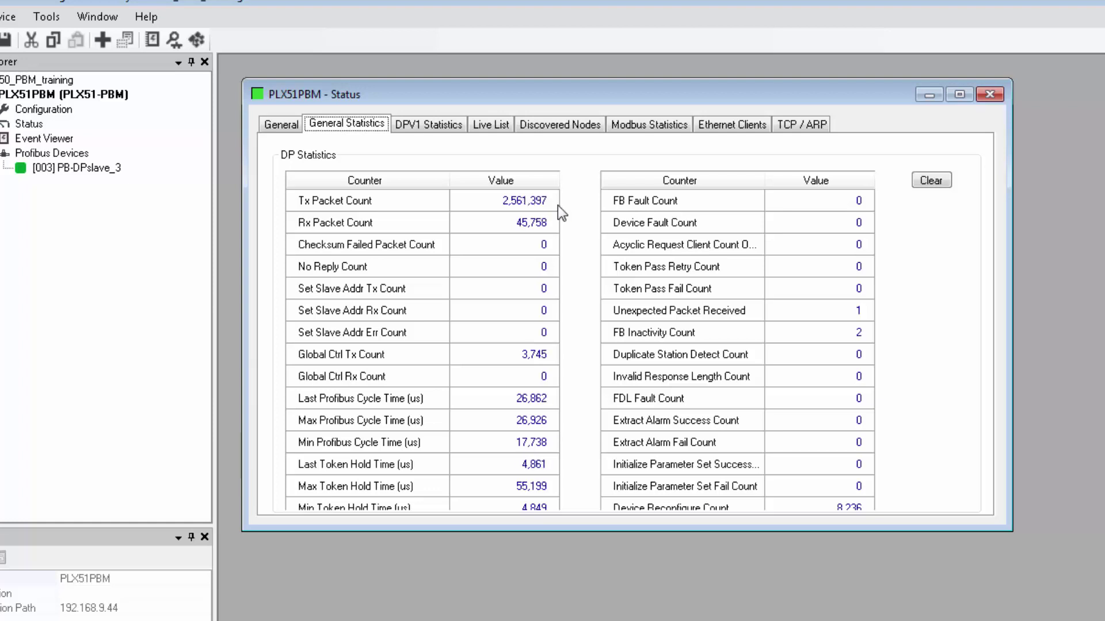
left_click(489, 133)
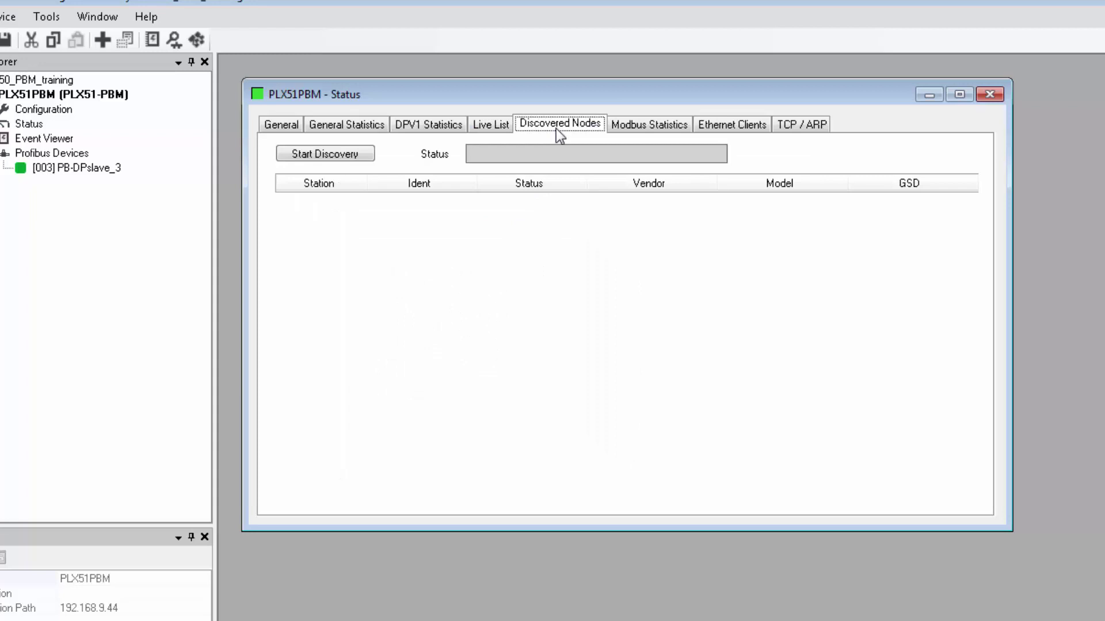
Run a discovery of the Profibus nodes, check the actions available for the discovered station, and return to the general status information.
left_click(347, 153)
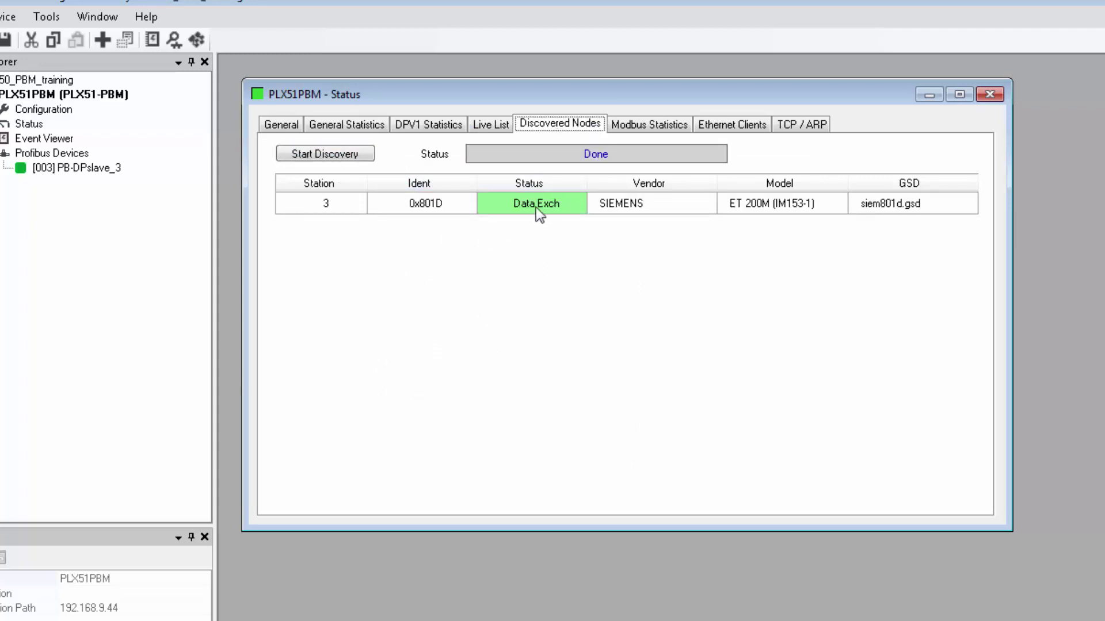
right_click(792, 204)
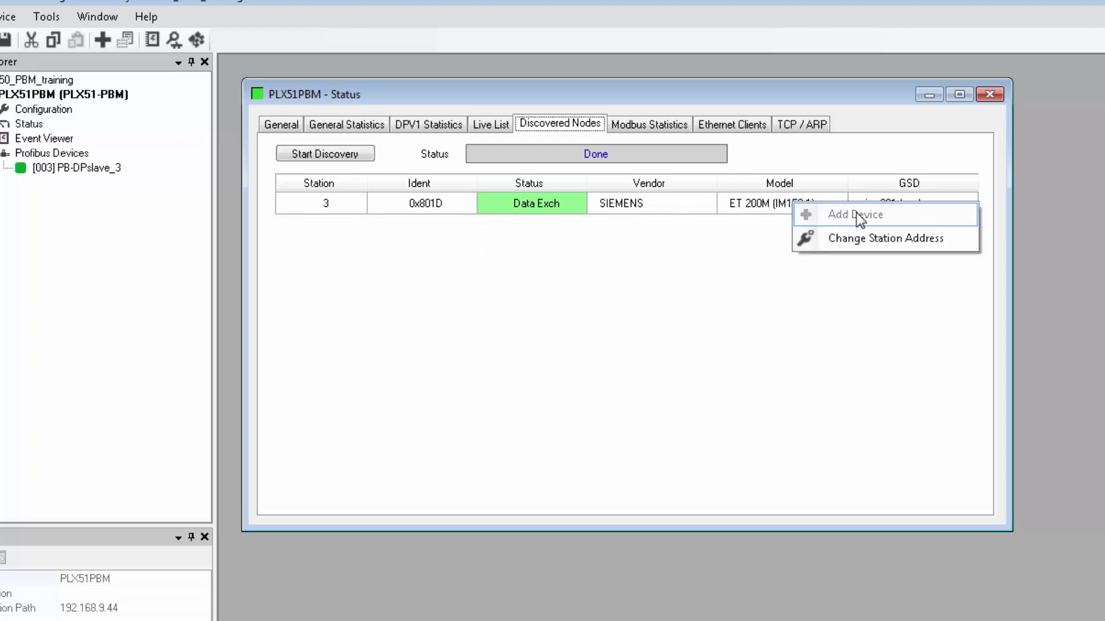
left_click(682, 315)
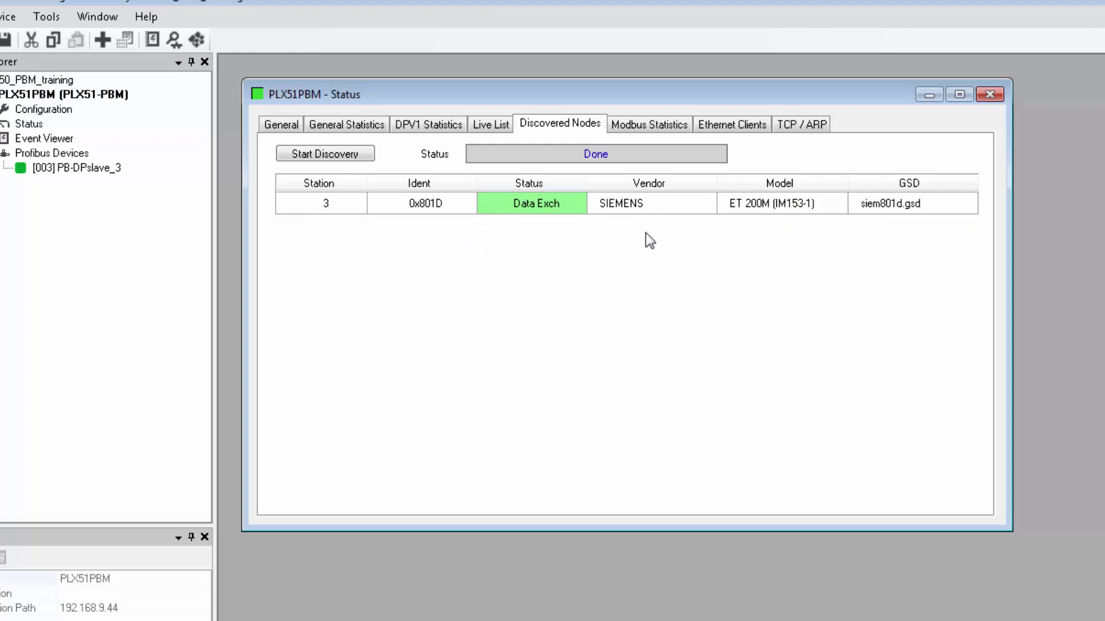
left_click(282, 124)
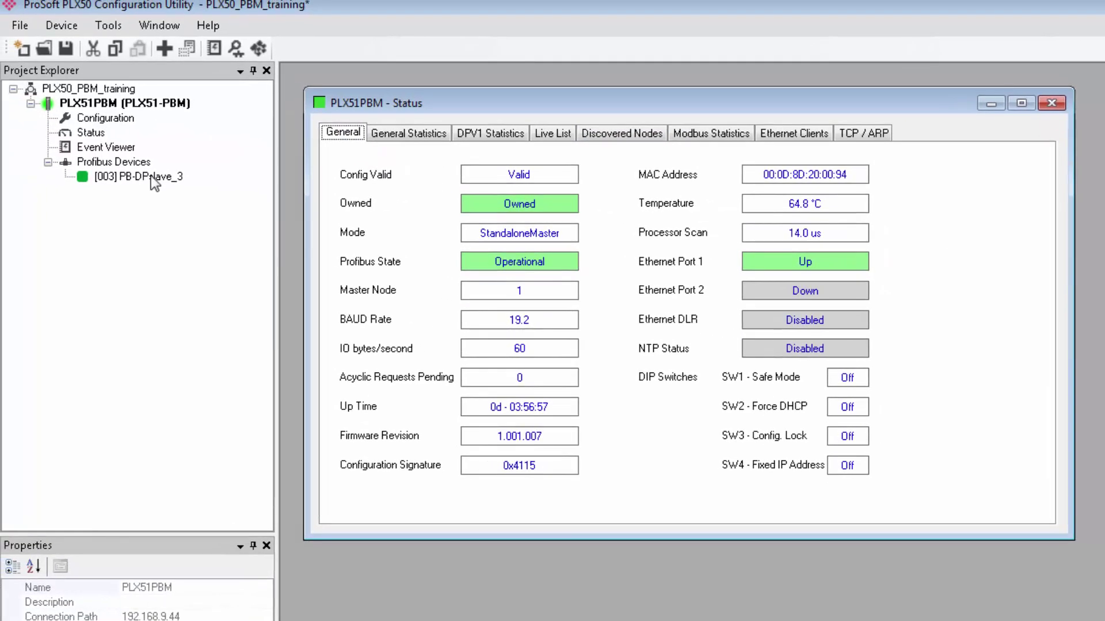
View the device status of Profibus slave PB-DPslave_3, and close both the device status and PLX51PBM status windows.
left_click(126, 172)
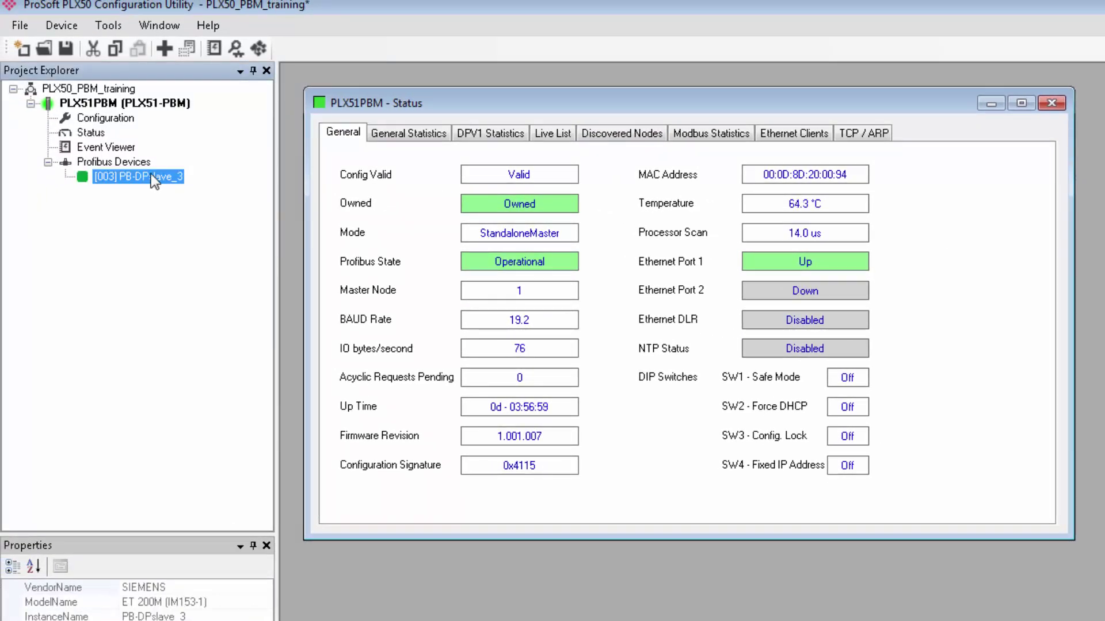
right_click(150, 175)
left_click(230, 210)
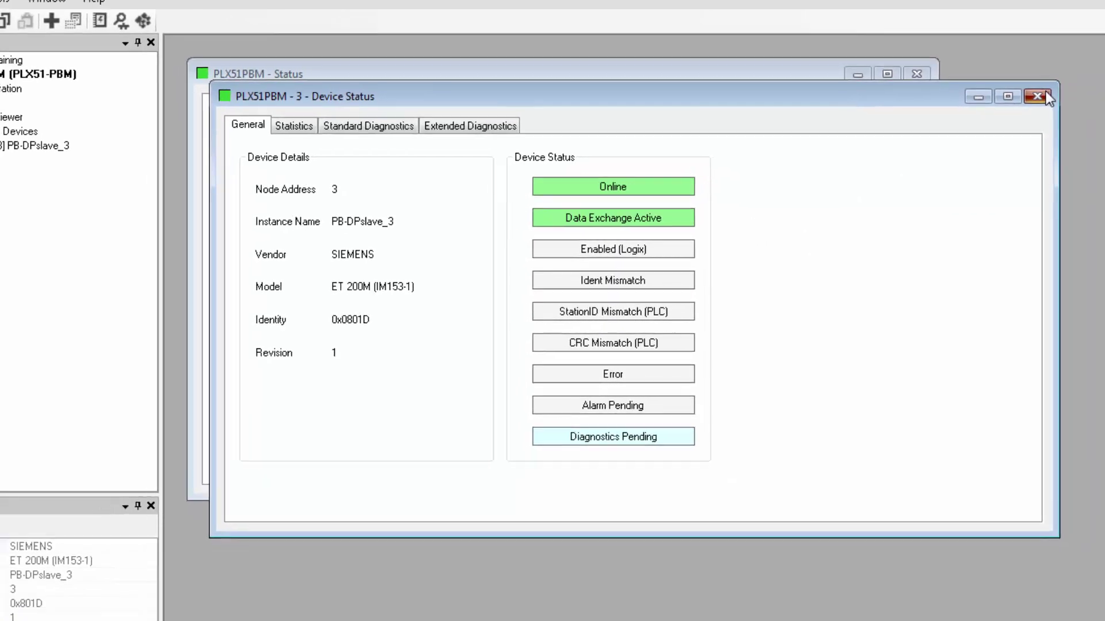
left_click(1038, 96)
left_click(917, 74)
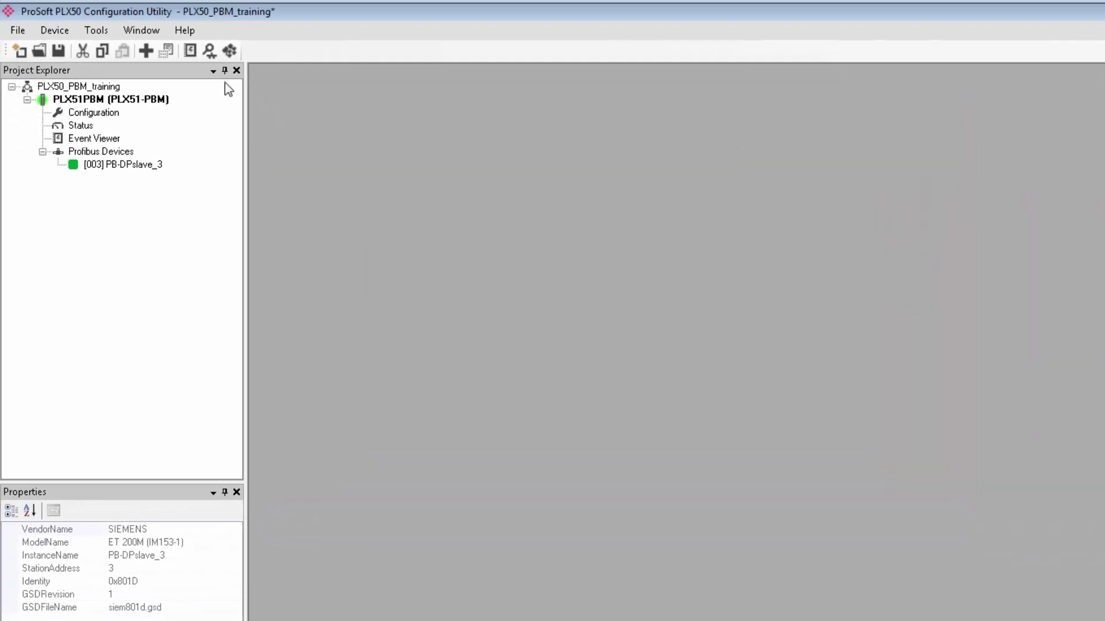
Record a DP Packet Capture on the PLX51PBM, stop it to load the packets, and enlarge the capture window.
left_click(14, 75)
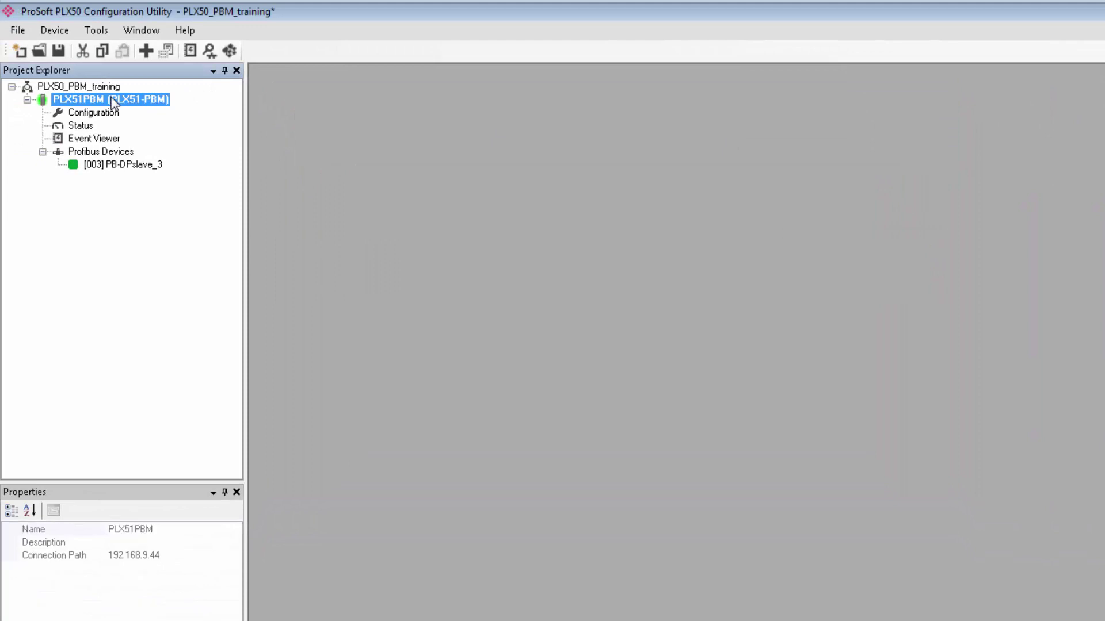
right_click(114, 102)
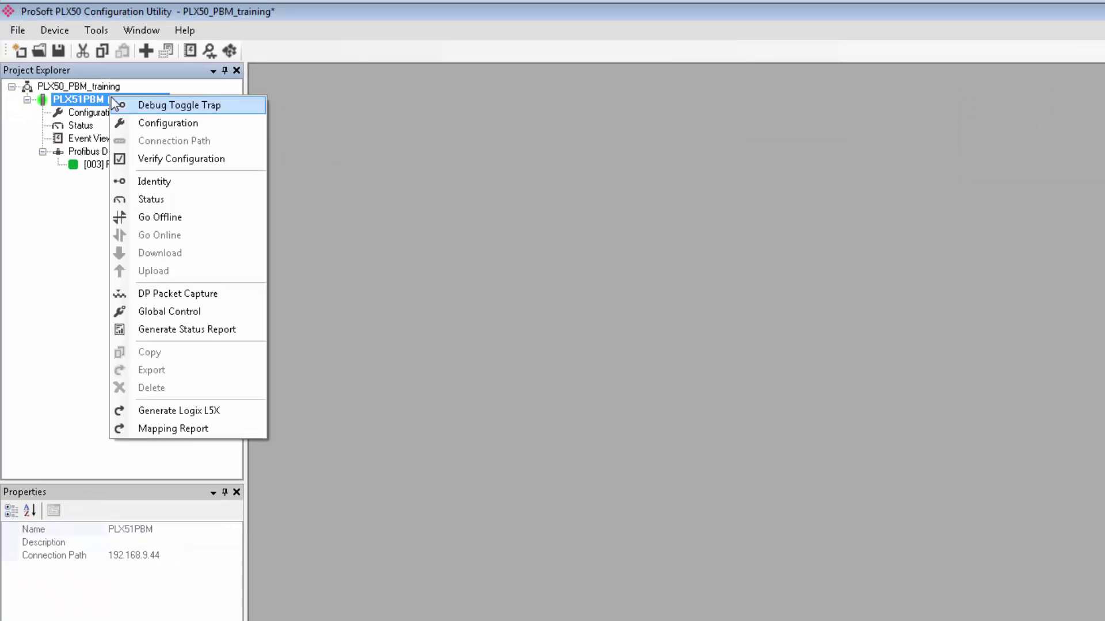
left_click(212, 295)
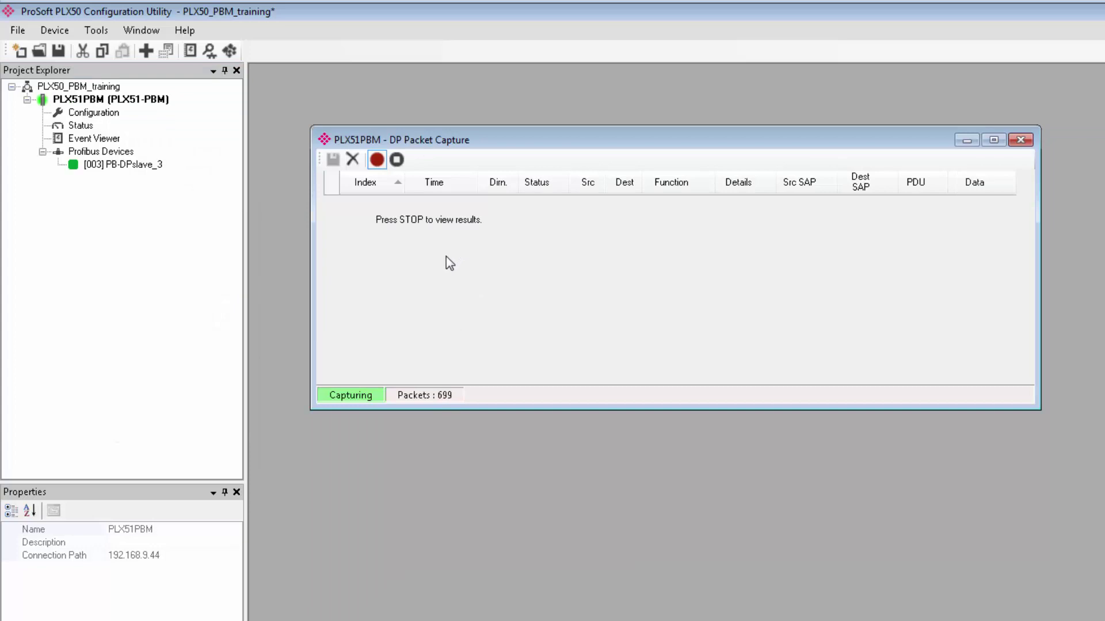
left_click(400, 163)
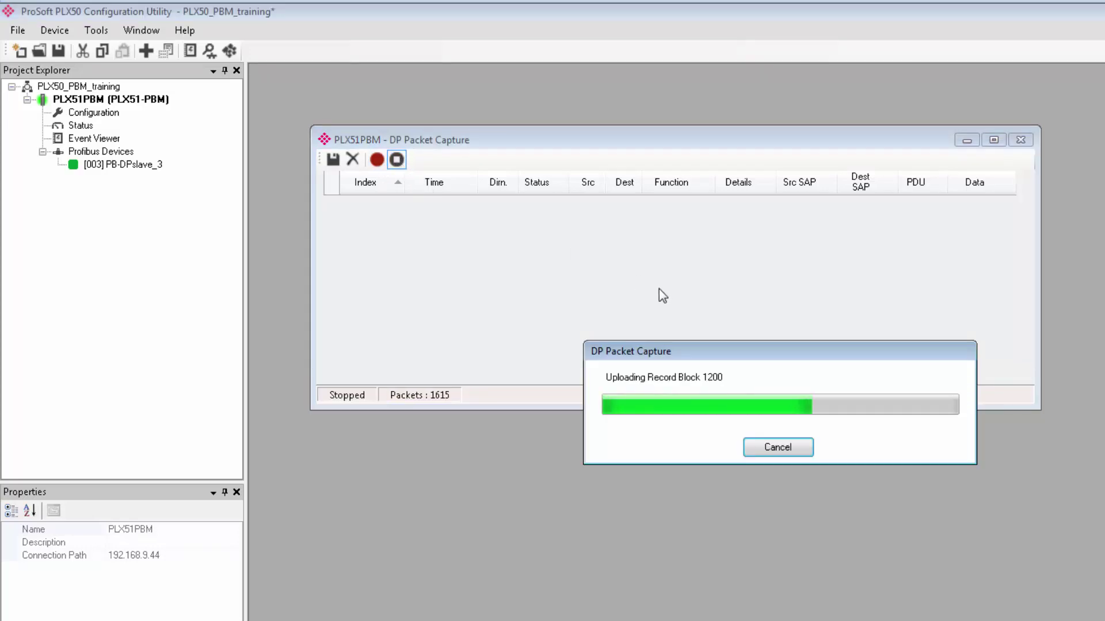
left_click_drag(660, 408, 660, 620)
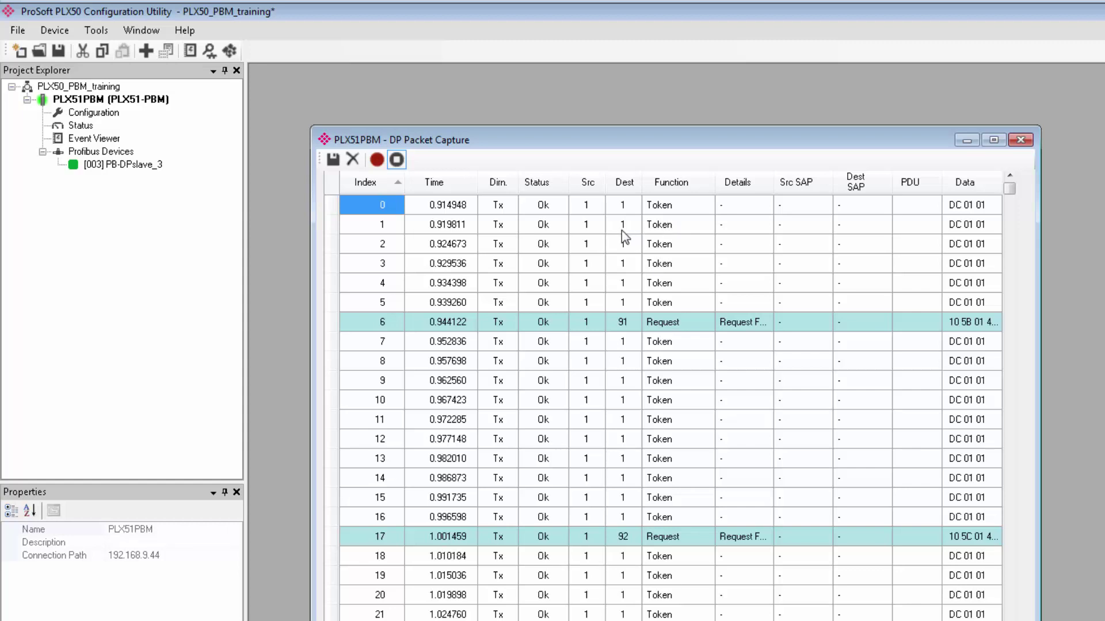
Examine the captured DP packets from start to end, including token, request and response entries, their details and data.
scroll(601, 311, "down", 9)
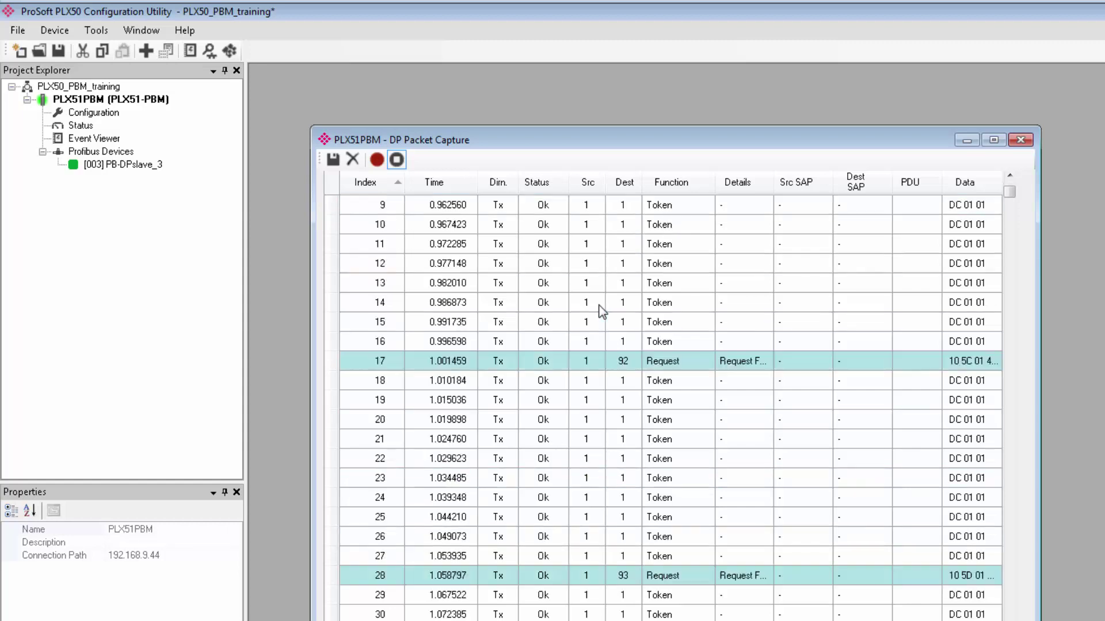
scroll(614, 326, "down", 3)
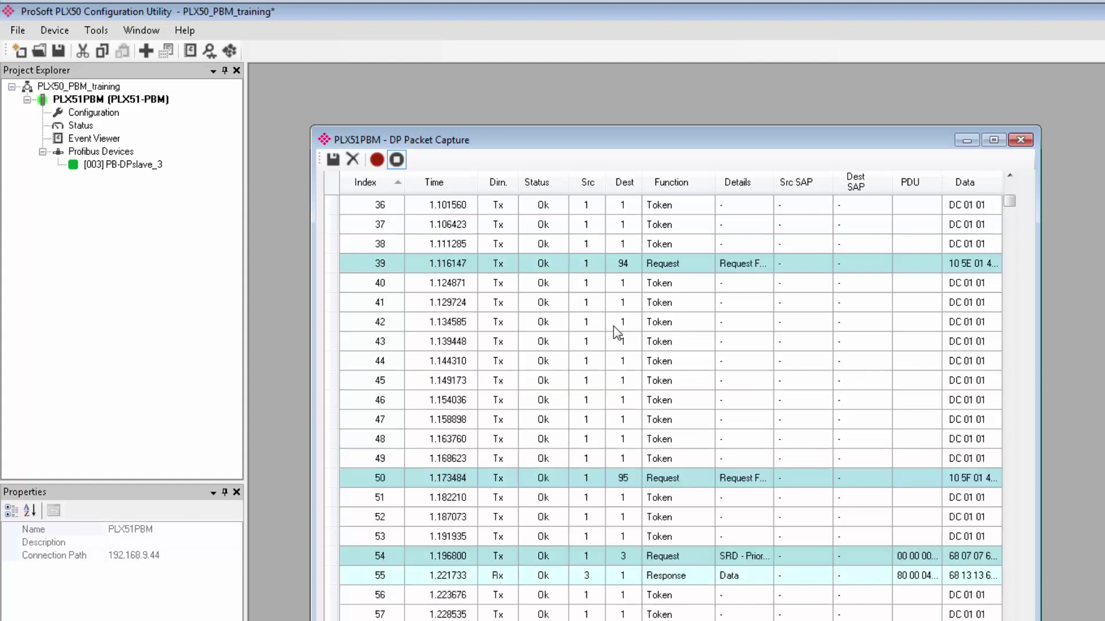
scroll(613, 326, "down", 2)
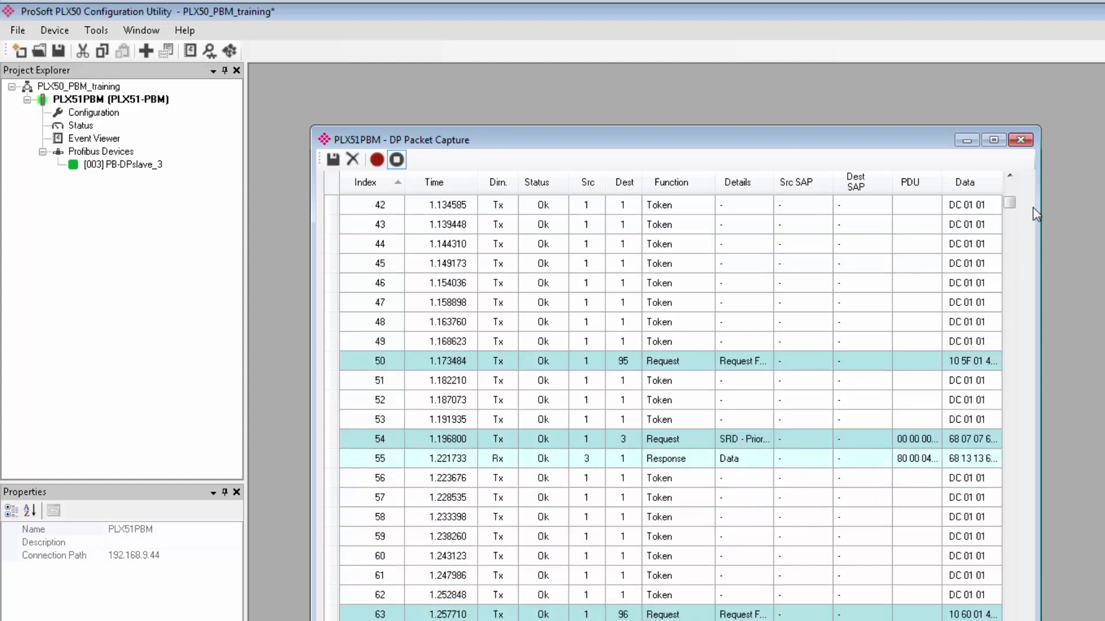
left_click_drag(1010, 205, 1008, 570)
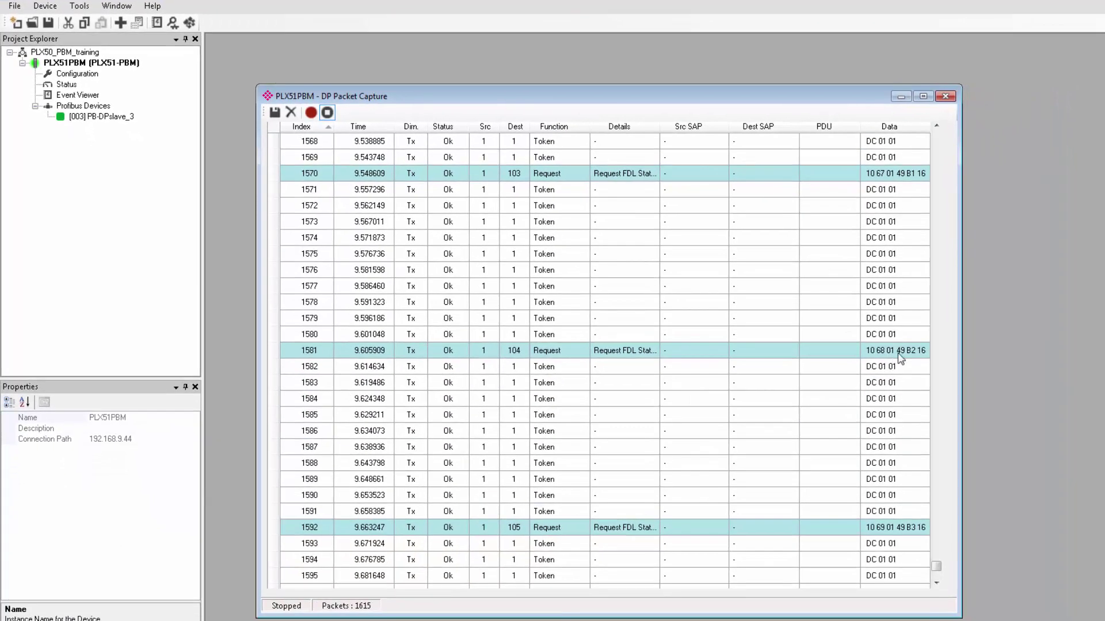
left_click(899, 355)
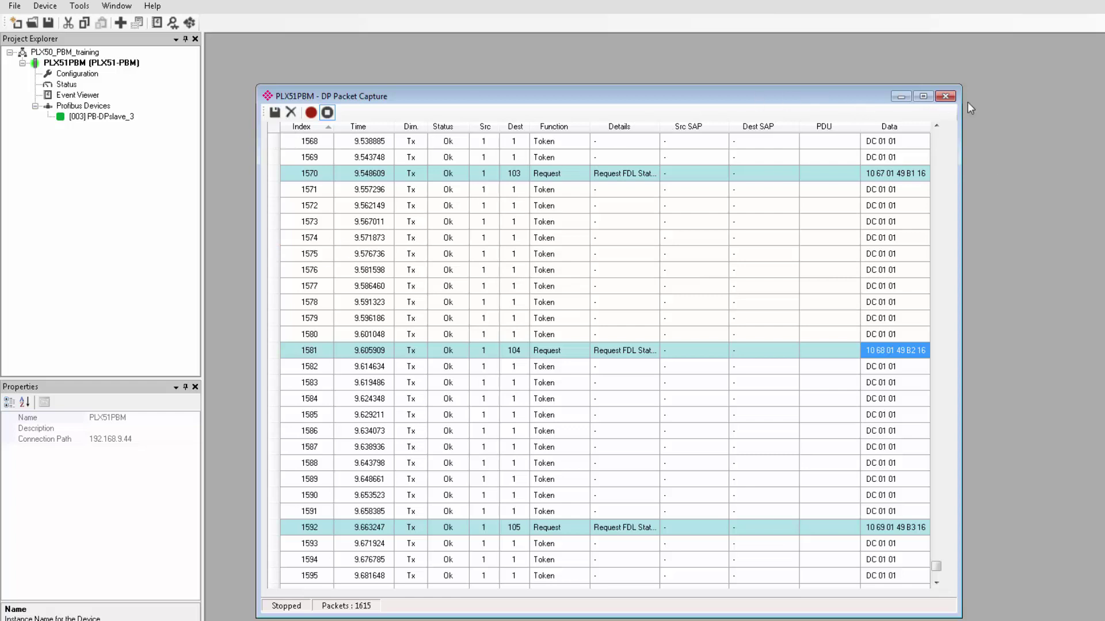
left_click_drag(936, 566, 955, 496)
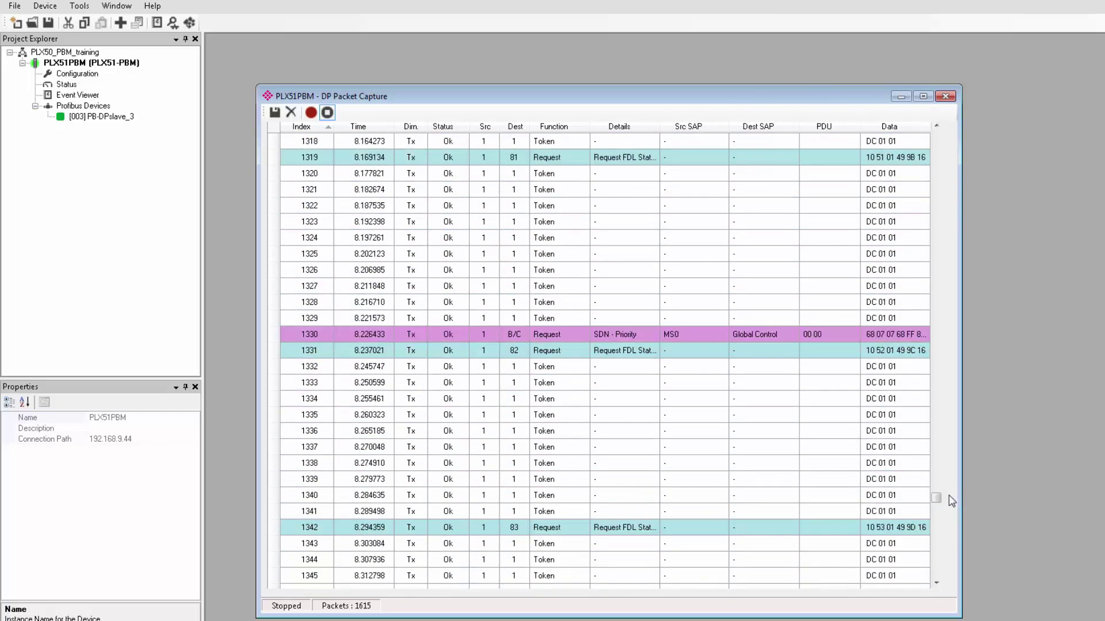
scroll(761, 337, "up", 5)
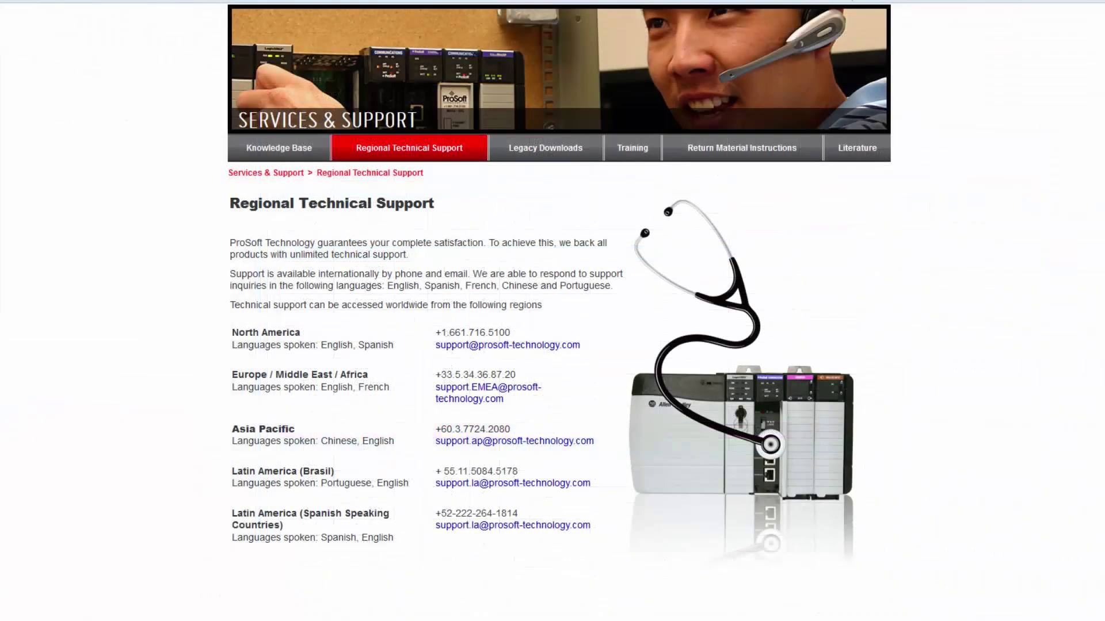